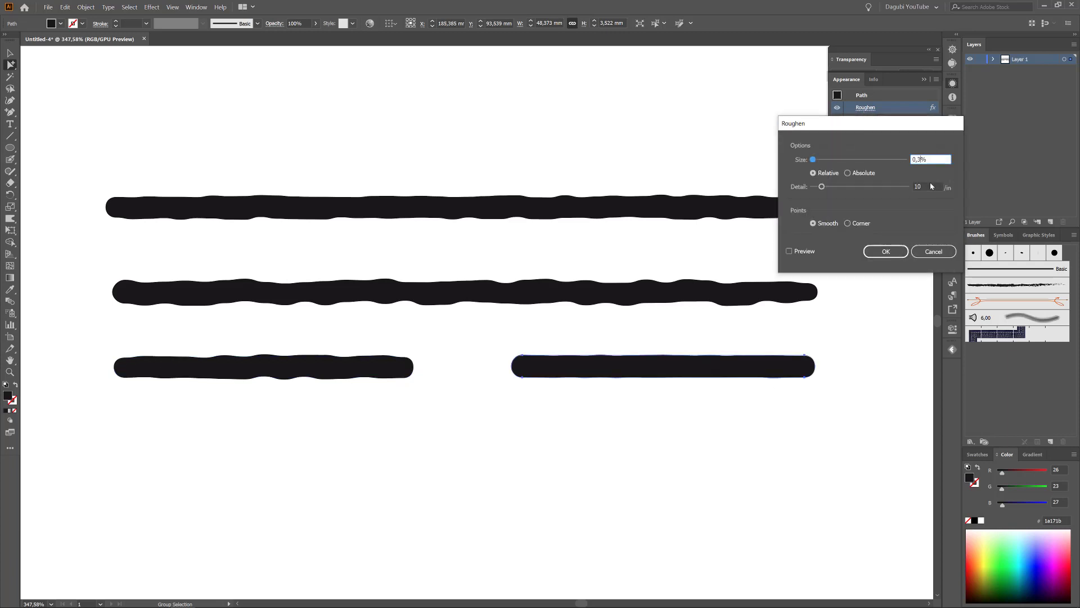
# Set the lower-right bar's Roughen effect to 0.8% size and 11 detail with the preview turned on.
pyautogui.click(928, 187)
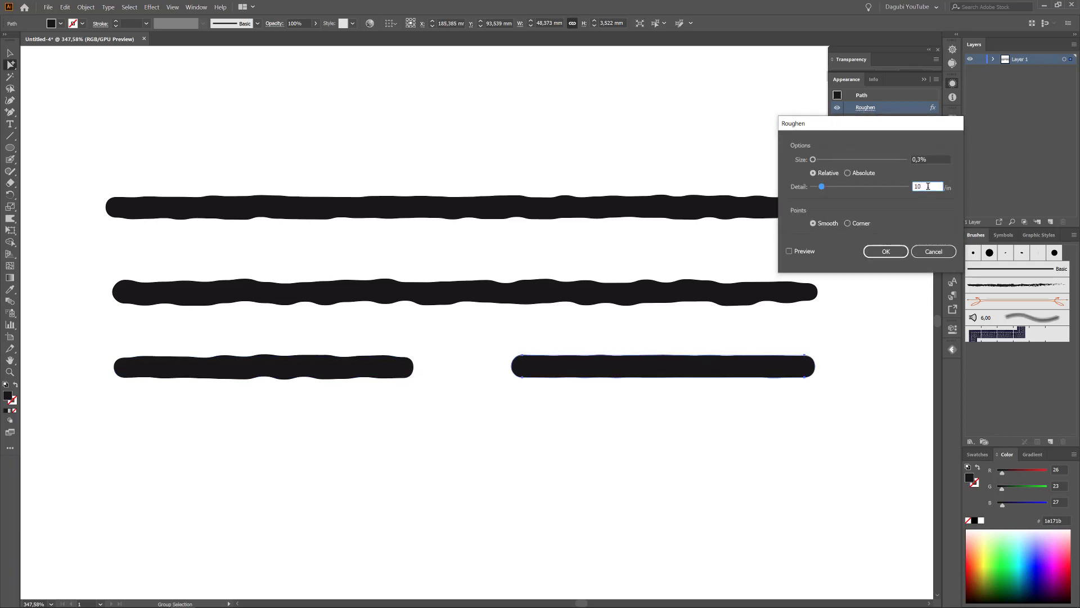
pyautogui.click(922, 159)
pyautogui.press('BackSpace')
pyautogui.write('8')
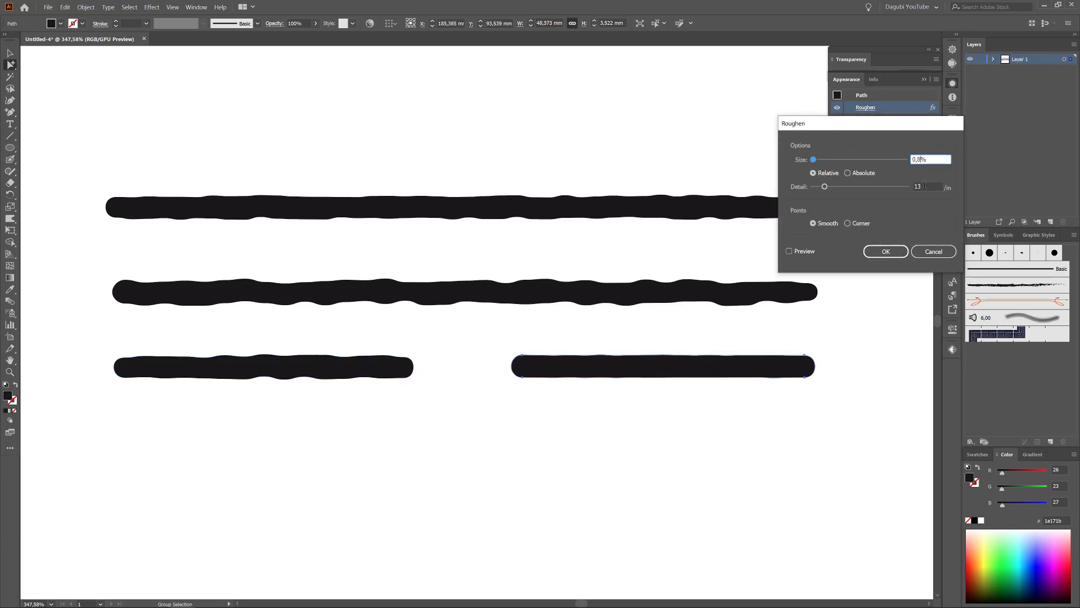
pyautogui.click(924, 187)
pyautogui.click(790, 251)
pyautogui.press('Down')
pyautogui.press('Down')
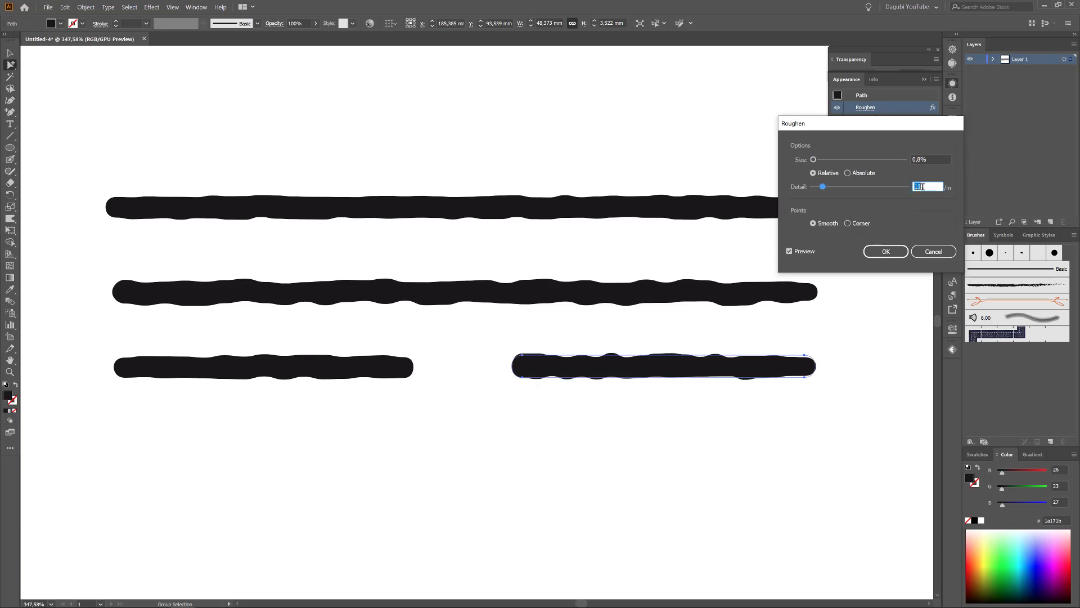
pyautogui.click(899, 254)
# Expand the appearance of all four roughened bars into editable outlines.
pyautogui.click(10, 53)
pyautogui.moveTo(150, 133); pyautogui.dragTo(704, 486)
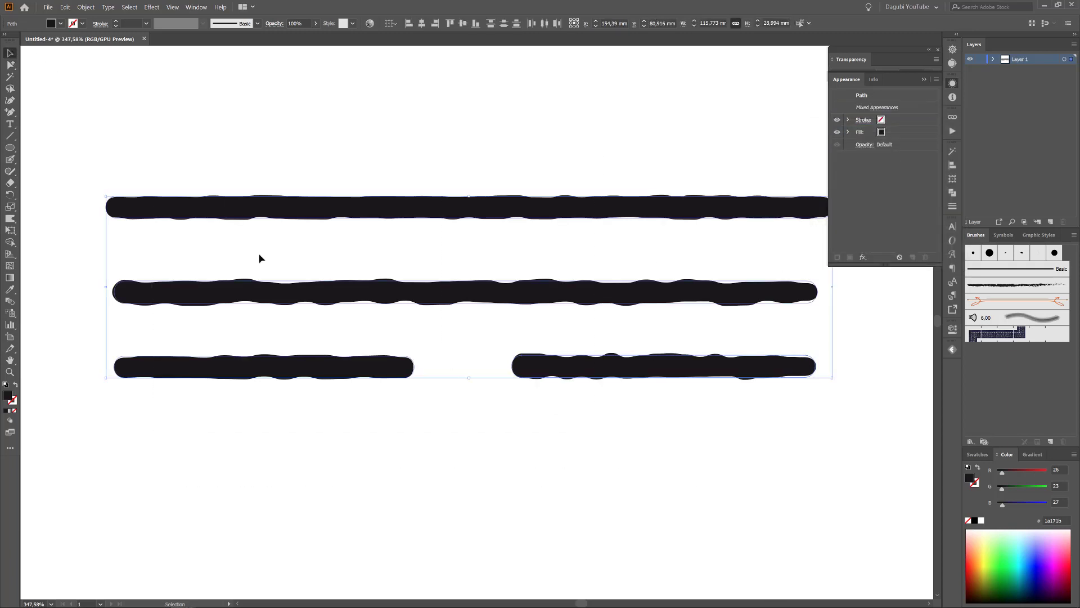
pyautogui.click(86, 7)
pyautogui.click(103, 113)
pyautogui.click(457, 112)
# Taper the two long bars toward their right ends with Free Transform's Perspective Distort.
pyautogui.click(11, 231)
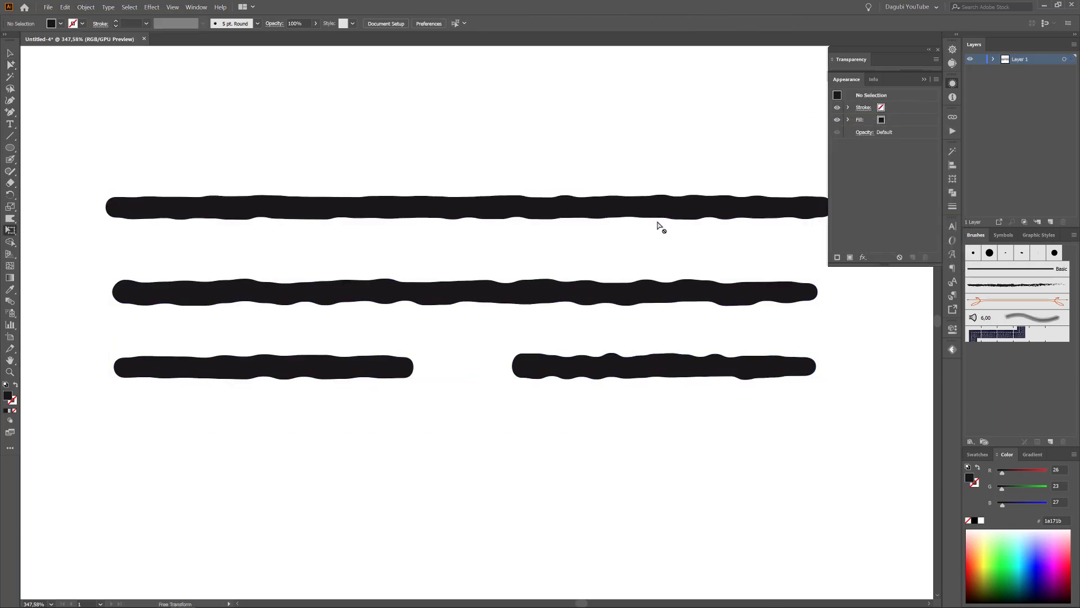
pyautogui.moveTo(660, 224); pyautogui.dragTo(643, 212)
pyautogui.click(675, 197)
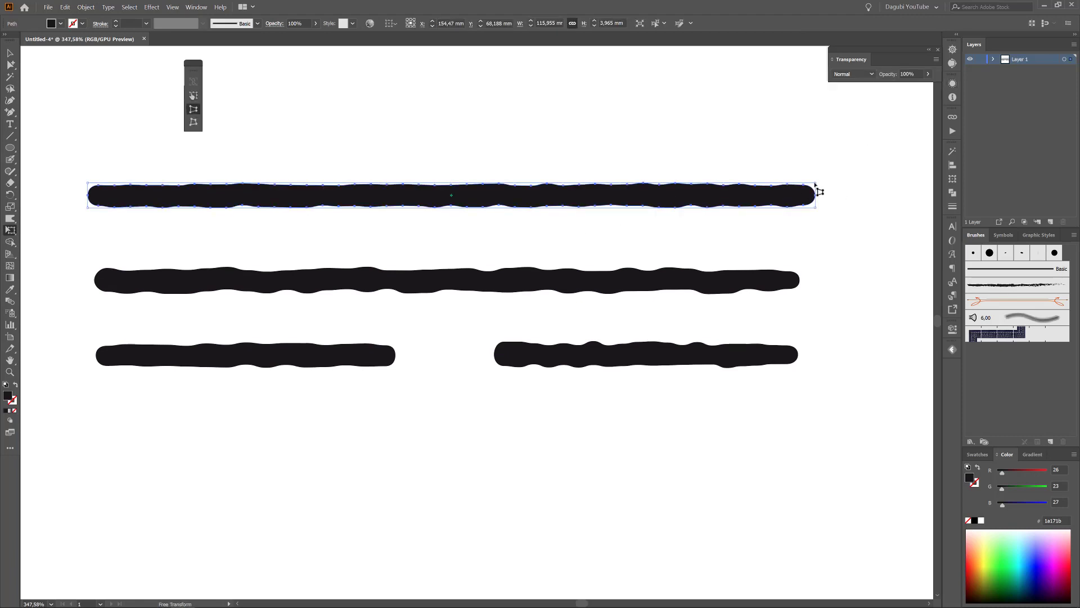
pyautogui.moveTo(814, 194); pyautogui.dragTo(815, 190)
pyautogui.keyDown('ctrl'); pyautogui.click(580, 275); pyautogui.keyUp('ctrl')
pyautogui.moveTo(799, 268); pyautogui.dragTo(801, 278)
# Taper the two short bars toward their right ends with Perspective Distort and clear the selection.
pyautogui.keyDown('ctrl'); pyautogui.click(562, 385); pyautogui.keyUp('ctrl')
pyautogui.keyDown('ctrl'); pyautogui.click(324, 360); pyautogui.keyUp('ctrl')
pyautogui.moveTo(395, 346); pyautogui.dragTo(396, 356)
pyautogui.keyDown('ctrl'); pyautogui.click(500, 443); pyautogui.keyUp('ctrl')
pyautogui.keyDown('ctrl'); pyautogui.click(670, 358); pyautogui.keyUp('ctrl')
pyautogui.moveTo(798, 342); pyautogui.dragTo(801, 354)
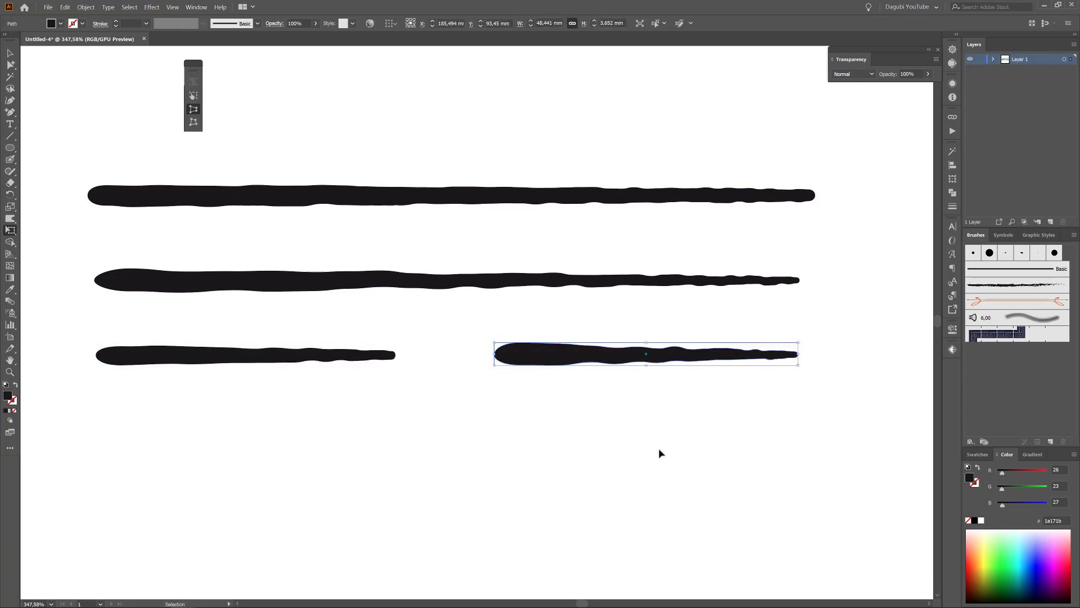
pyautogui.keyDown('ctrl'); pyautogui.click(653, 453); pyautogui.keyUp('ctrl')
# Draw a horizontal ellipse about 11 mm wide and 5.1 mm high in the empty area below the short bars.
pyautogui.moveTo(556, 447); pyautogui.dragTo(577, 398)
pyautogui.click(9, 149)
pyautogui.moveTo(485, 364); pyautogui.dragTo(554, 396)
# Shape the ellipse into a leaf by shifting its widest part left, narrowing the right tip and enlarging its height to about 5.7 mm.
pyautogui.moveTo(10, 64); pyautogui.dragTo(35, 68)
pyautogui.scroll(3, 515, 386)
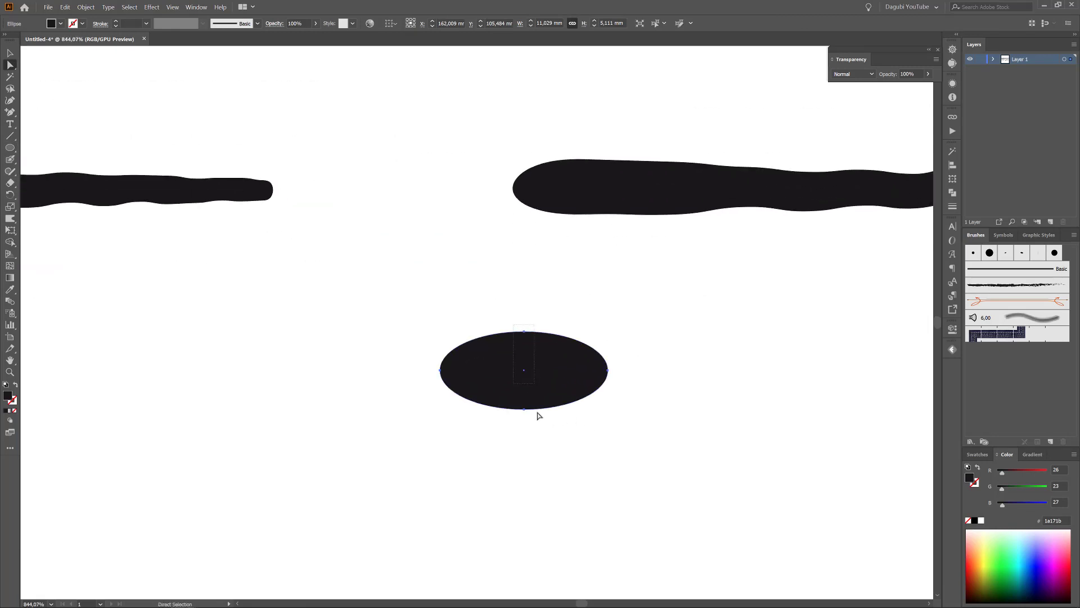
pyautogui.click(608, 370)
pyautogui.press('s')
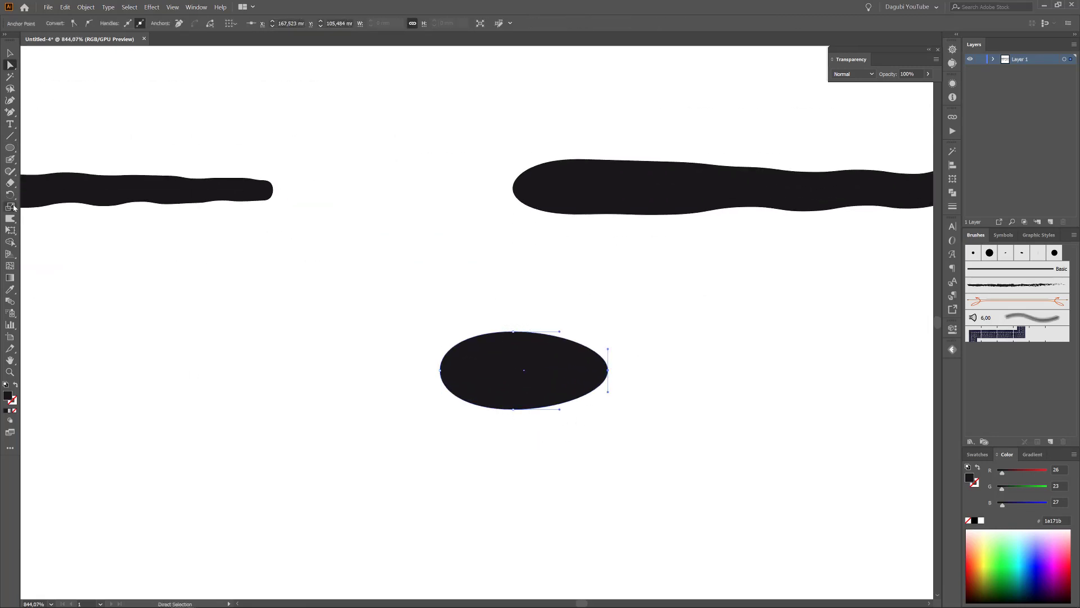
pyautogui.moveTo(608, 353); pyautogui.dragTo(610, 364)
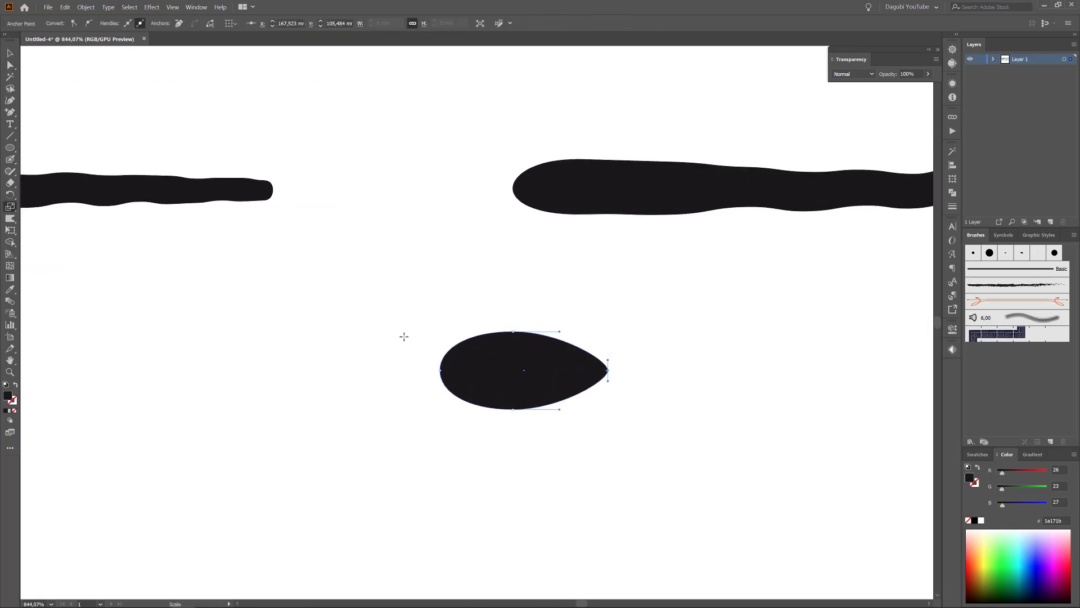
pyautogui.press('a')
pyautogui.click(506, 360)
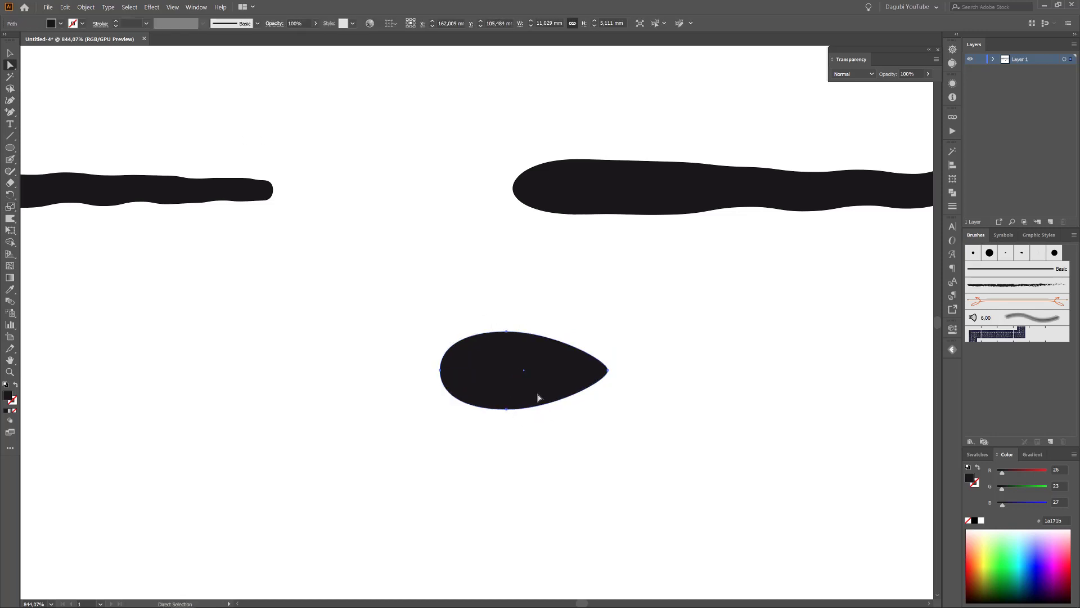
pyautogui.press('e')
# Add anchor points at the leaf's blunt left end and pull the middle one outward to form a thin stem.
pyautogui.press('+')
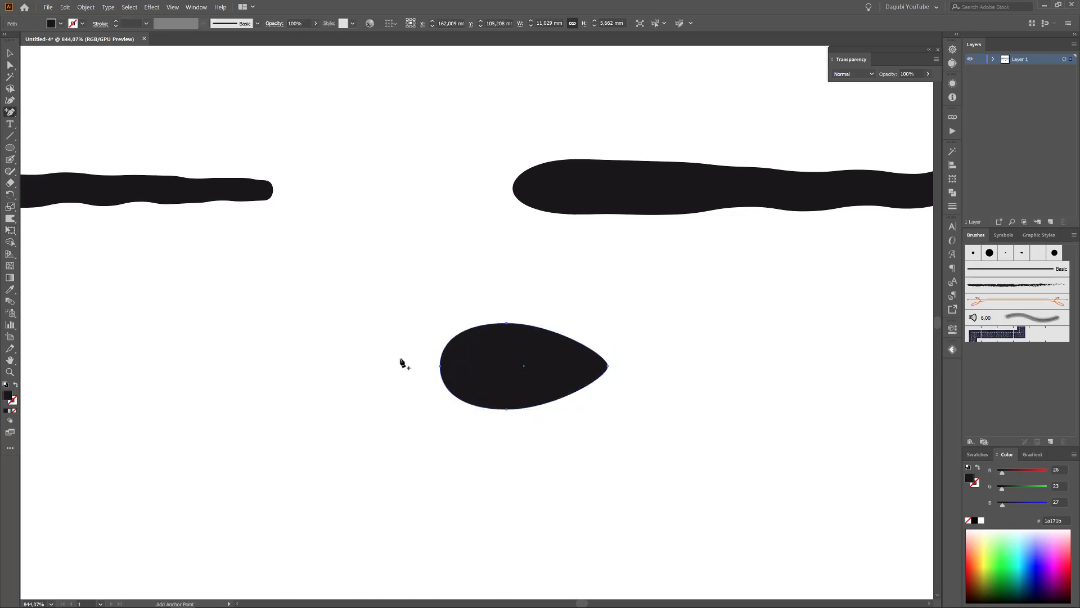
pyautogui.scroll(3, 441, 369)
pyautogui.click(405, 376)
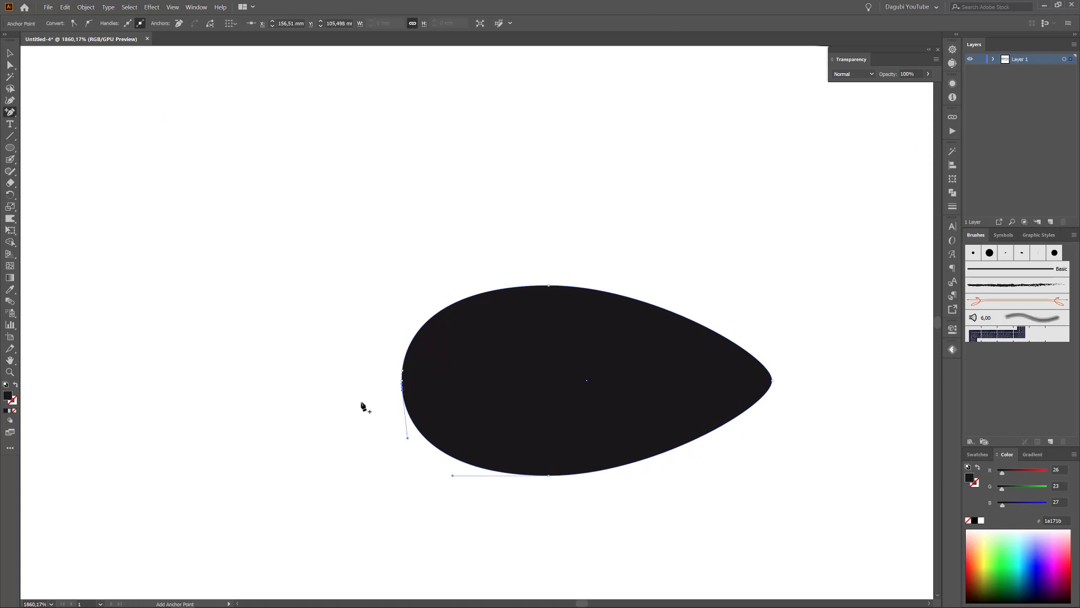
pyautogui.press('a')
pyautogui.moveTo(402, 382); pyautogui.dragTo(283, 371)
pyautogui.press('s')
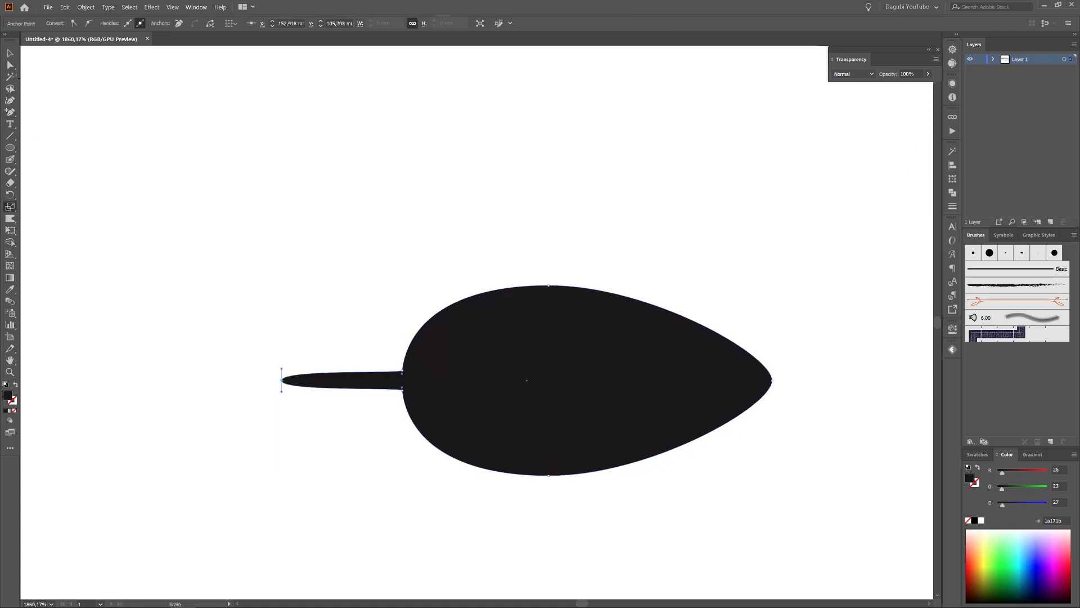
# Shorten the stem by nudging its end anchor four increments toward the leaf, and deselect the shape.
pyautogui.press('a')
pyautogui.press('Right')
pyautogui.press('Right')
pyautogui.press('Right')
pyautogui.press('Right')
pyautogui.click(284, 175)
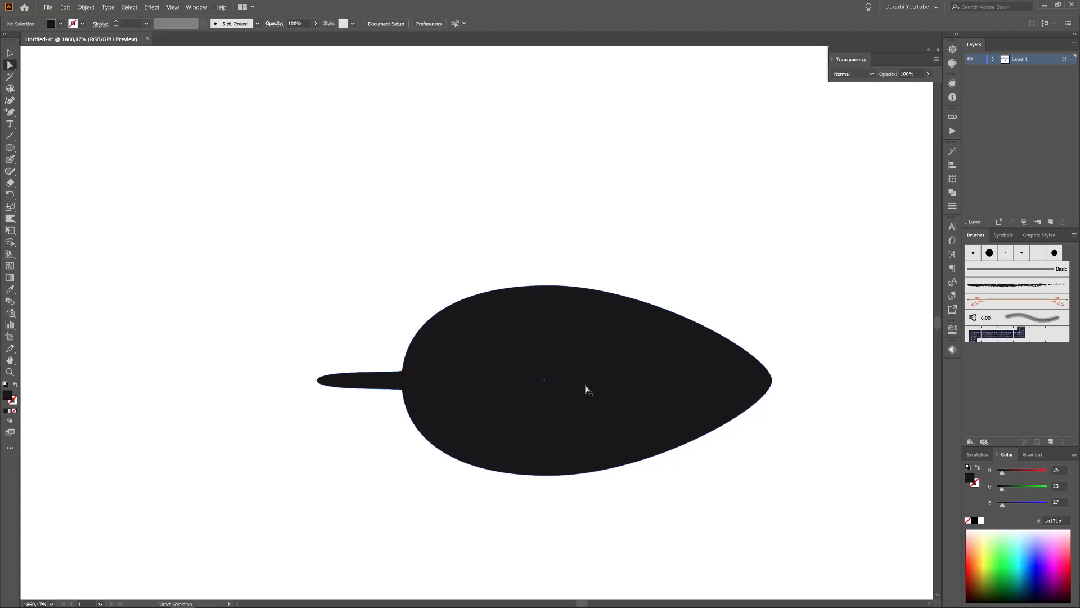
# Create a new art brush from the upper long bar.
pyautogui.moveTo(586, 386); pyautogui.dragTo(707, 441)
pyautogui.hotkey('ctrl', '0')
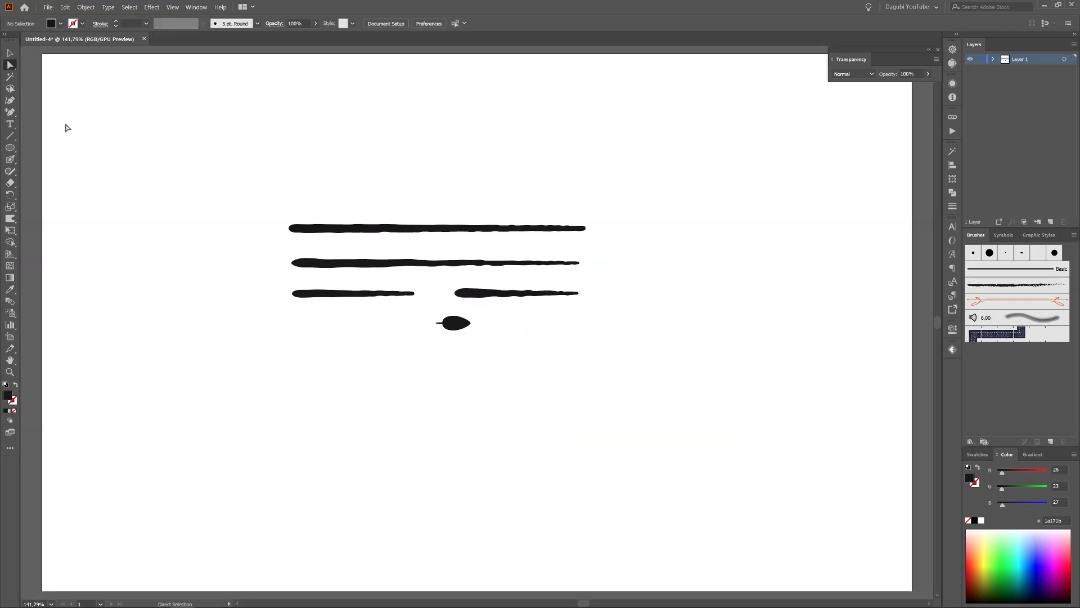
pyautogui.keyDown('alt'); pyautogui.click(10, 64); pyautogui.keyUp('alt')
pyautogui.click(441, 228)
pyautogui.click(1051, 442)
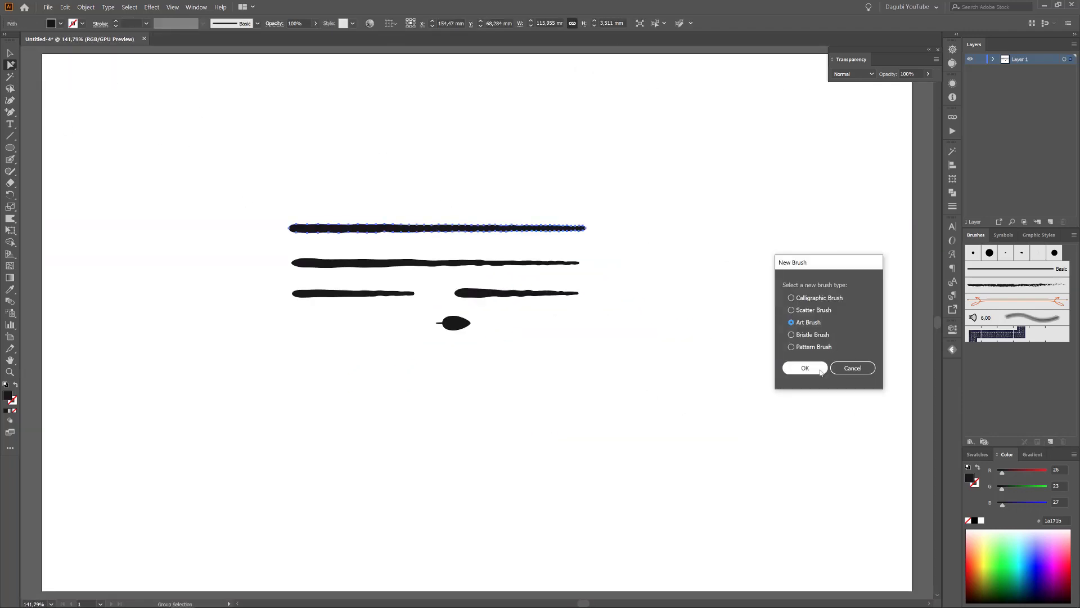
pyautogui.click(805, 368)
pyautogui.click(854, 516)
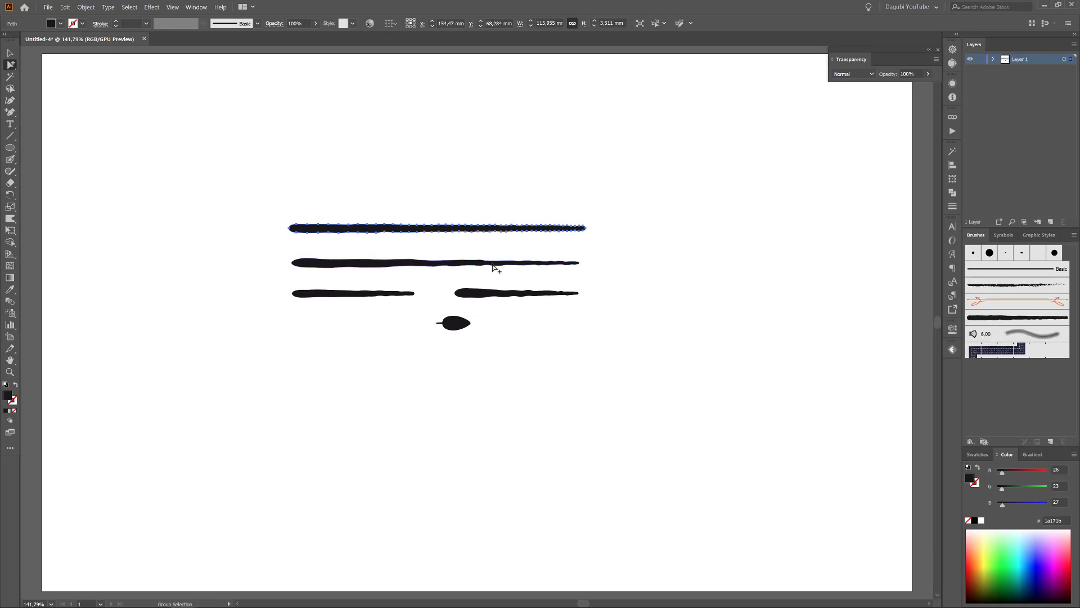
# Create a new art brush from the second long bar with Tints colorization, stretched to fit the stroke length.
pyautogui.click(494, 262)
pyautogui.click(1051, 441)
pyautogui.click(806, 368)
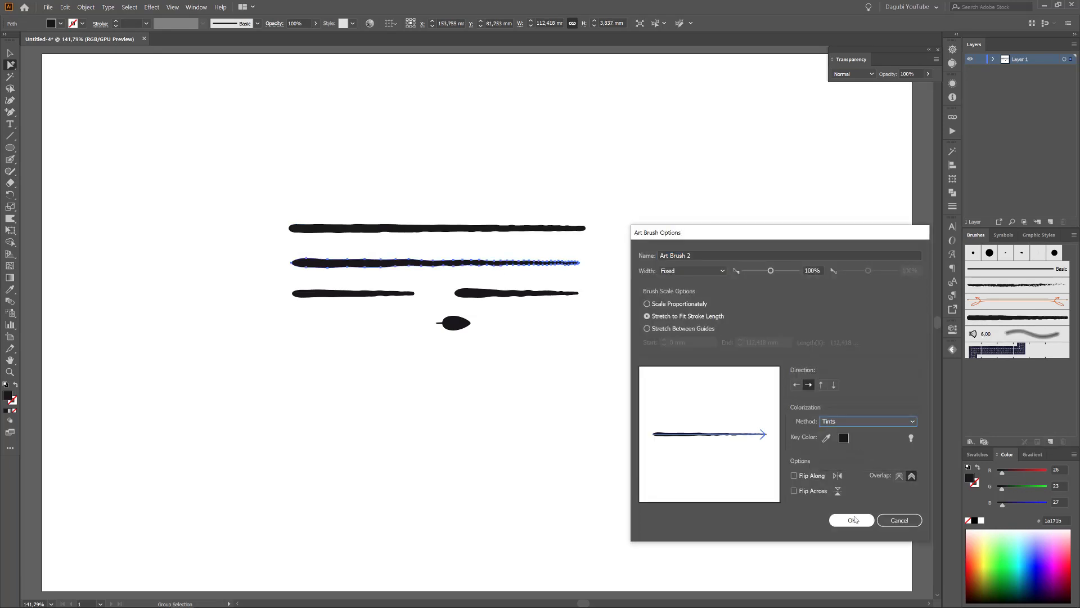
pyautogui.click(851, 519)
# Create a new art brush from the left short bar with Tints colorization, stretched to fit the stroke length.
pyautogui.click(386, 294)
pyautogui.click(1051, 442)
pyautogui.click(805, 368)
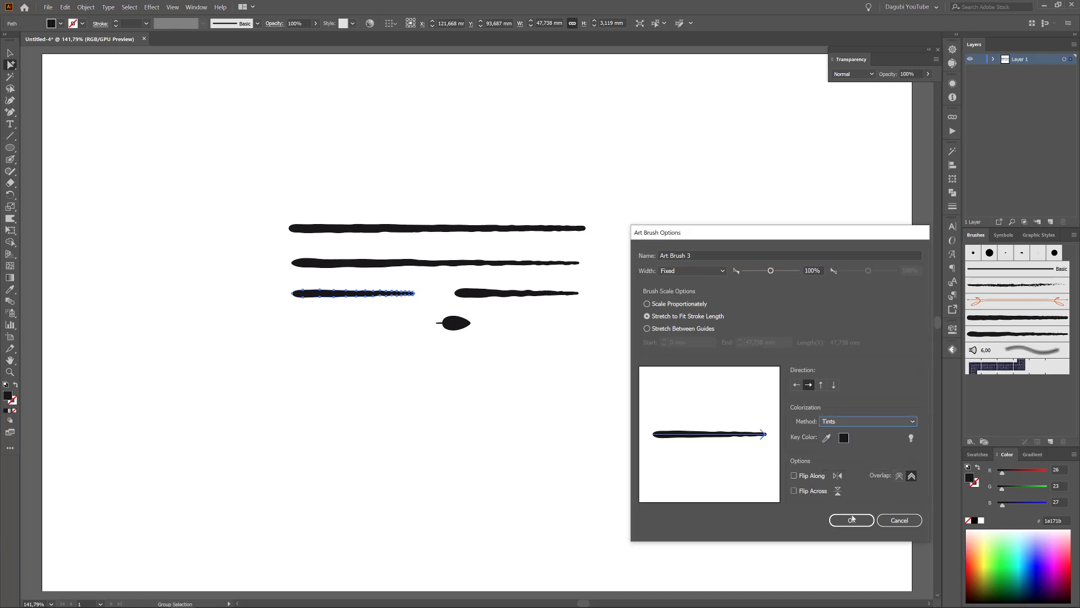
pyautogui.click(851, 520)
# Create a new art brush from the right short bar with Tints colorization, stretched to fit the stroke length.
pyautogui.click(517, 292)
pyautogui.click(1050, 441)
pyautogui.click(806, 368)
pyautogui.click(852, 520)
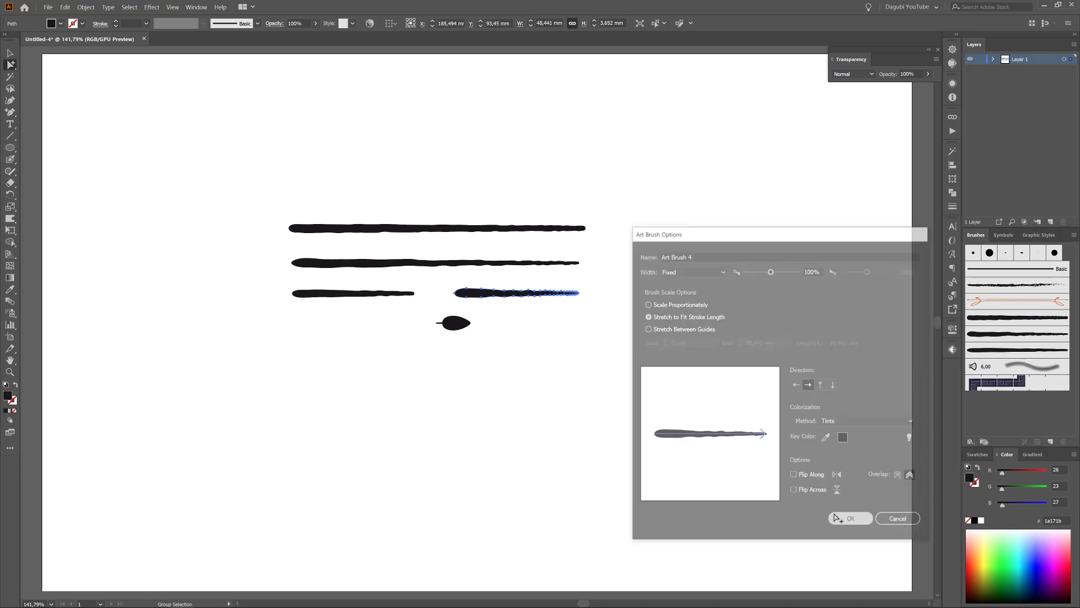
# Create a new art brush from the leaf shape, scaled proportionally and with Tints colorization.
pyautogui.click(453, 322)
pyautogui.click(1050, 441)
pyautogui.click(806, 368)
pyautogui.click(674, 304)
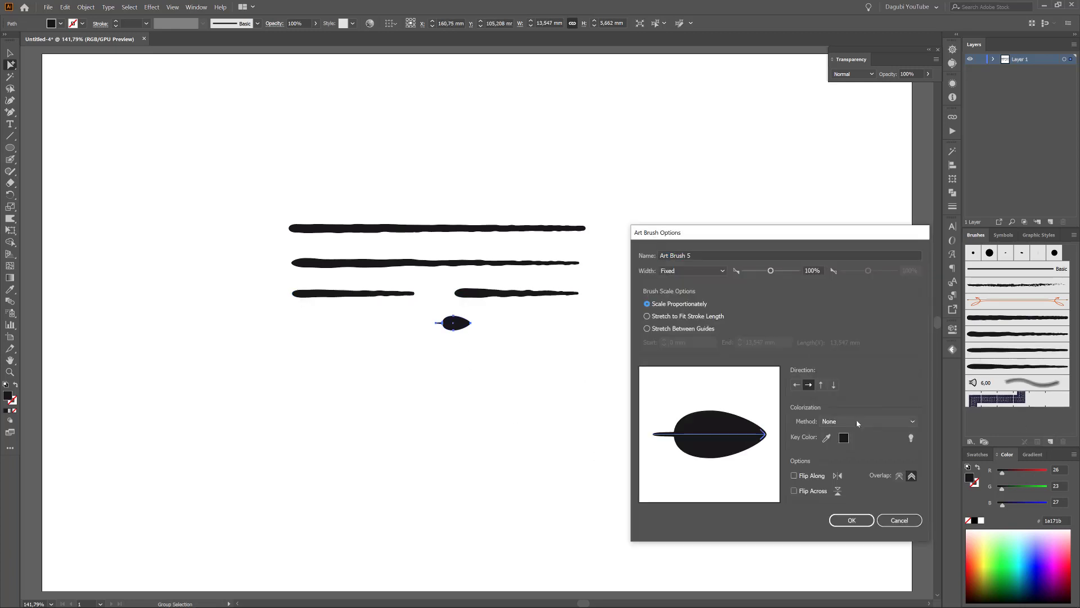
pyautogui.click(857, 422)
pyautogui.click(851, 443)
pyautogui.click(850, 520)
# Test the new bar brushes by painting a trial branch with two offshoots below the shapes, and delete the strokes.
pyautogui.click(507, 394)
pyautogui.moveTo(10, 160); pyautogui.dragTo(37, 162)
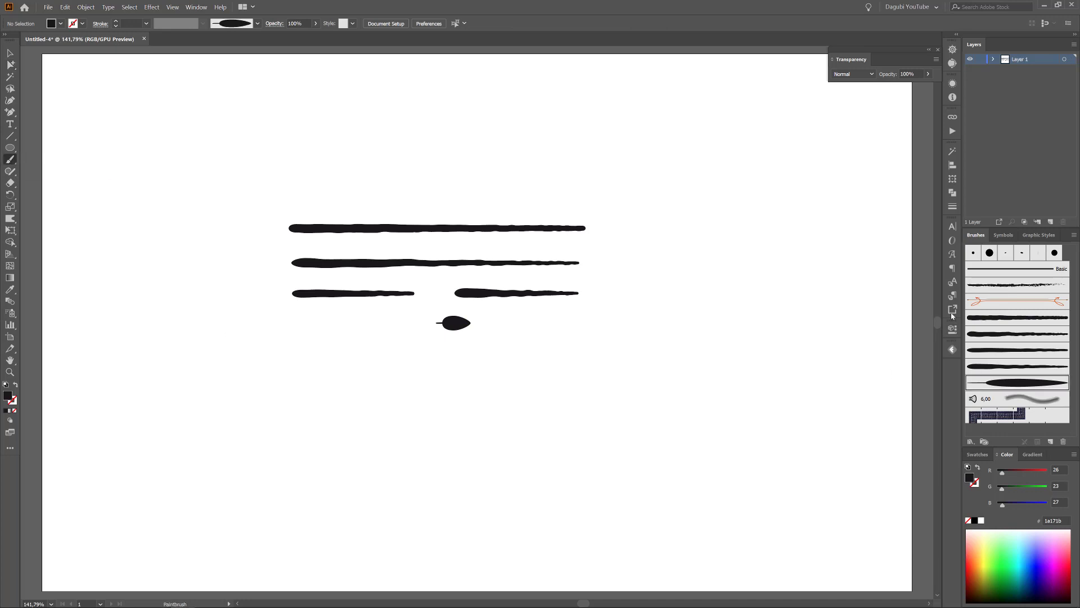
pyautogui.moveTo(243, 422)
pyautogui.mouseDown()
pyautogui.moveTo(422, 442)
pyautogui.moveTo(710, 389)
pyautogui.mouseUp()
pyautogui.moveTo(483, 424)
pyautogui.mouseDown()
pyautogui.moveTo(537, 383)
pyautogui.moveTo(603, 367)
pyautogui.mouseUp()
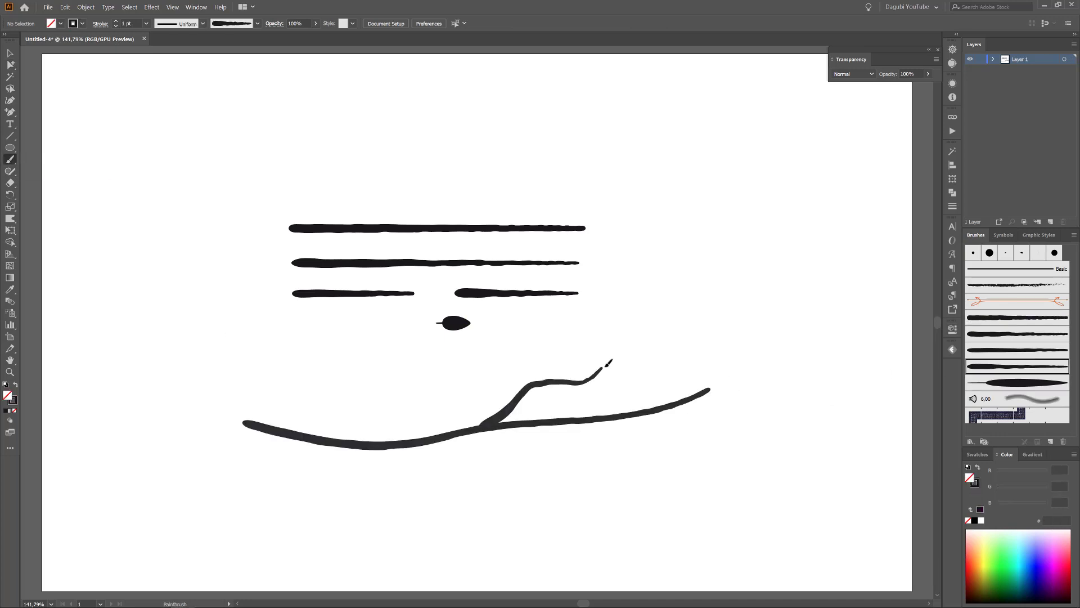
pyautogui.moveTo(571, 444); pyautogui.dragTo(624, 458)
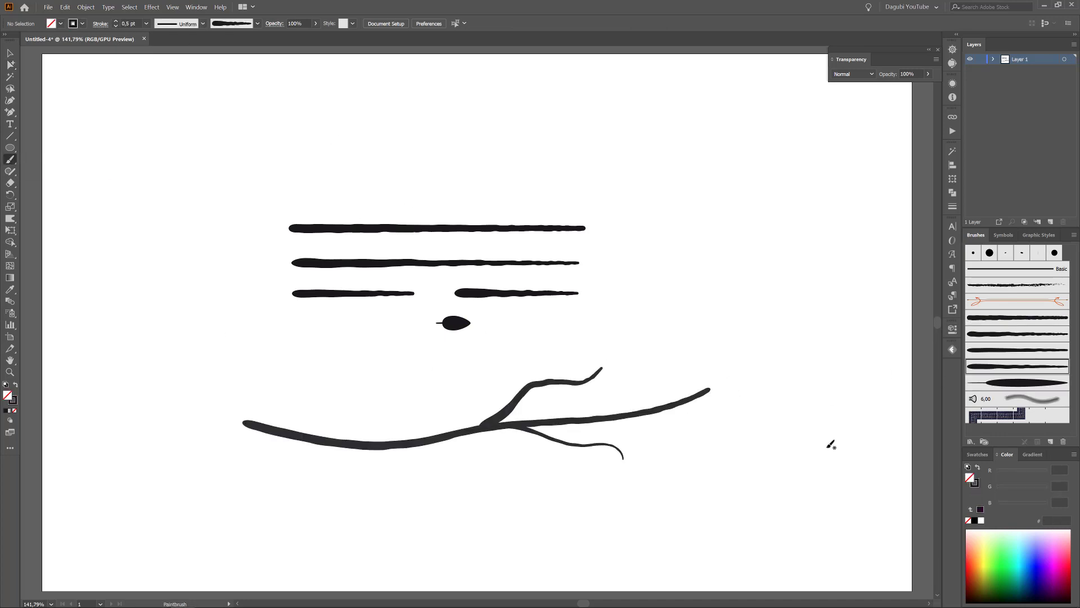
pyautogui.moveTo(210, 376); pyautogui.dragTo(760, 470)
pyautogui.press('Delete')
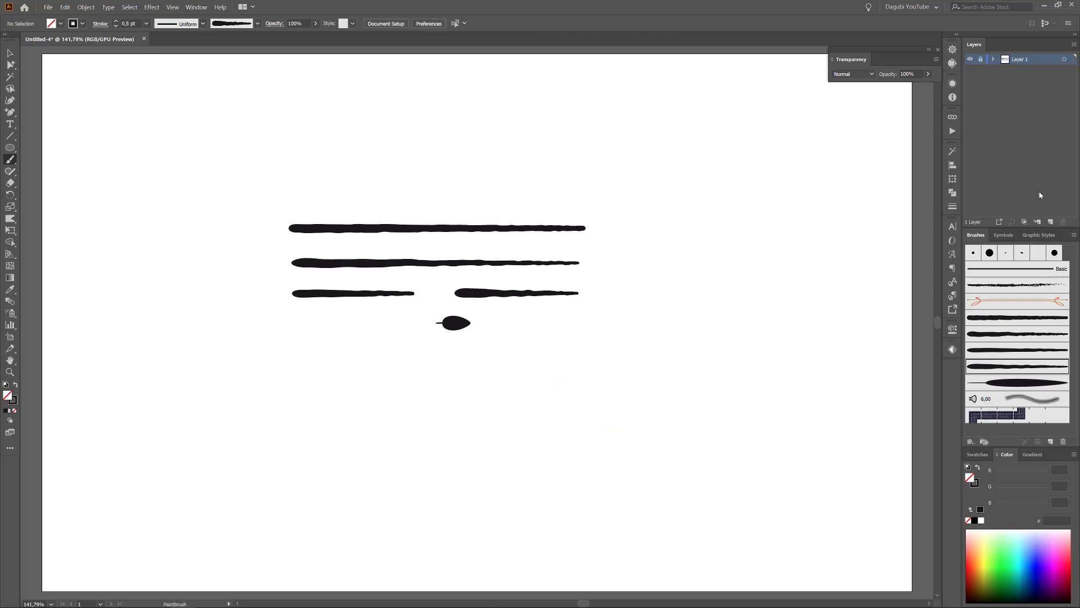
# Add a new layer above the locked Layer 1 and hide Layer 1.
pyautogui.click(1050, 222)
pyautogui.click(970, 69)
# Paint a long wavy main branch across the artboard with the first bar brush and set its stroke weight to 1.6 pt.
pyautogui.doubleClick(10, 160)
pyautogui.click(346, 249)
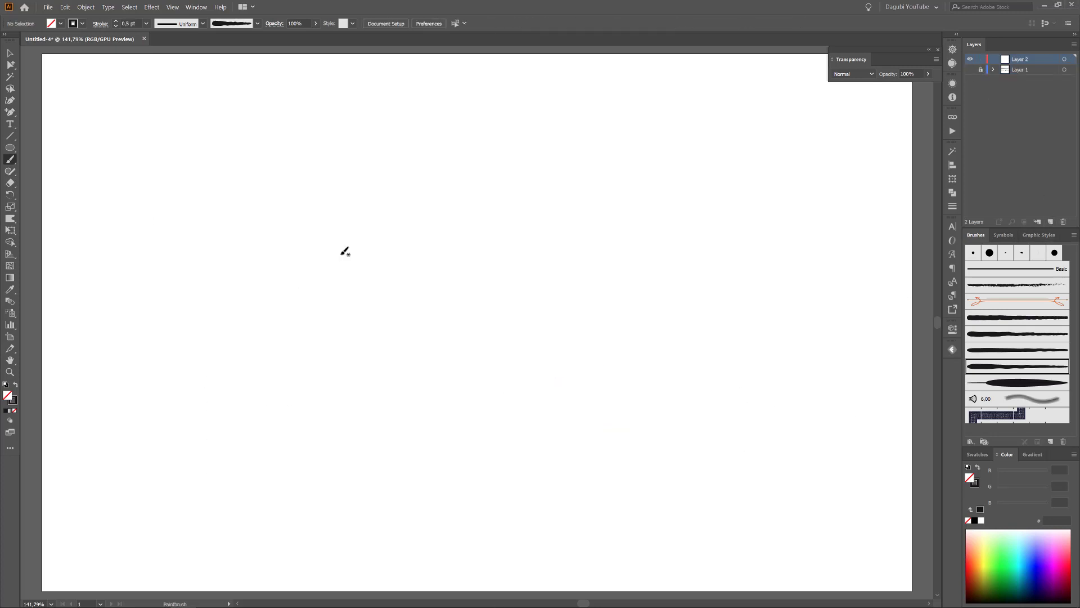
pyautogui.click(1030, 316)
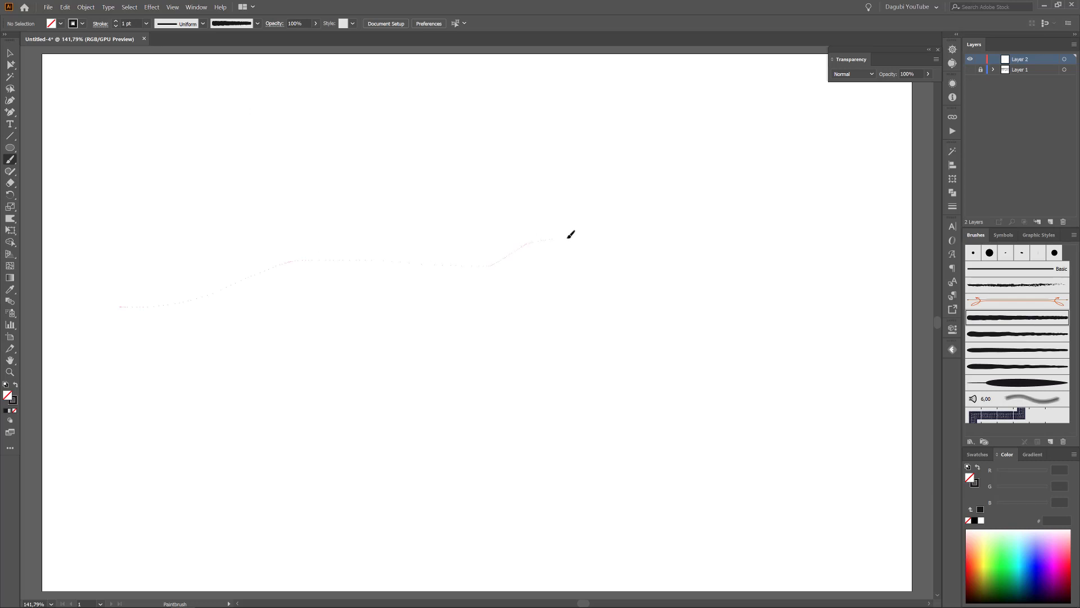
pyautogui.moveTo(571, 234); pyautogui.dragTo(645, 224)
pyautogui.click(116, 21)
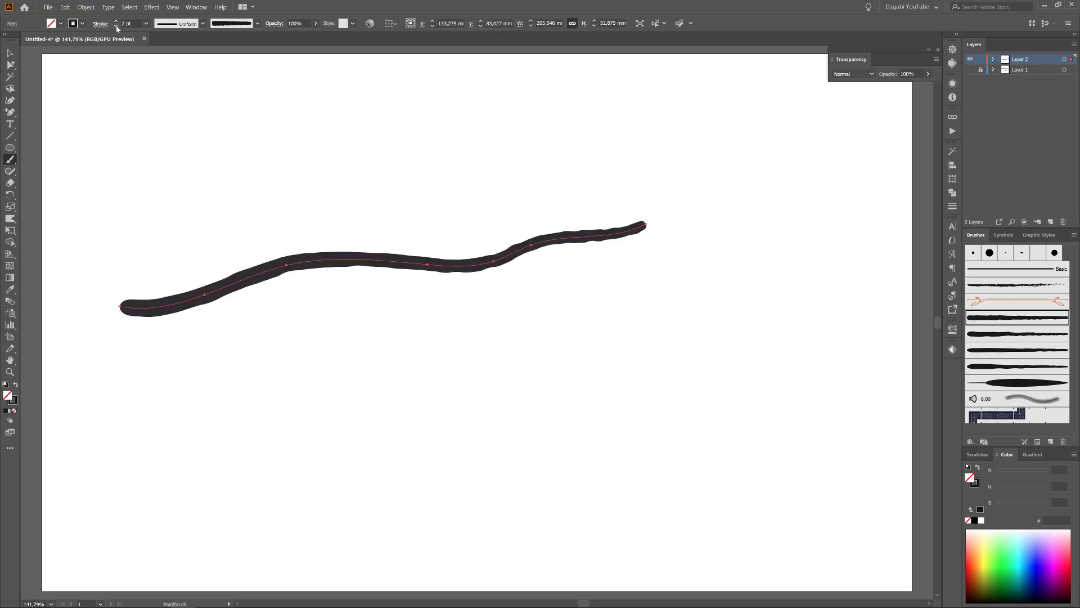
pyautogui.click(116, 27)
# Move the main branch slightly down and left, and stretch it horizontally to about 235 mm wide.
pyautogui.moveTo(387, 266); pyautogui.dragTo(356, 281)
pyautogui.click(10, 230)
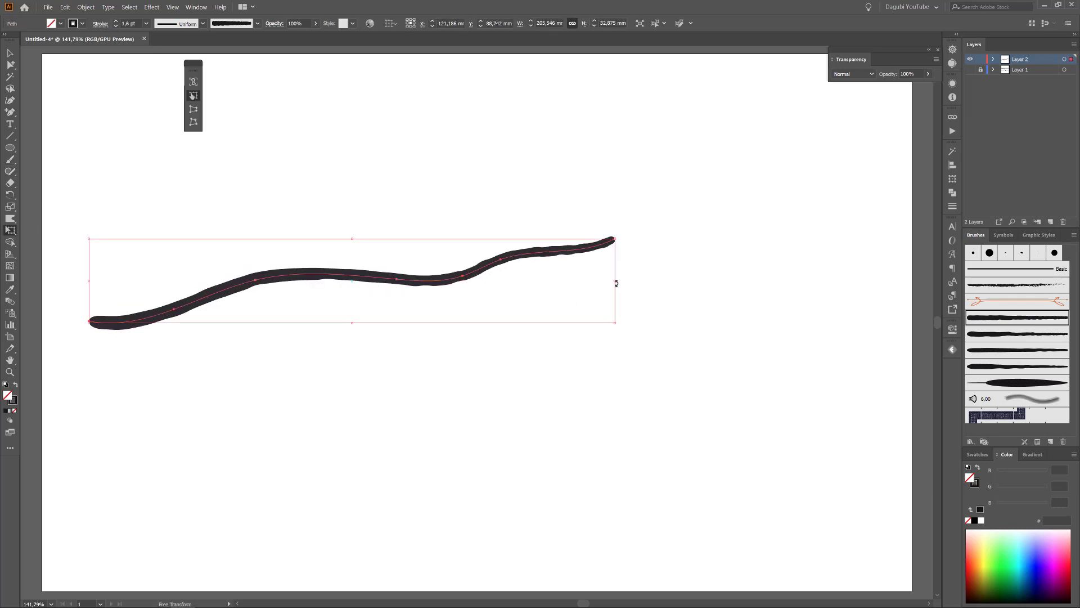
pyautogui.moveTo(616, 281); pyautogui.dragTo(691, 282)
# Convert the anchors at the main branch's bends to corner points for a more angular shape.
pyautogui.click(11, 65)
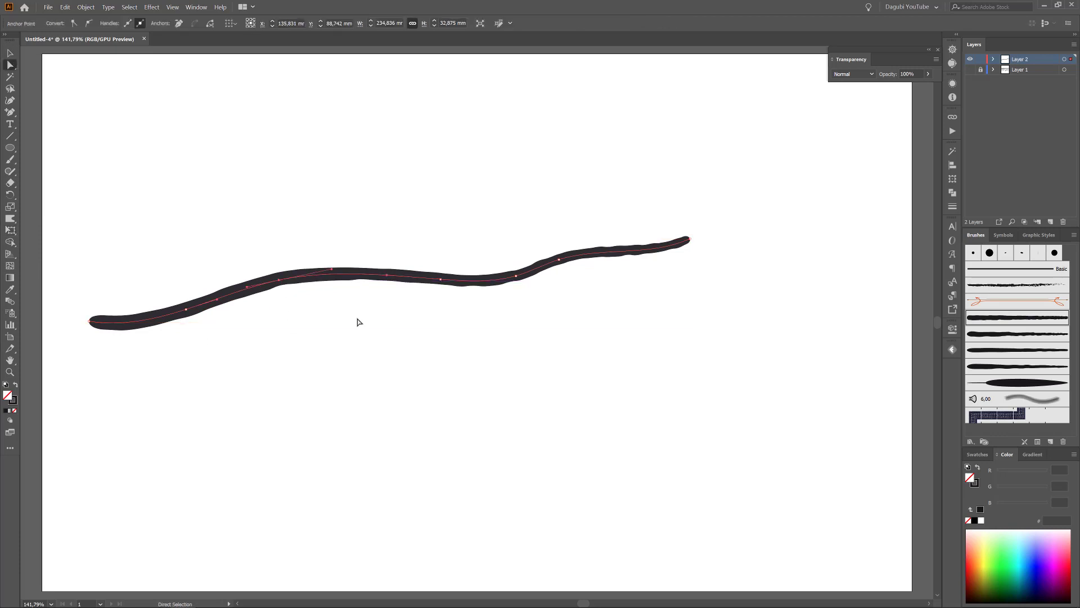
pyautogui.click(73, 23)
pyautogui.click(456, 144)
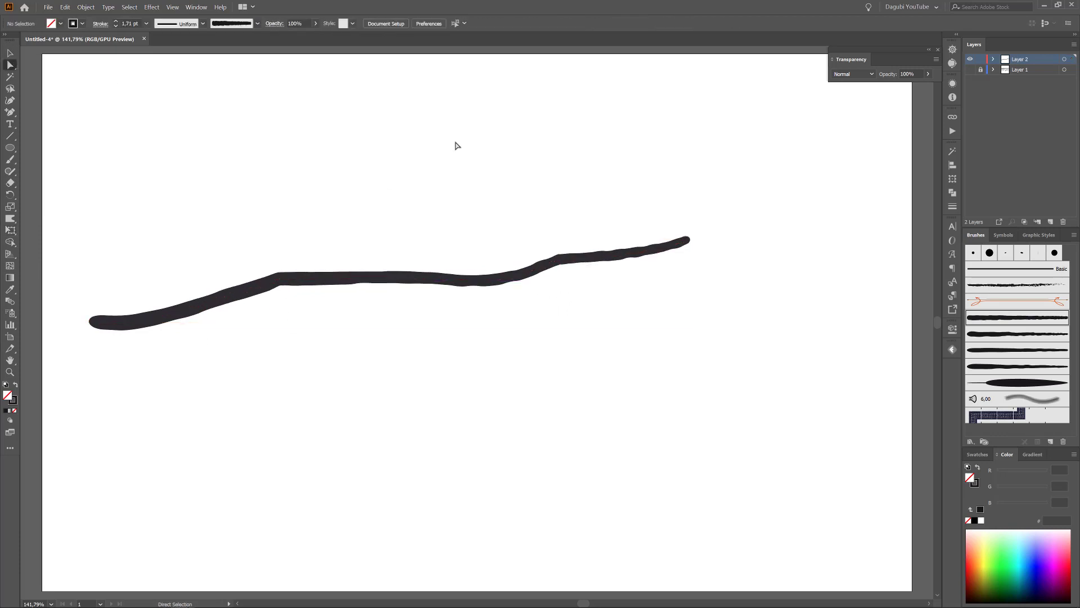
# Paint two thinner side branches with the second bar brush at 1 pt, one forking below the right half and one rising from the left bend.
pyautogui.click(984, 336)
pyautogui.press('b')
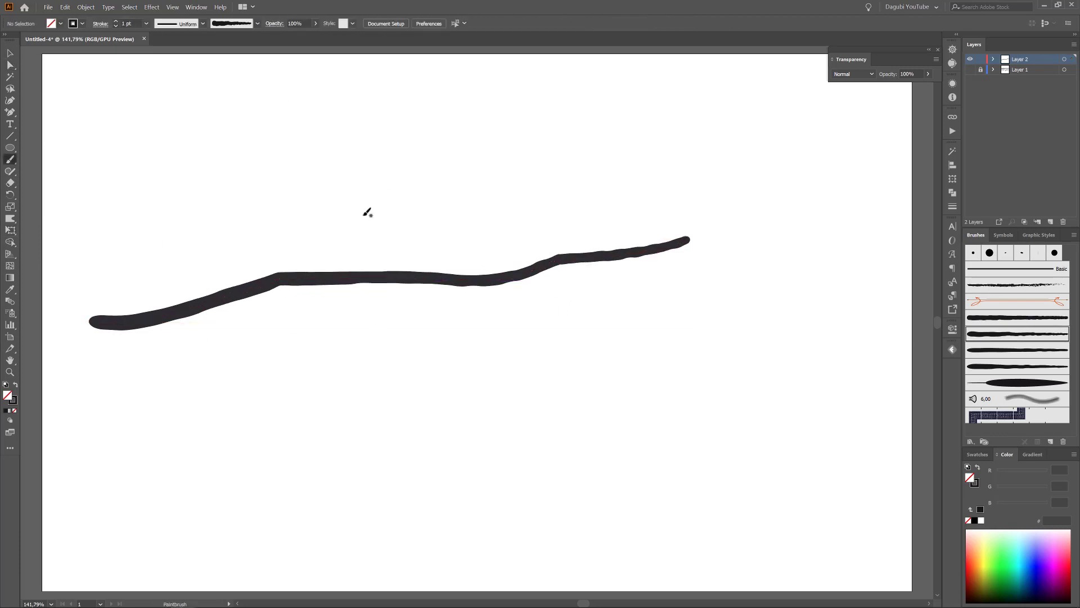
pyautogui.moveTo(574, 318); pyautogui.dragTo(674, 310)
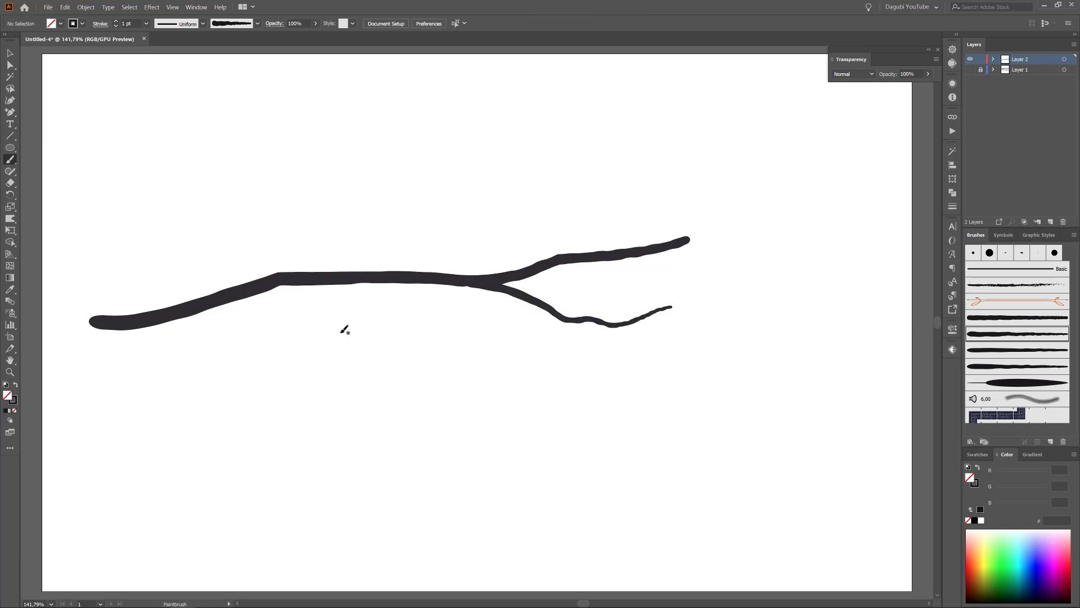
pyautogui.moveTo(388, 181); pyautogui.dragTo(387, 181)
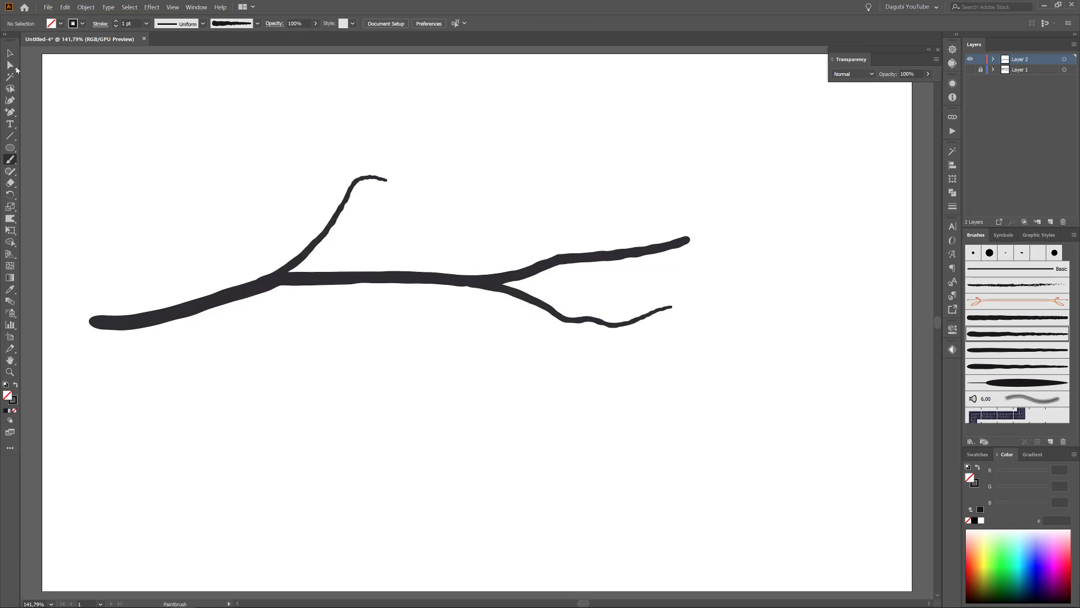
# Convert the anchor at the bend near the tip of the upper side branch to a corner point.
pyautogui.press('a')
pyautogui.click(350, 189)
pyautogui.click(354, 183)
pyautogui.click(74, 23)
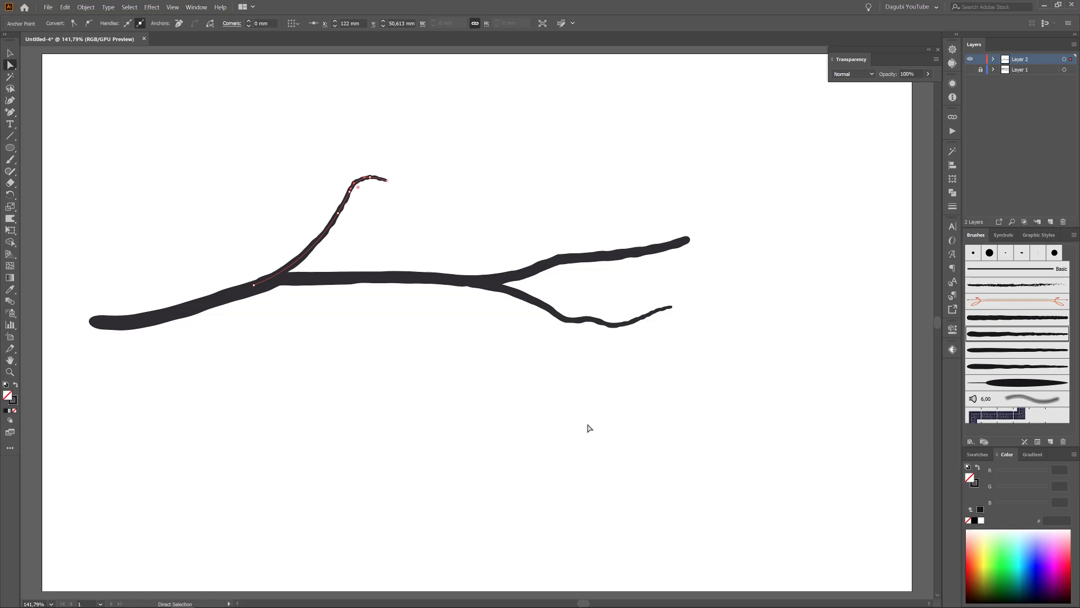
# Make the lower-right side branch more angular by reshaping its first bend into a corner and pulling its lowest anchor slightly down.
pyautogui.keyDown('ctrl'); pyautogui.click(578, 321); pyautogui.keyUp('ctrl')
pyautogui.moveTo(604, 304); pyautogui.dragTo(617, 341)
pyautogui.moveTo(563, 305)
pyautogui.mouseDown()
pyautogui.moveTo(569, 337)
pyautogui.moveTo(553, 304)
pyautogui.mouseUp()
pyautogui.click(73, 24)
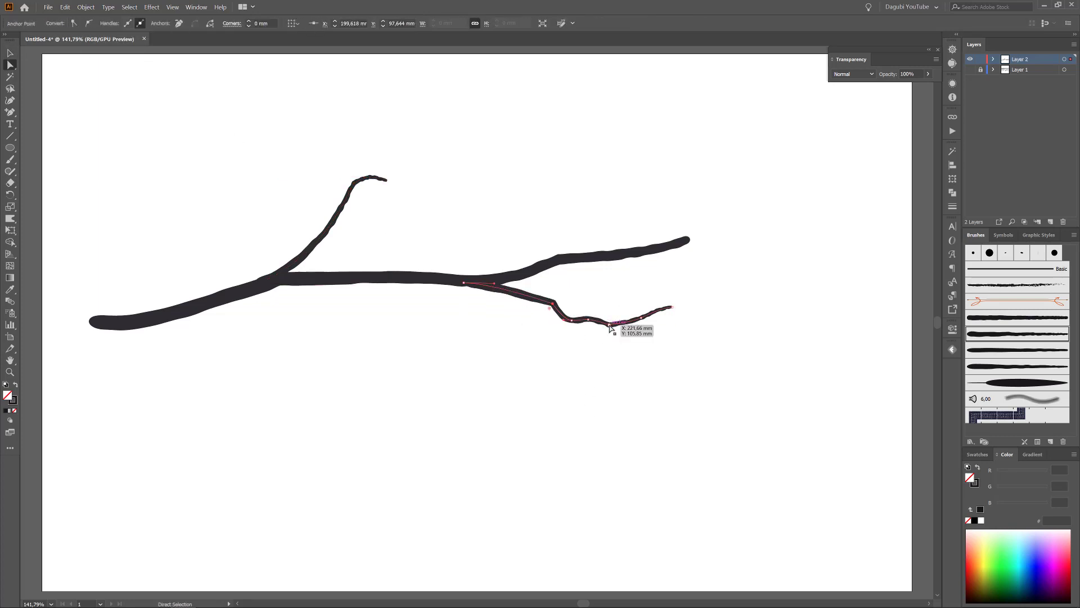
pyautogui.moveTo(610, 325); pyautogui.dragTo(608, 331)
pyautogui.click(620, 364)
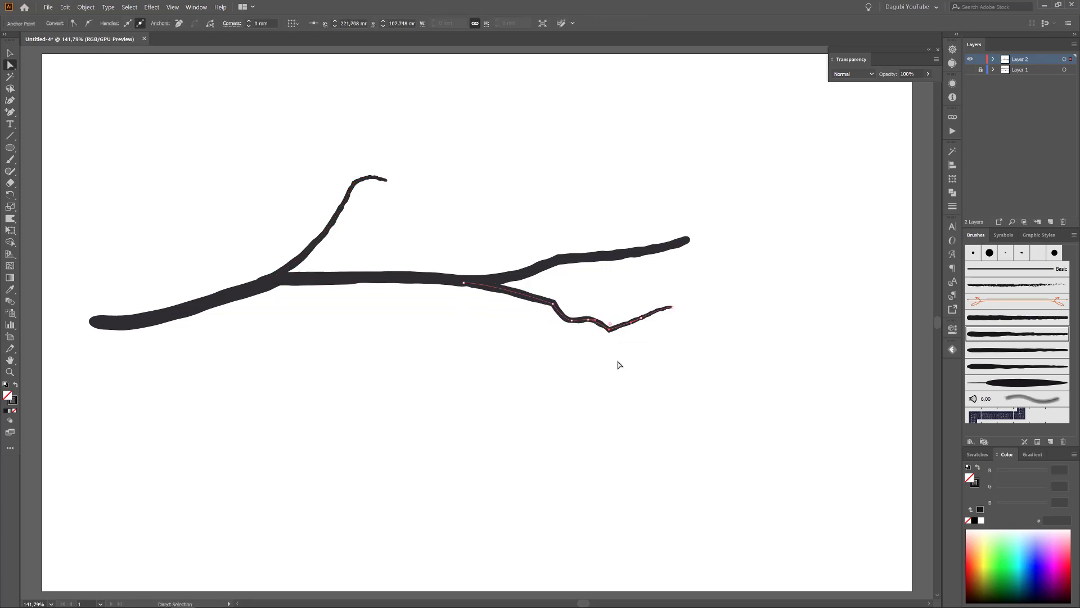
# Paint a thin side branch with the first bar brush at 0.7 pt, running from beneath the main branch's left part toward the lower right.
pyautogui.click(1012, 317)
pyautogui.click(116, 26)
pyautogui.scroll(-2, 123, 22)
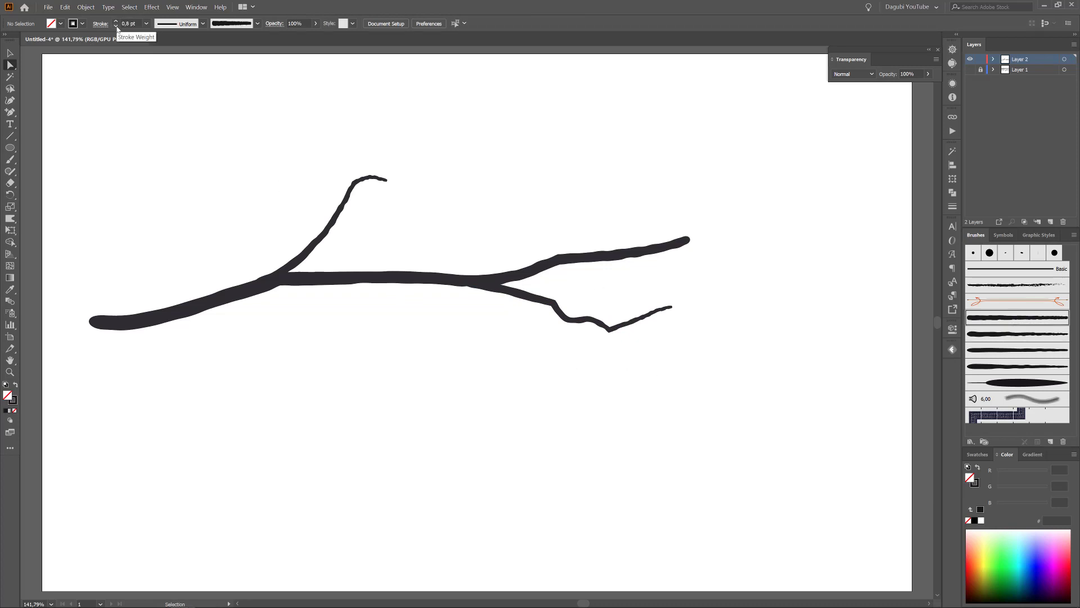
pyautogui.click(12, 159)
pyautogui.moveTo(212, 304)
pyautogui.mouseDown()
pyautogui.moveTo(282, 298)
pyautogui.moveTo(464, 341)
pyautogui.mouseUp()
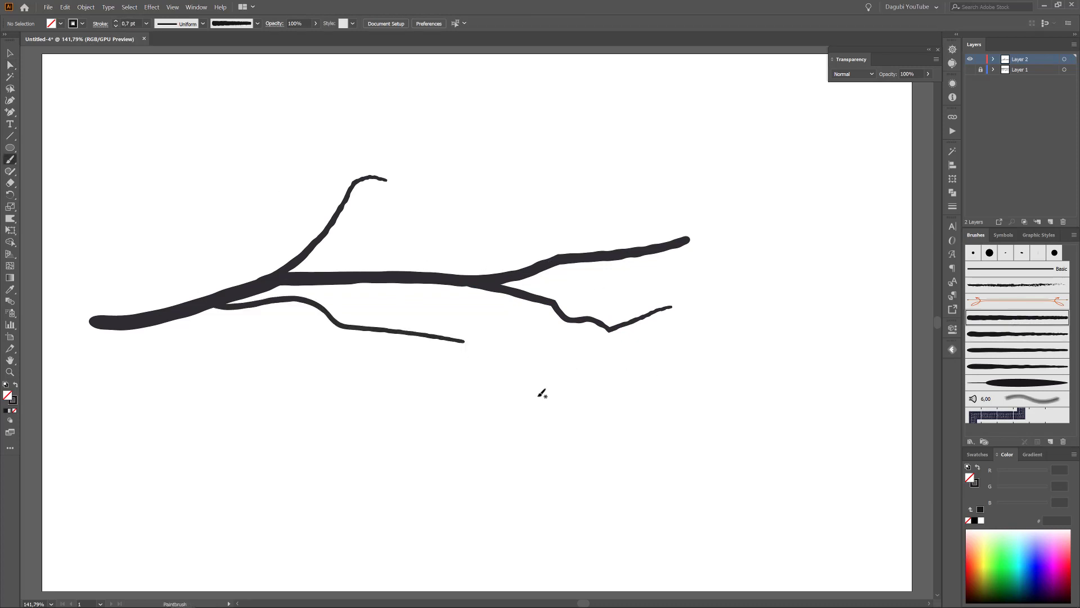
# Paint three 0.7 pt twigs: two with the fourth bar brush at the main branch's right end, one with the third below its left part.
pyautogui.click(988, 369)
pyautogui.moveTo(651, 220); pyautogui.dragTo(581, 252)
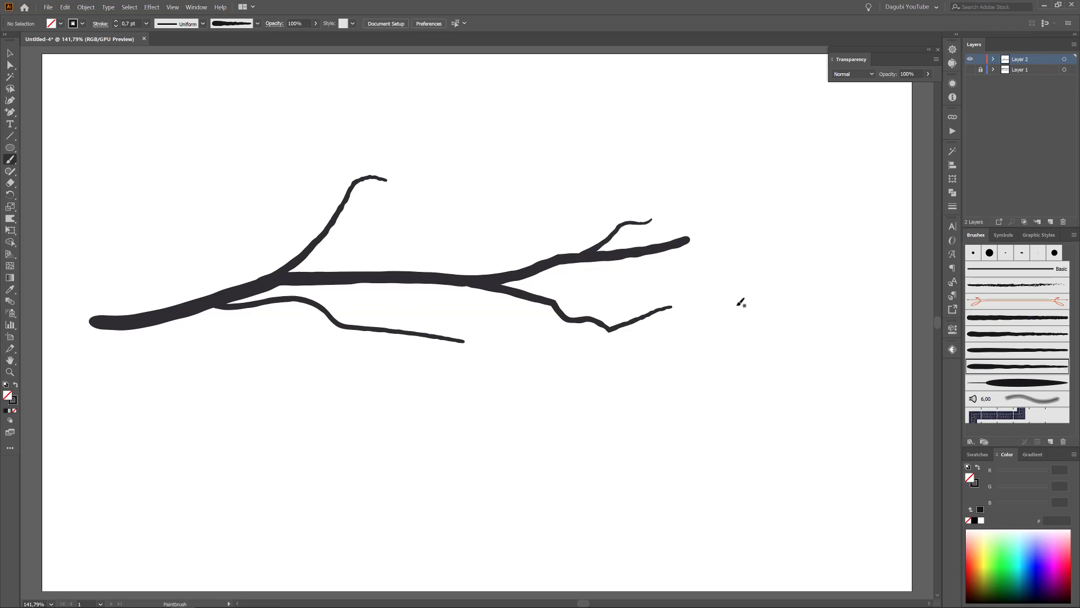
pyautogui.moveTo(684, 241); pyautogui.dragTo(750, 242)
pyautogui.click(1031, 351)
pyautogui.moveTo(224, 304)
pyautogui.mouseDown()
pyautogui.moveTo(253, 335)
pyautogui.moveTo(293, 345)
pyautogui.mouseUp()
# Paint a second main branch below the first with the first bar brush, about 151 mm wide, and set its stroke to 1.4 pt.
pyautogui.click(1046, 318)
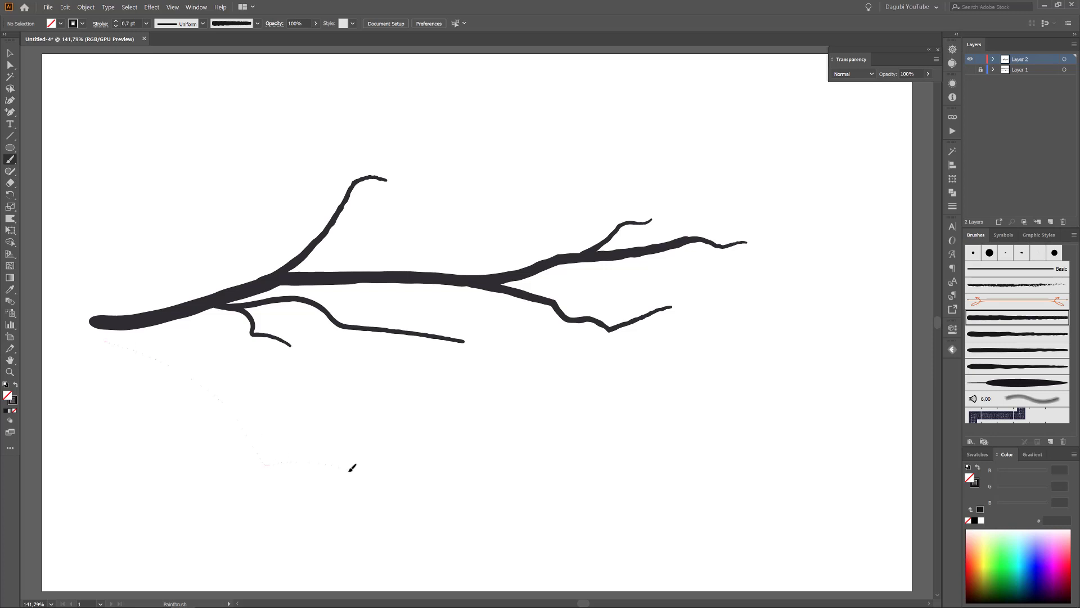
pyautogui.moveTo(352, 468); pyautogui.dragTo(489, 449)
pyautogui.click(115, 21)
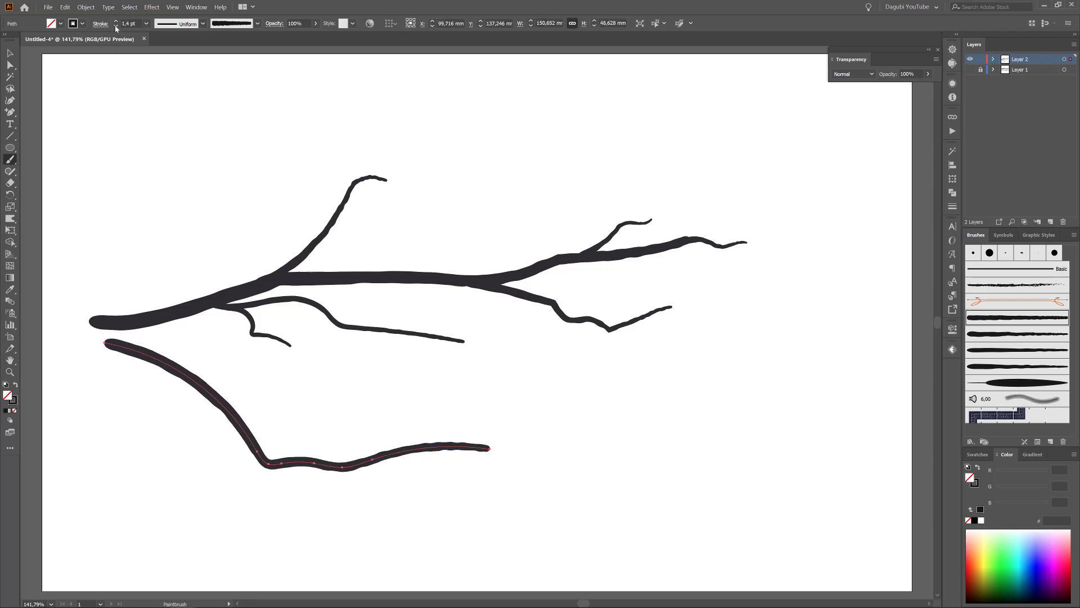
pyautogui.keyDown('ctrl'); pyautogui.click(459, 149); pyautogui.keyUp('ctrl')
# Paint two 1 pt side branches on the lower branch, one near its start with the second bar brush and one near its end with the fourth.
pyautogui.click(1030, 334)
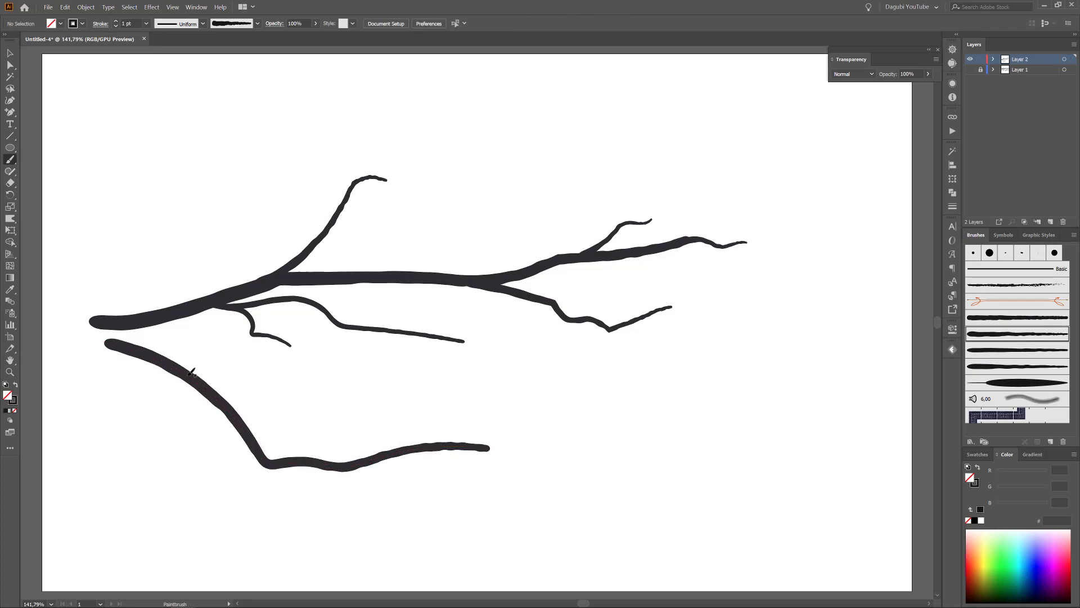
pyautogui.moveTo(191, 372); pyautogui.dragTo(309, 420)
pyautogui.click(1000, 366)
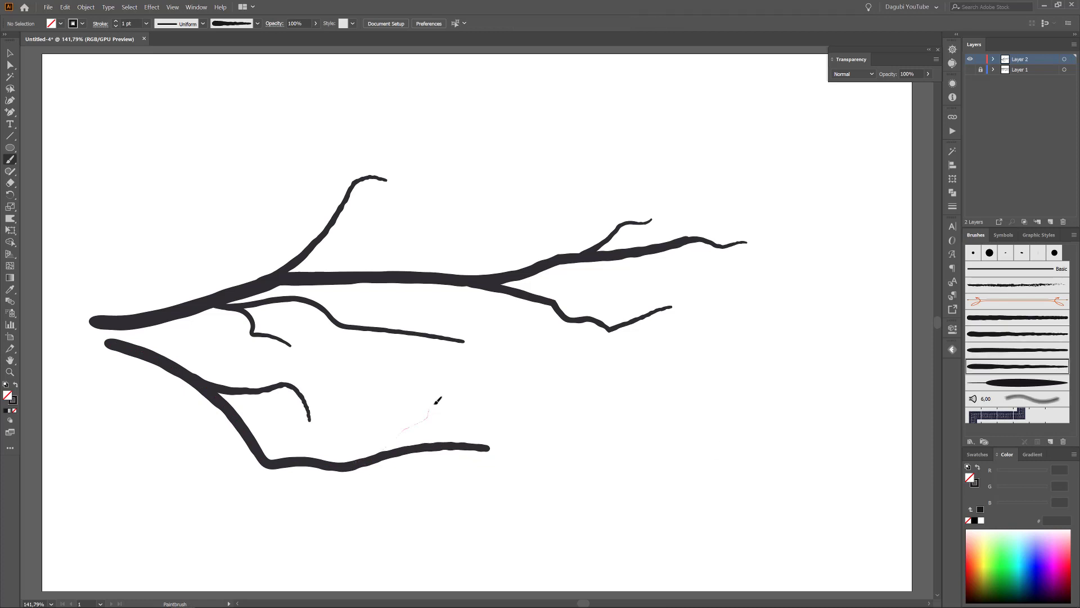
pyautogui.moveTo(438, 400); pyautogui.dragTo(462, 400)
# Paint three 0.75 pt twigs with the third bar brush, two hanging from the lower branch and one rising from the upper branch's left part.
pyautogui.click(1017, 350)
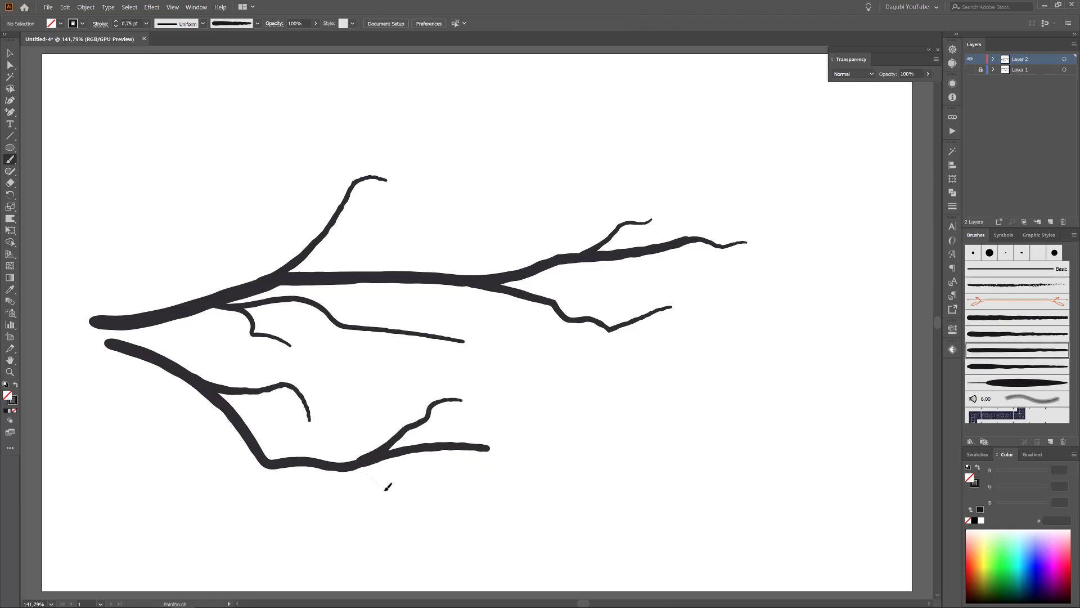
pyautogui.moveTo(387, 488); pyautogui.dragTo(448, 499)
pyautogui.moveTo(255, 475); pyautogui.dragTo(251, 478)
pyautogui.moveTo(168, 308); pyautogui.dragTo(256, 227)
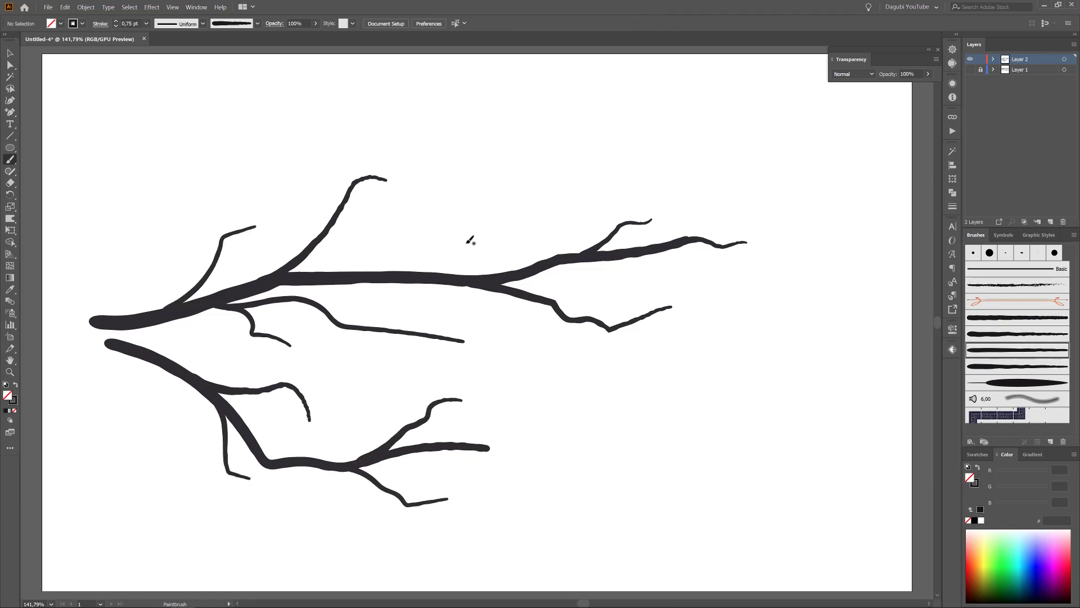
# Select all branch strokes and move them together up and slightly to the right.
pyautogui.click(10, 53)
pyautogui.moveTo(74, 107); pyautogui.dragTo(749, 426)
pyautogui.moveTo(443, 287)
pyautogui.mouseDown()
pyautogui.moveTo(451, 243)
pyautogui.moveTo(463, 245)
pyautogui.mouseUp()
# Expand the appearance of the branch strokes and unite the overlapping shapes with Pathfinder.
pyautogui.click(86, 6)
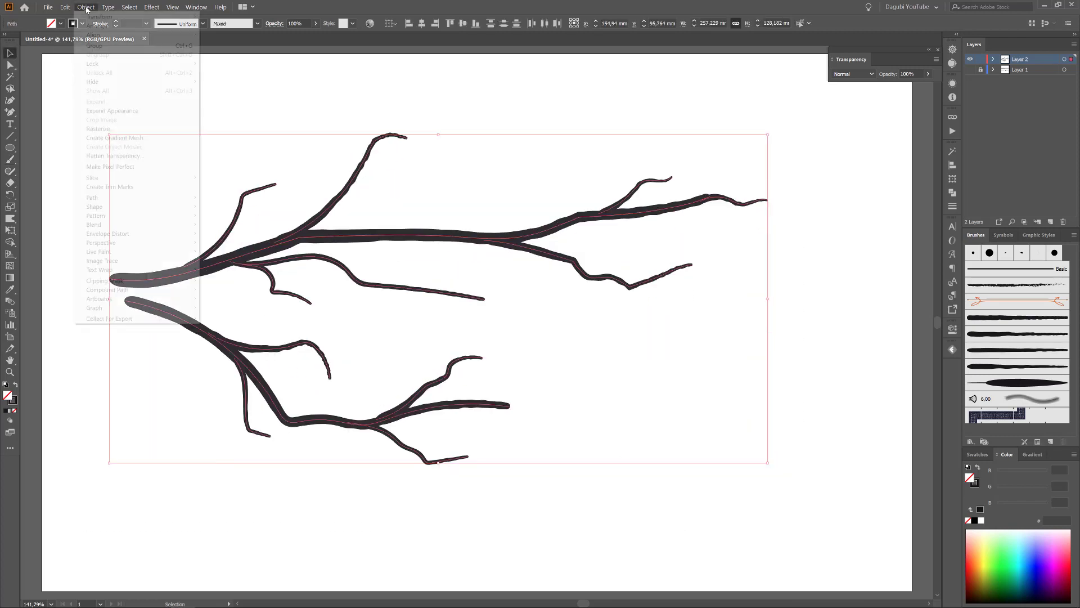
pyautogui.click(101, 110)
pyautogui.click(953, 192)
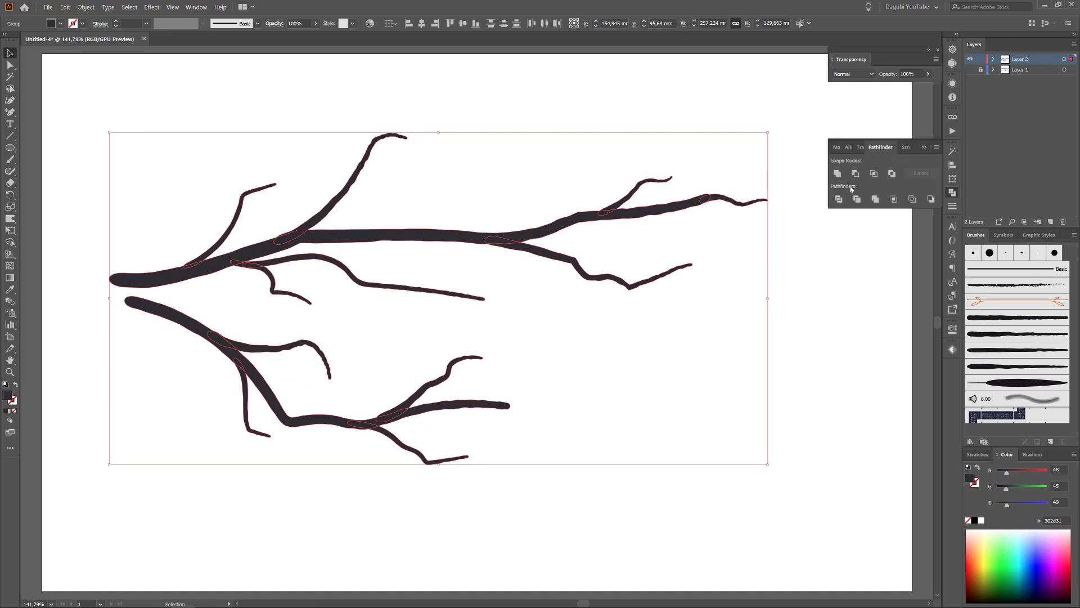
pyautogui.click(820, 303)
# Warp the underside of the upper branch's middle into a small knob and bend the end of its lower side branch.
pyautogui.doubleClick(10, 218)
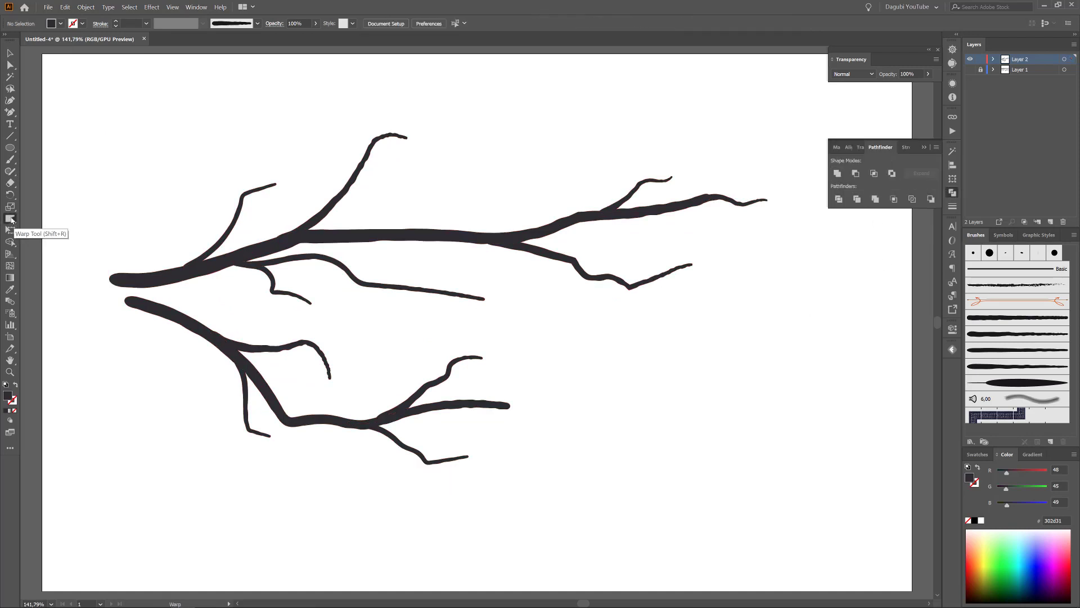
pyautogui.click(455, 257)
pyautogui.moveTo(405, 240); pyautogui.dragTo(410, 247)
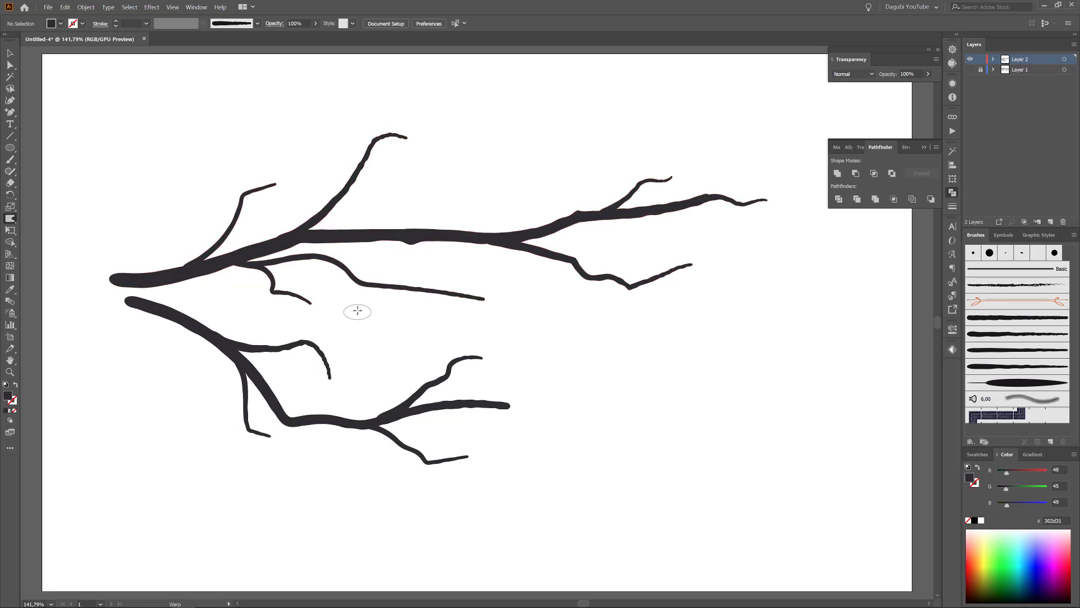
pyautogui.moveTo(479, 296)
pyautogui.mouseDown()
pyautogui.moveTo(446, 299)
pyautogui.moveTo(459, 296)
pyautogui.mouseUp()
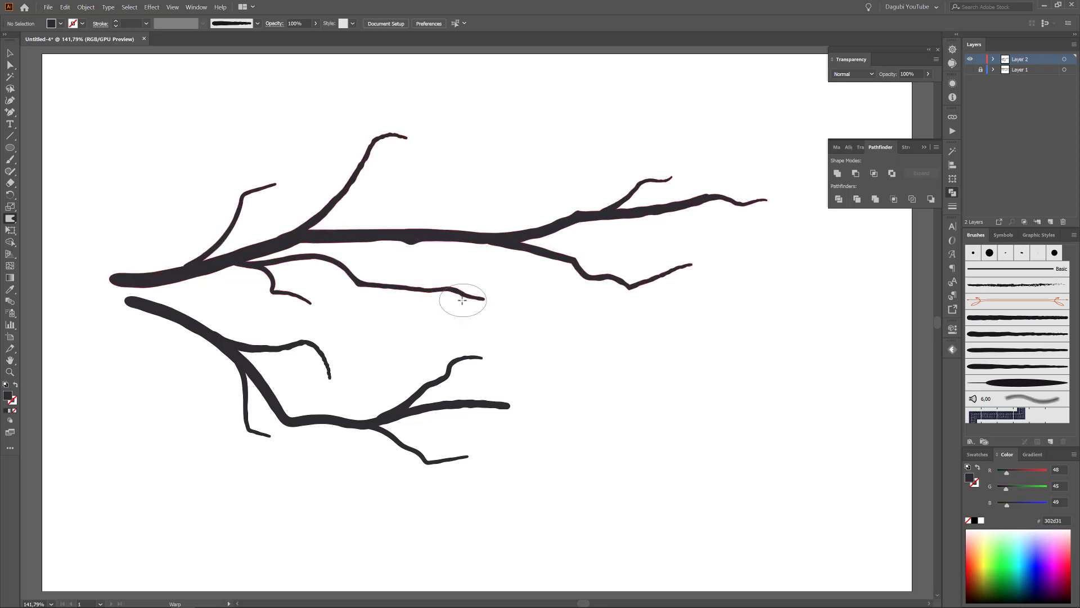
# Warp the lower branch's tip and bend, the upper branch's right fork, and both thick left ends into irregular shapes.
pyautogui.moveTo(508, 405); pyautogui.dragTo(524, 413)
pyautogui.moveTo(342, 429)
pyautogui.mouseDown()
pyautogui.moveTo(313, 458)
pyautogui.moveTo(289, 426)
pyautogui.mouseUp()
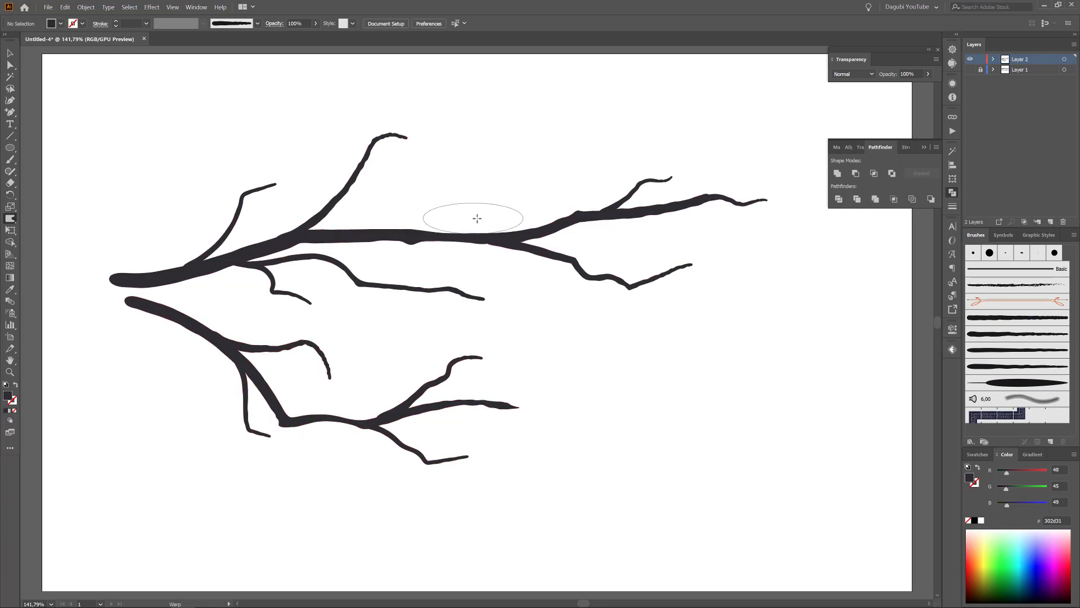
pyautogui.moveTo(477, 217); pyautogui.dragTo(489, 232)
pyautogui.moveTo(529, 284); pyautogui.dragTo(486, 250)
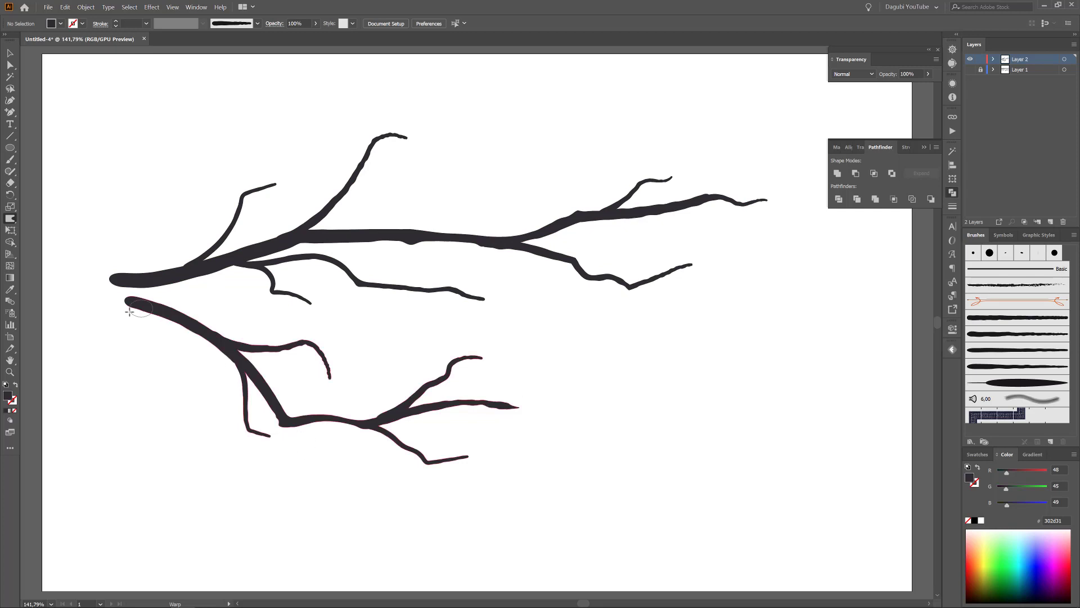
pyautogui.moveTo(137, 310)
pyautogui.mouseDown()
pyautogui.moveTo(120, 309)
pyautogui.moveTo(118, 276)
pyautogui.mouseUp()
# Paint three short 0.5 pt twigs with the fourth bar brush along the upper branch's right end, middle and lower side branch.
pyautogui.press('b')
pyautogui.click(1027, 366)
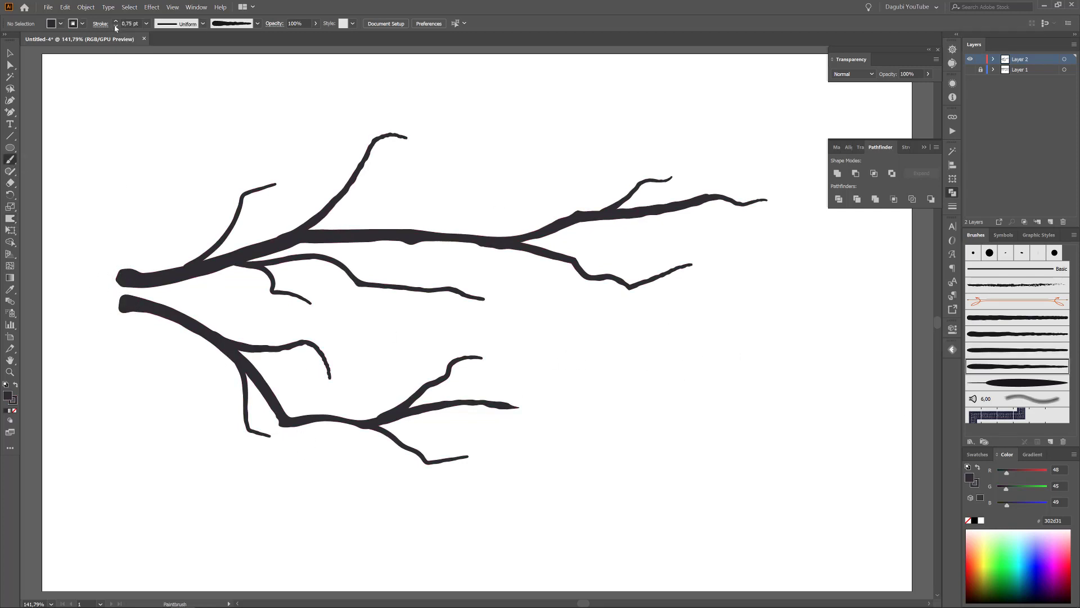
pyautogui.moveTo(726, 214); pyautogui.dragTo(726, 219)
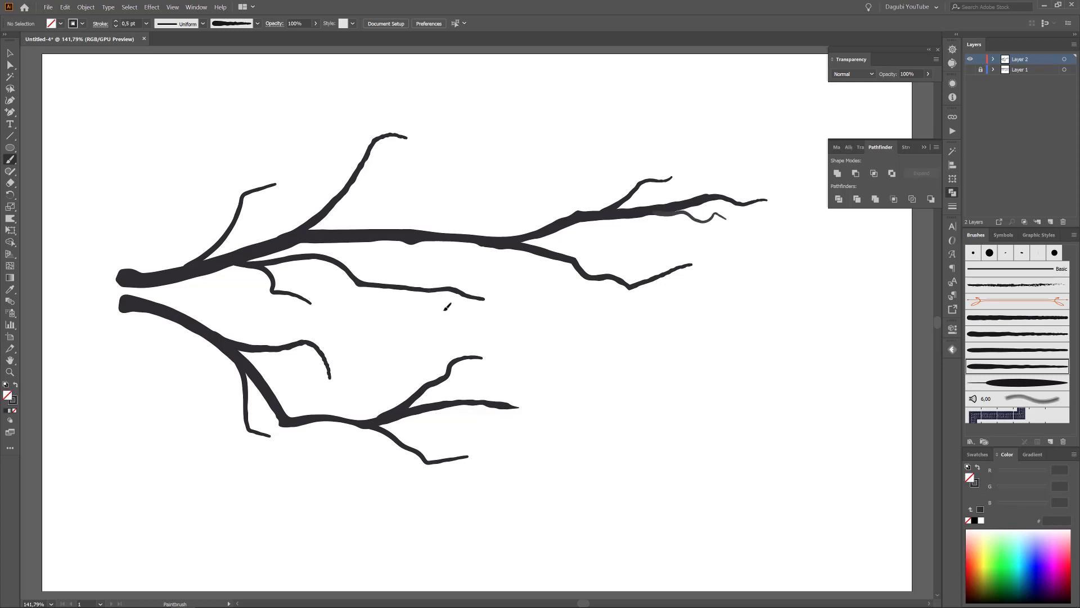
pyautogui.moveTo(445, 310); pyautogui.dragTo(461, 313)
pyautogui.moveTo(474, 238); pyautogui.dragTo(513, 215)
pyautogui.hotkey('ctrl', 'z')
# Set the stroke color of the three new twigs to black (000000).
pyautogui.keyDown('ctrl'); pyautogui.click(497, 227); pyautogui.keyUp('ctrl')
pyautogui.keyDown('ctrl'); pyautogui.keyDown('shift'); pyautogui.click(682, 214); pyautogui.keyUp('shift'); pyautogui.keyUp('ctrl')
pyautogui.keyDown('ctrl'); pyautogui.keyDown('shift'); pyautogui.click(454, 312); pyautogui.keyUp('shift'); pyautogui.keyUp('ctrl')
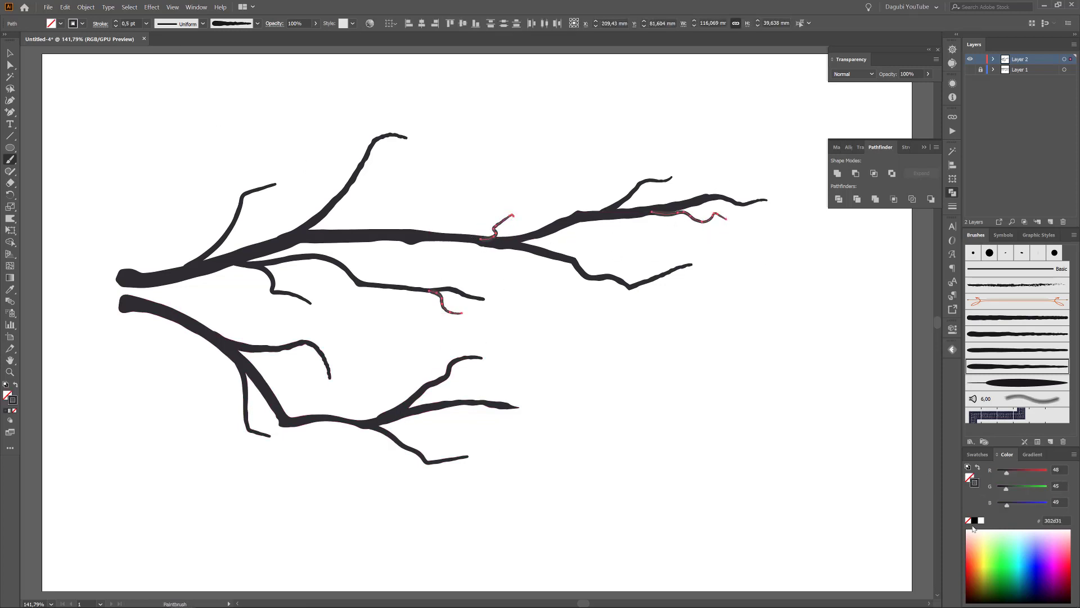
pyautogui.click(975, 521)
pyautogui.hotkey('ctrl', 'shift', 'a')
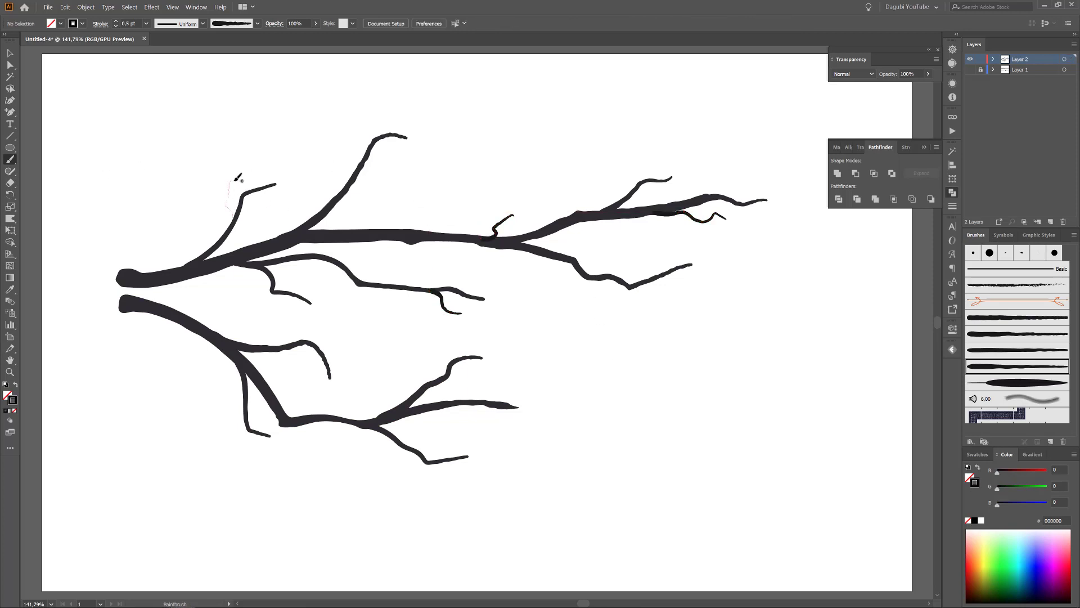
# Paint two very fine twigs with a reduced stroke weight on the small side branch at the upper branch's left part.
pyautogui.moveTo(234, 181); pyautogui.dragTo(231, 180)
pyautogui.keyDown('ctrl'); pyautogui.click(228, 201); pyautogui.keyUp('ctrl')
pyautogui.click(116, 26)
pyautogui.hotkey('ctrl', 'shift', 'a')
pyautogui.moveTo(226, 237)
pyautogui.mouseDown()
pyautogui.moveTo(272, 210)
pyautogui.moveTo(229, 213)
pyautogui.mouseUp()
# Recolor all the branch artwork black (000000) and choose the leaf brush.
pyautogui.hotkey('ctrl', 'a')
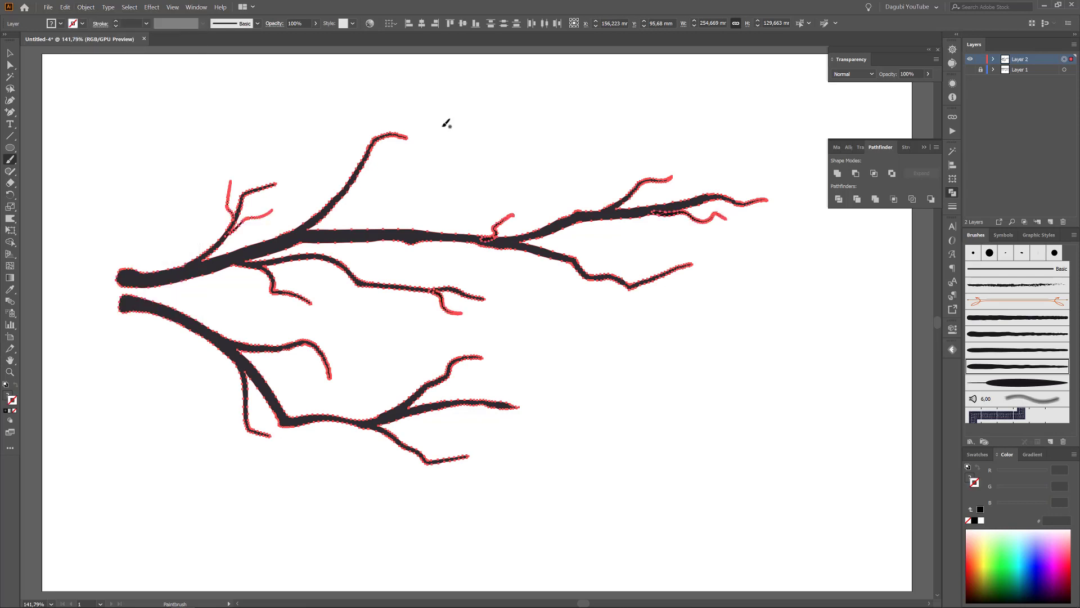
pyautogui.hotkey('ctrl', 'shift', 'a')
pyautogui.click(1018, 383)
pyautogui.click(975, 520)
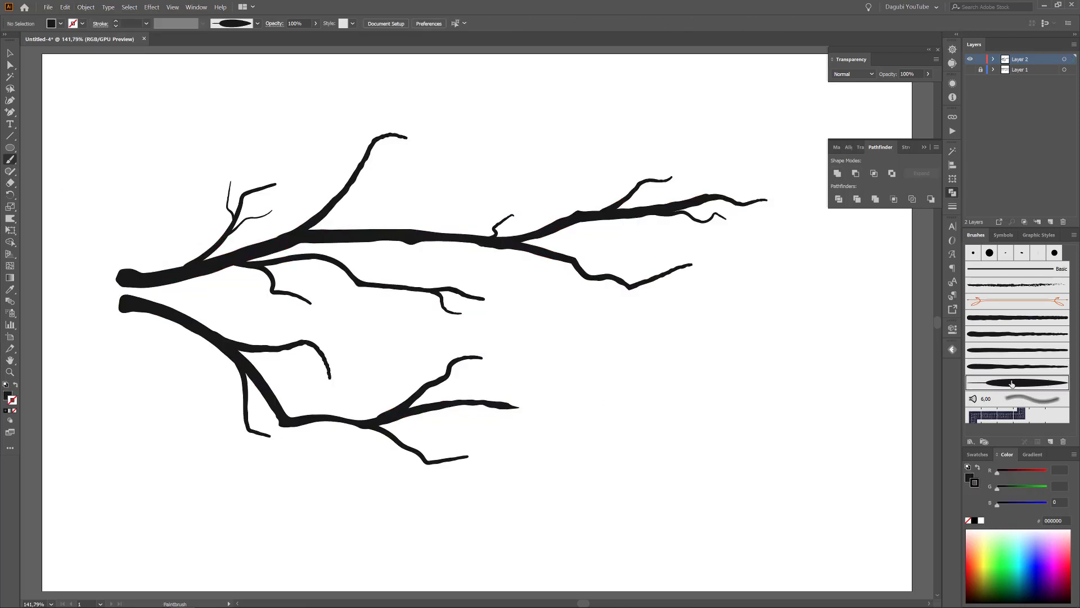
pyautogui.moveTo(602, 377); pyautogui.dragTo(639, 355)
pyautogui.moveTo(644, 397); pyautogui.dragTo(759, 375)
pyautogui.moveTo(735, 428); pyautogui.dragTo(764, 416)
pyautogui.moveTo(771, 437); pyautogui.dragTo(834, 391)
pyautogui.moveTo(597, 345); pyautogui.dragTo(867, 472)
pyautogui.press('Delete')
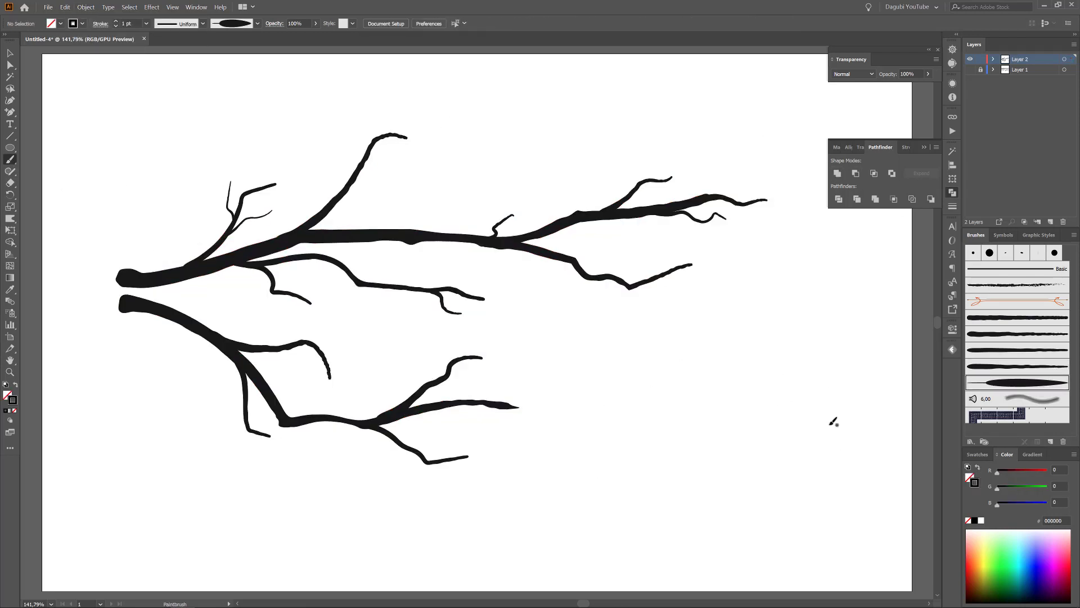
# Paint 1 pt leaves around the tips of the tall upper side branch and the small twigs to its left.
pyautogui.moveTo(453, 132)
pyautogui.mouseDown()
pyautogui.moveTo(449, 145)
pyautogui.moveTo(417, 119)
pyautogui.mouseUp()
pyautogui.press('Delete')
pyautogui.moveTo(405, 139)
pyautogui.mouseDown()
pyautogui.moveTo(412, 160)
pyautogui.moveTo(366, 121)
pyautogui.mouseUp()
pyautogui.moveTo(277, 182)
pyautogui.mouseDown()
pyautogui.moveTo(290, 168)
pyautogui.moveTo(261, 167)
pyautogui.mouseUp()
pyautogui.moveTo(277, 186); pyautogui.dragTo(297, 192)
pyautogui.moveTo(232, 188)
pyautogui.mouseDown()
pyautogui.moveTo(251, 180)
pyautogui.moveTo(291, 220)
pyautogui.mouseUp()
pyautogui.moveTo(269, 213); pyautogui.dragTo(262, 197)
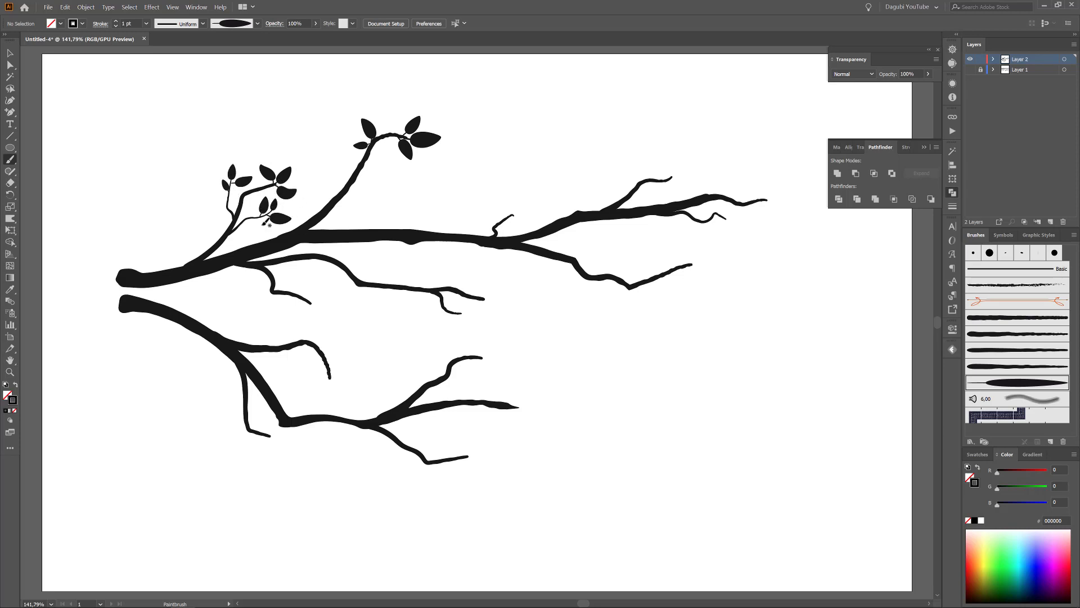
# Paint leaves with the leaf brush along the side branch and twigs hanging below the upper branch's left half.
pyautogui.moveTo(311, 303)
pyautogui.mouseDown()
pyautogui.moveTo(327, 293)
pyautogui.moveTo(306, 320)
pyautogui.mouseUp()
pyautogui.moveTo(313, 304); pyautogui.dragTo(321, 321)
pyautogui.moveTo(275, 290)
pyautogui.mouseDown()
pyautogui.moveTo(272, 318)
pyautogui.moveTo(265, 299)
pyautogui.mouseUp()
pyautogui.moveTo(270, 288); pyautogui.dragTo(244, 281)
pyautogui.moveTo(485, 295)
pyautogui.mouseDown()
pyautogui.moveTo(512, 299)
pyautogui.moveTo(497, 279)
pyautogui.moveTo(479, 340)
pyautogui.mouseUp()
pyautogui.moveTo(462, 314)
pyautogui.mouseDown()
pyautogui.moveTo(476, 303)
pyautogui.moveTo(450, 327)
pyautogui.mouseUp()
pyautogui.moveTo(361, 284); pyautogui.dragTo(374, 313)
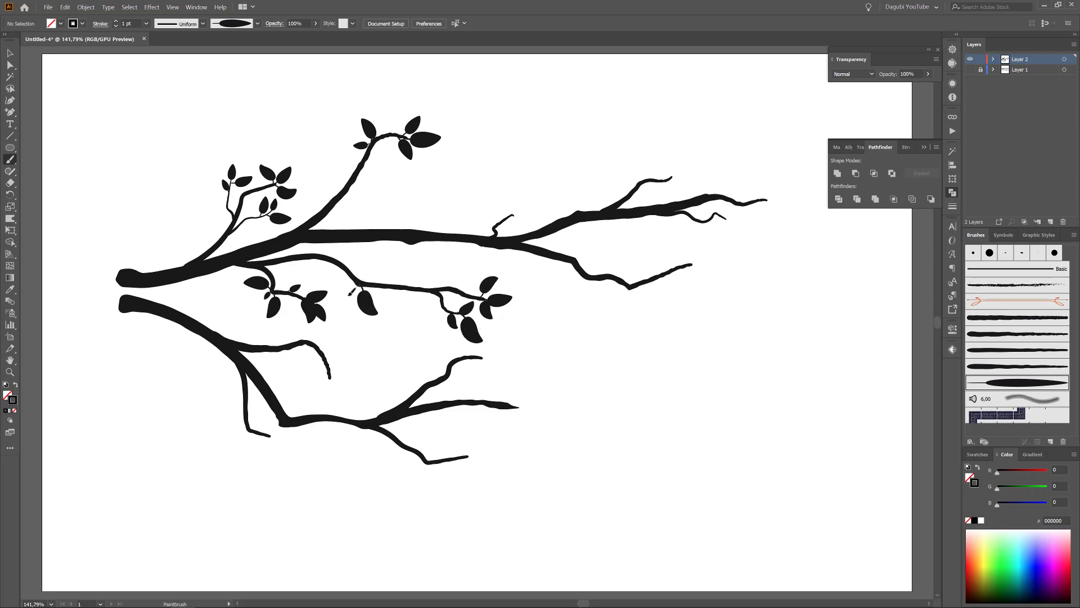
# Paint three short 0.5 pt twigs with the fourth bar brush, two on the lower-right side branch and one at the upper branch's right end.
pyautogui.click(1010, 367)
pyautogui.moveTo(649, 291); pyautogui.dragTo(621, 280)
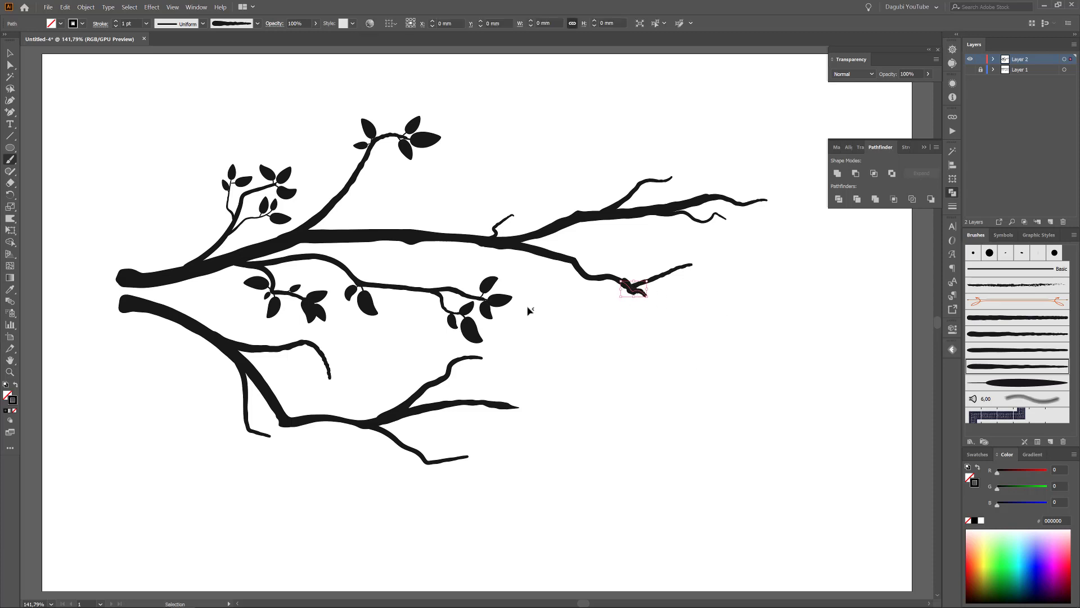
pyautogui.click(116, 26)
pyautogui.hotkey('ctrl', 'shift', 'a')
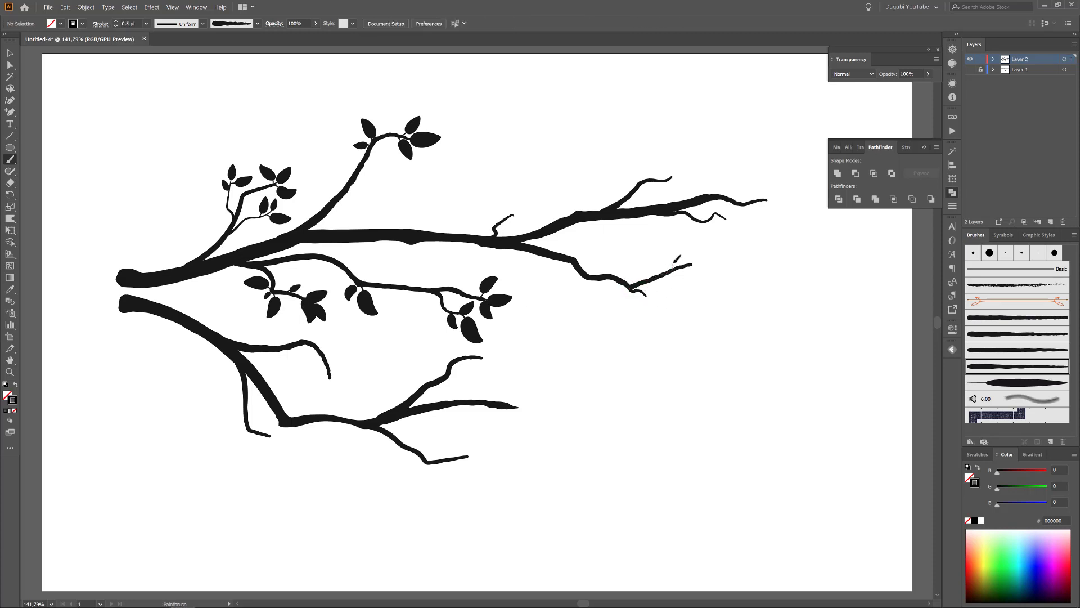
pyautogui.moveTo(748, 190); pyautogui.dragTo(738, 193)
pyautogui.hotkey('ctrl', 'z')
pyautogui.keyDown('ctrl'); pyautogui.click(508, 304); pyautogui.keyUp('ctrl')
pyautogui.hotkey('ctrl', 'shift', 'a')
# Paint 1 pt leaves with the leaf brush on the twigs and side branches of the upper branch's right half.
pyautogui.moveTo(511, 216)
pyautogui.mouseDown()
pyautogui.moveTo(536, 205)
pyautogui.moveTo(515, 195)
pyautogui.moveTo(525, 226)
pyautogui.mouseUp()
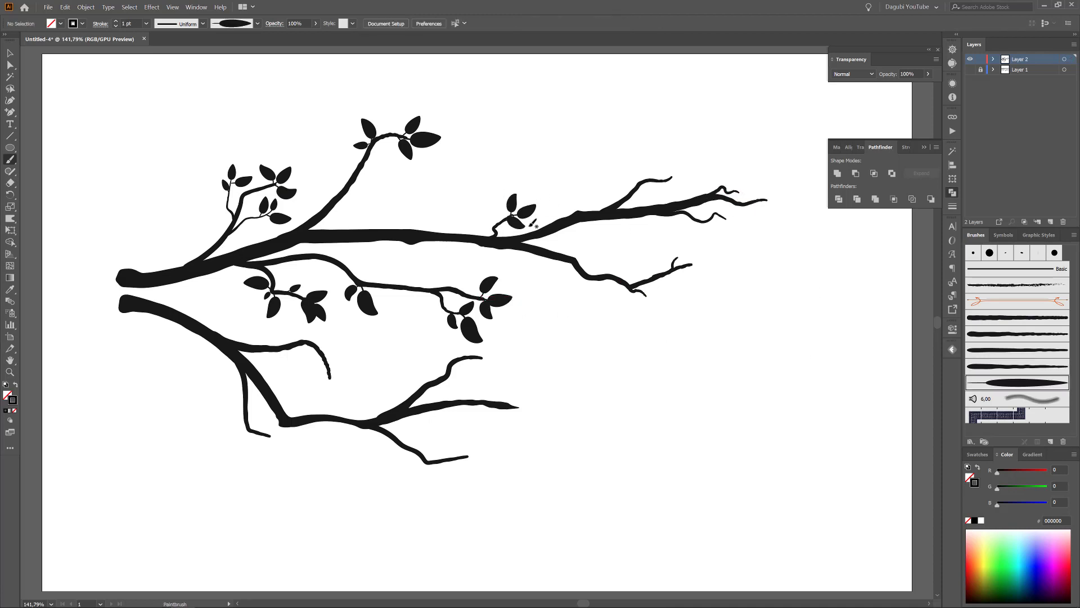
pyautogui.moveTo(578, 269); pyautogui.dragTo(595, 263)
pyautogui.moveTo(578, 270)
pyautogui.mouseDown()
pyautogui.moveTo(574, 290)
pyautogui.moveTo(559, 274)
pyautogui.mouseUp()
pyautogui.moveTo(675, 180)
pyautogui.mouseDown()
pyautogui.moveTo(682, 160)
pyautogui.moveTo(619, 172)
pyautogui.mouseUp()
pyautogui.moveTo(742, 190)
pyautogui.mouseDown()
pyautogui.moveTo(765, 187)
pyautogui.moveTo(755, 166)
pyautogui.moveTo(742, 218)
pyautogui.moveTo(730, 169)
pyautogui.moveTo(787, 214)
pyautogui.mouseUp()
pyautogui.moveTo(766, 200)
pyautogui.mouseDown()
pyautogui.moveTo(781, 186)
pyautogui.moveTo(760, 223)
pyautogui.moveTo(716, 242)
pyautogui.moveTo(722, 264)
pyautogui.moveTo(700, 277)
pyautogui.mouseUp()
pyautogui.moveTo(686, 259); pyautogui.dragTo(688, 239)
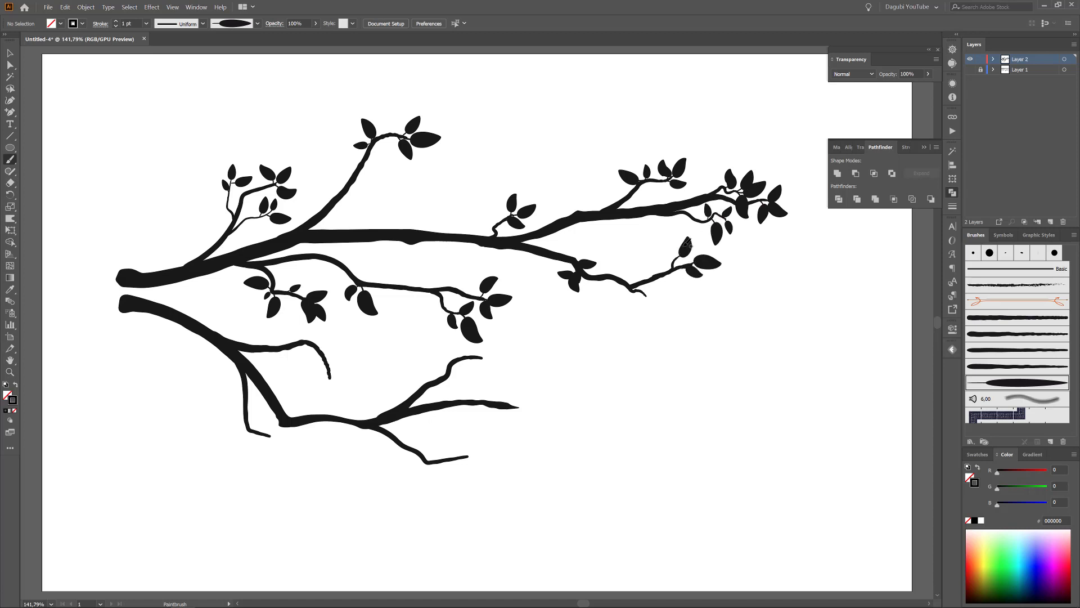
pyautogui.moveTo(645, 293); pyautogui.dragTo(659, 306)
# Paint leaves with the leaf brush around the tips and twigs of the lower branch.
pyautogui.moveTo(519, 405)
pyautogui.mouseDown()
pyautogui.moveTo(554, 397)
pyautogui.moveTo(508, 421)
pyautogui.mouseUp()
pyautogui.moveTo(483, 358)
pyautogui.mouseDown()
pyautogui.moveTo(501, 356)
pyautogui.moveTo(481, 372)
pyautogui.moveTo(453, 341)
pyautogui.mouseUp()
pyautogui.moveTo(454, 369); pyautogui.dragTo(463, 376)
pyautogui.moveTo(467, 455)
pyautogui.mouseDown()
pyautogui.moveTo(485, 436)
pyautogui.moveTo(483, 476)
pyautogui.moveTo(450, 468)
pyautogui.mouseUp()
pyautogui.moveTo(455, 460)
pyautogui.mouseDown()
pyautogui.moveTo(462, 438)
pyautogui.moveTo(408, 466)
pyautogui.mouseUp()
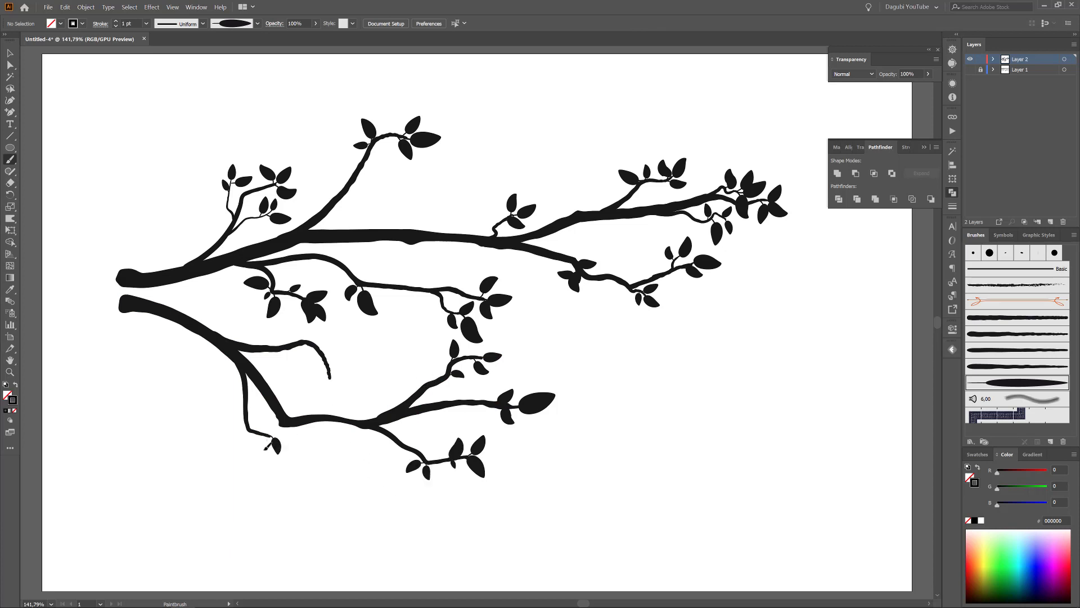
pyautogui.moveTo(277, 431); pyautogui.dragTo(293, 433)
pyautogui.moveTo(331, 380)
pyautogui.mouseDown()
pyautogui.moveTo(344, 394)
pyautogui.moveTo(350, 370)
pyautogui.moveTo(315, 387)
pyautogui.mouseUp()
pyautogui.moveTo(326, 367); pyautogui.dragTo(311, 364)
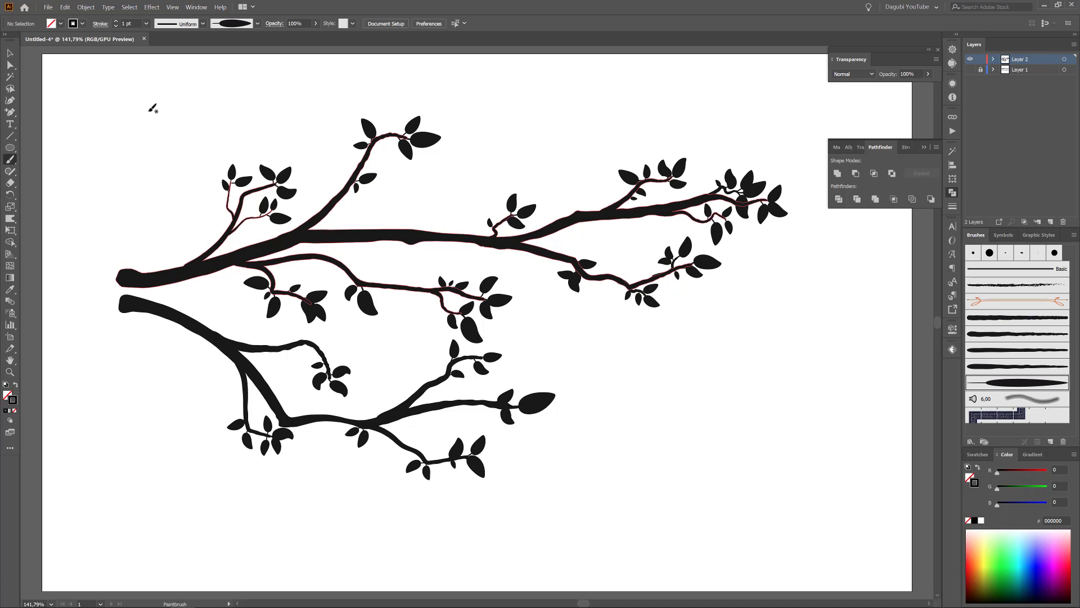
# Select all painted leaf strokes on both branches by their similar appearance to one leaf.
pyautogui.click(465, 25)
pyautogui.click(487, 105)
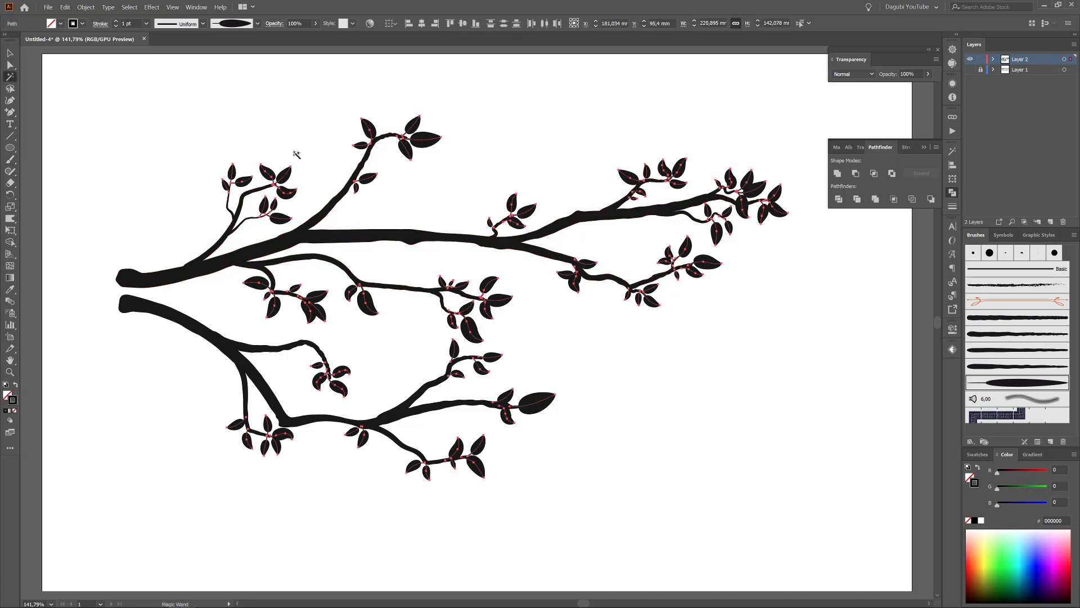
pyautogui.press('v')
pyautogui.click(414, 163)
pyautogui.click(428, 145)
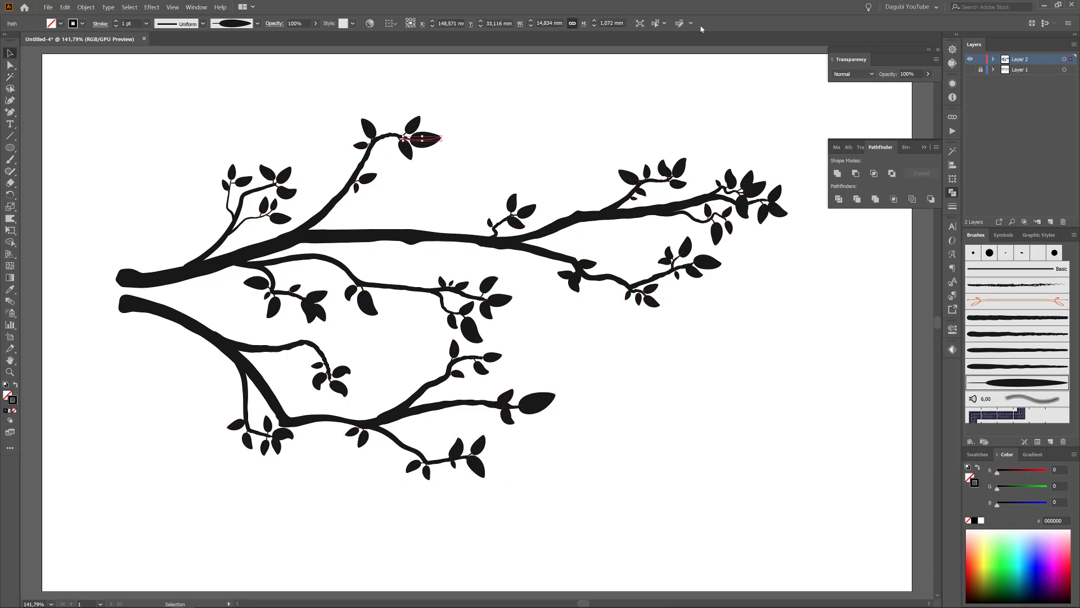
pyautogui.click(691, 24)
pyautogui.click(691, 23)
pyautogui.click(664, 23)
pyautogui.click(684, 111)
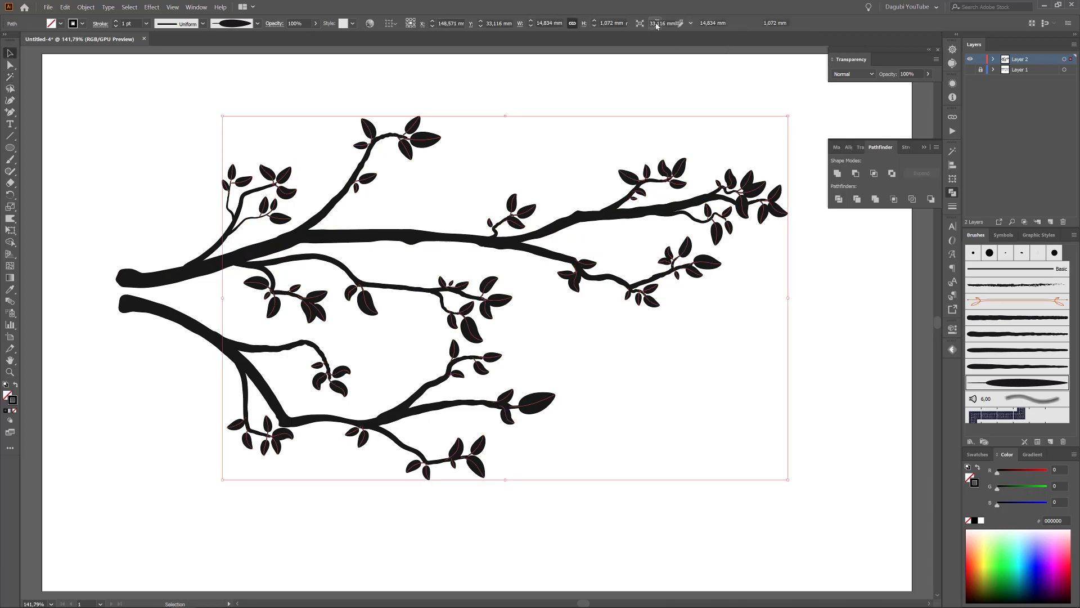
# Cut the selected leaves and paste them in their original place on a new layer above the branches.
pyautogui.click(65, 7)
pyautogui.click(74, 36)
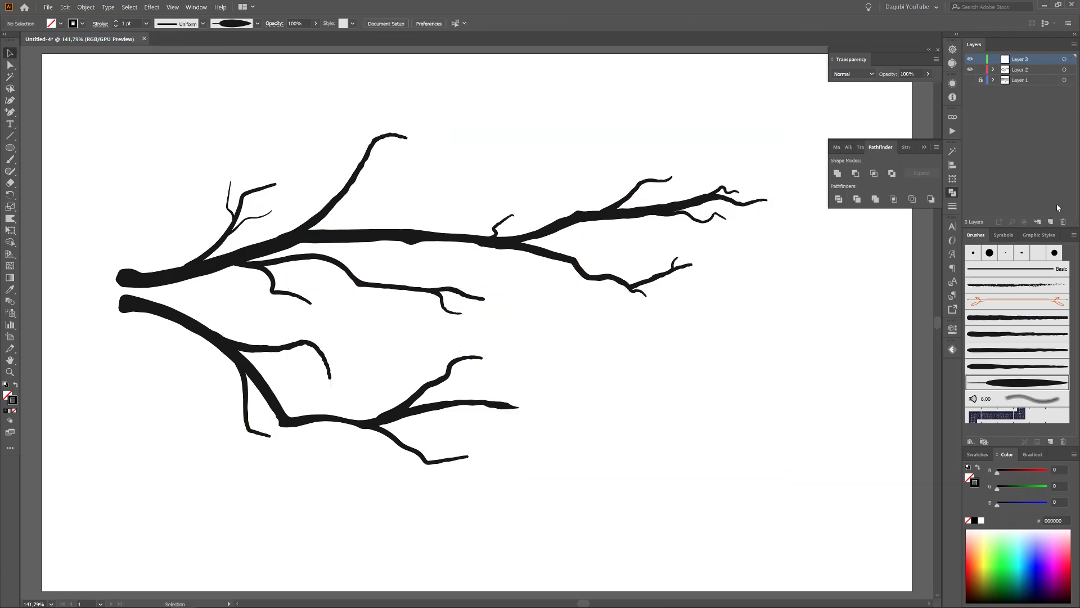
pyautogui.click(58, 8)
pyautogui.click(80, 83)
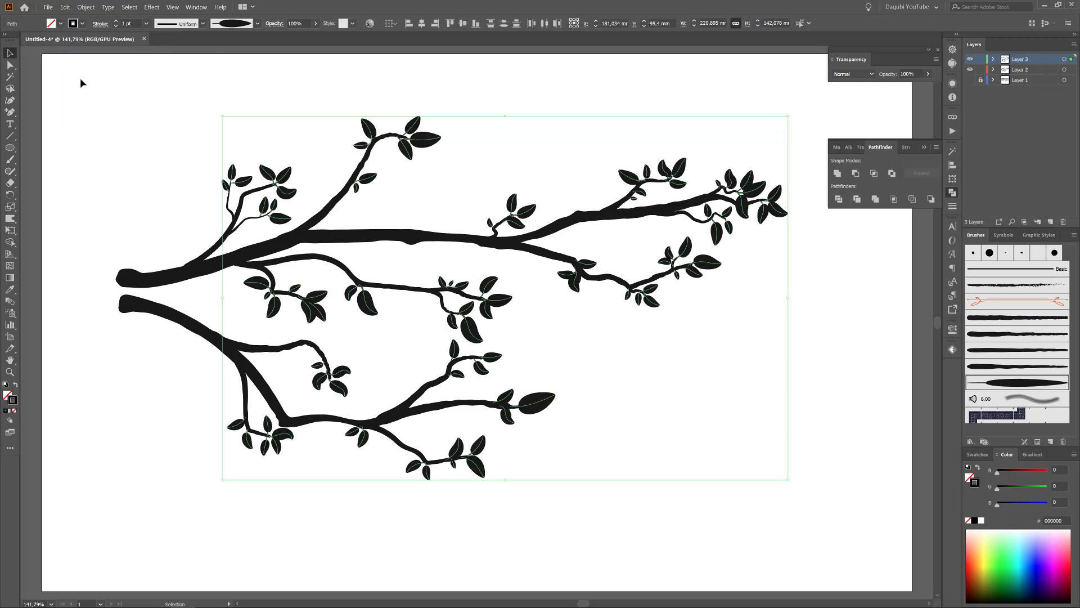
# Duplicate the leaf layer, rename the original as Backup, then hide and lock it.
pyautogui.click(87, 7)
pyautogui.click(1020, 60)
pyautogui.moveTo(1020, 59); pyautogui.dragTo(1051, 222)
pyautogui.click(1017, 69)
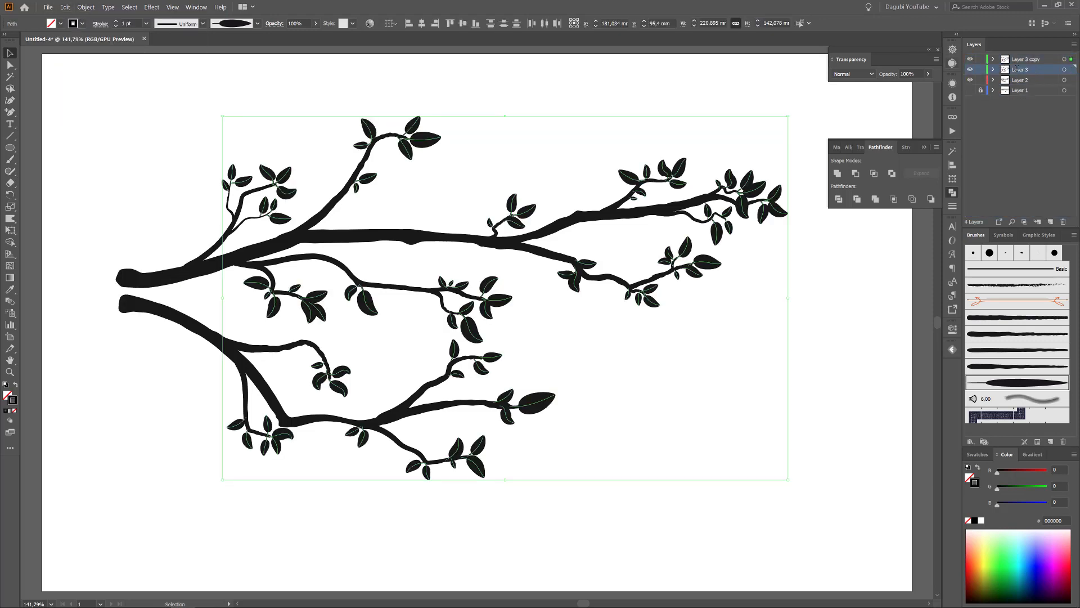
pyautogui.click(981, 69)
# Expand the appearance of all leaves on Layer 3 copy into filled shapes and close the Pathfinder.
pyautogui.click(1064, 59)
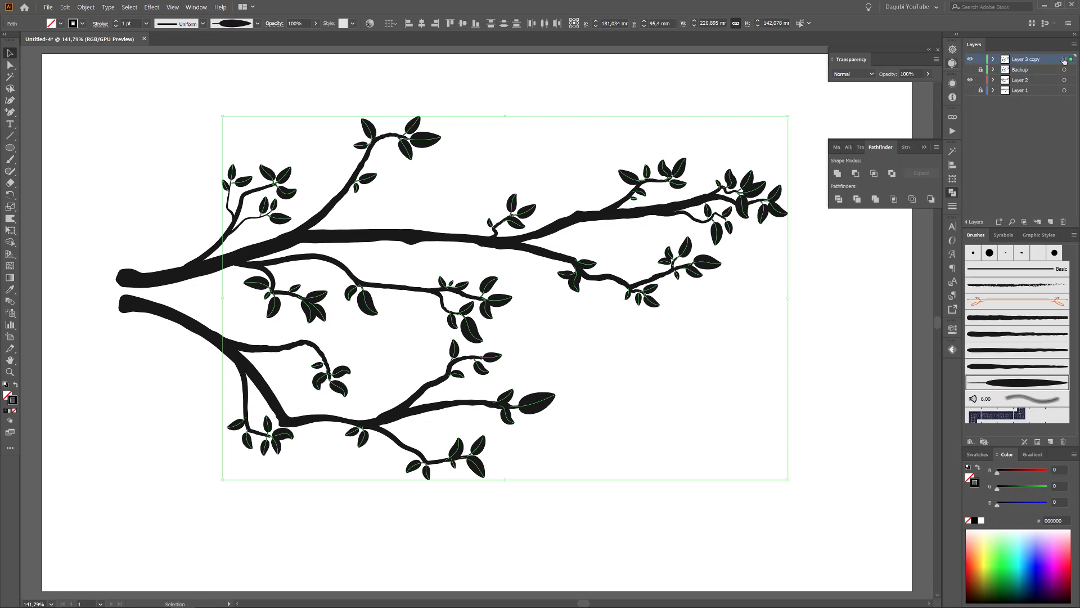
pyautogui.click(87, 7)
pyautogui.click(102, 111)
pyautogui.moveTo(618, 191)
pyautogui.mouseDown()
pyautogui.moveTo(786, 328)
pyautogui.moveTo(488, 347)
pyautogui.mouseUp()
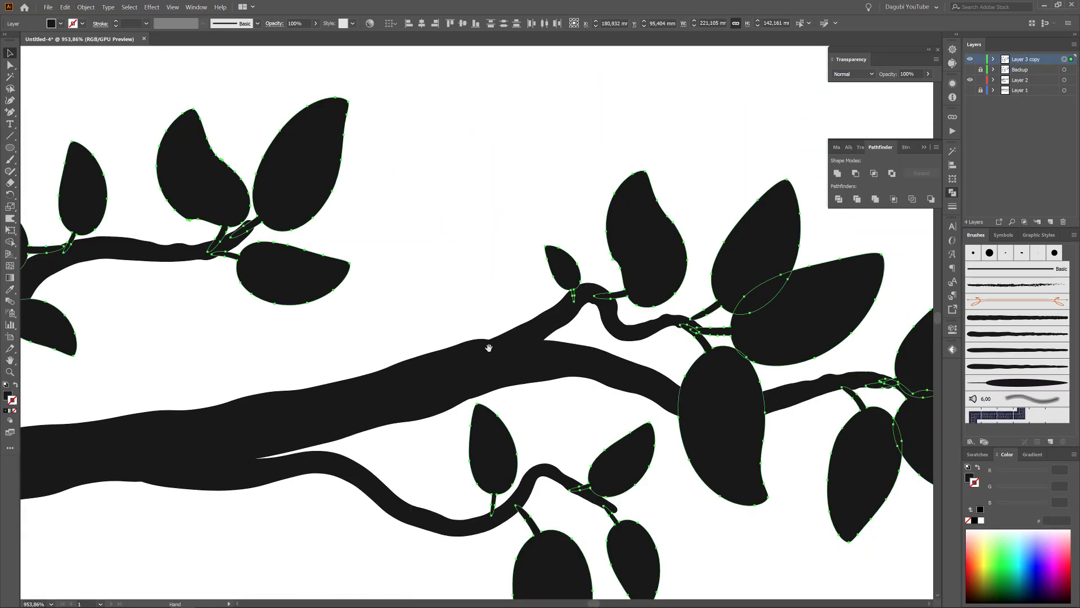
pyautogui.moveTo(664, 351)
pyautogui.mouseDown()
pyautogui.moveTo(449, 395)
pyautogui.moveTo(602, 231)
pyautogui.mouseUp()
pyautogui.click(924, 147)
pyautogui.click(921, 154)
pyautogui.hotkey('ctrl', '0')
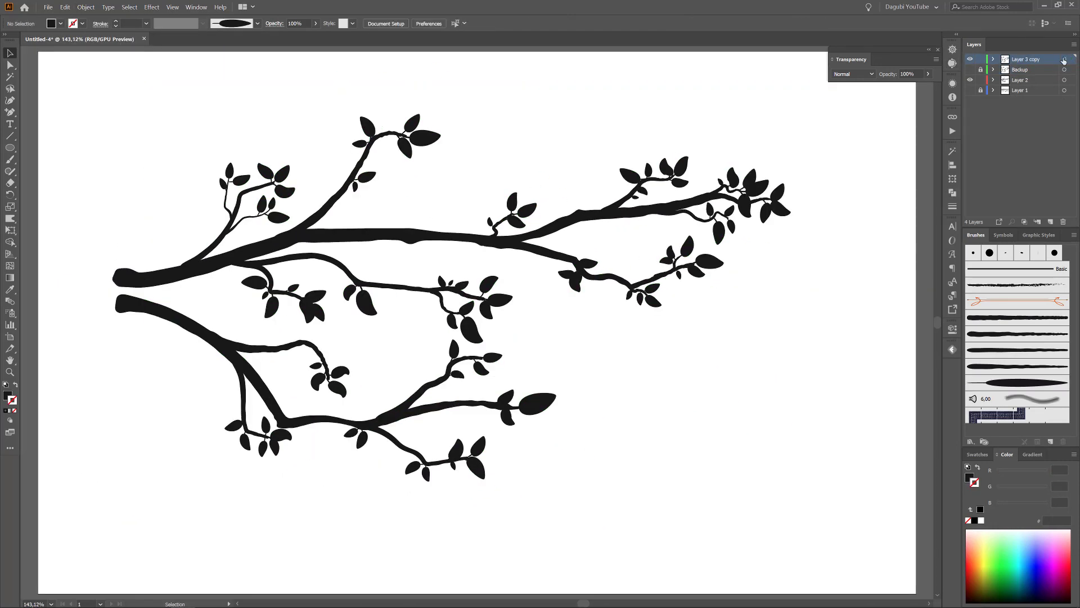
# With all leaves on Layer 3 copy selected, warp the leaves on the small twigs at the upper branch's left end.
pyautogui.click(1064, 59)
pyautogui.click(10, 218)
pyautogui.moveTo(216, 176); pyautogui.dragTo(329, 221)
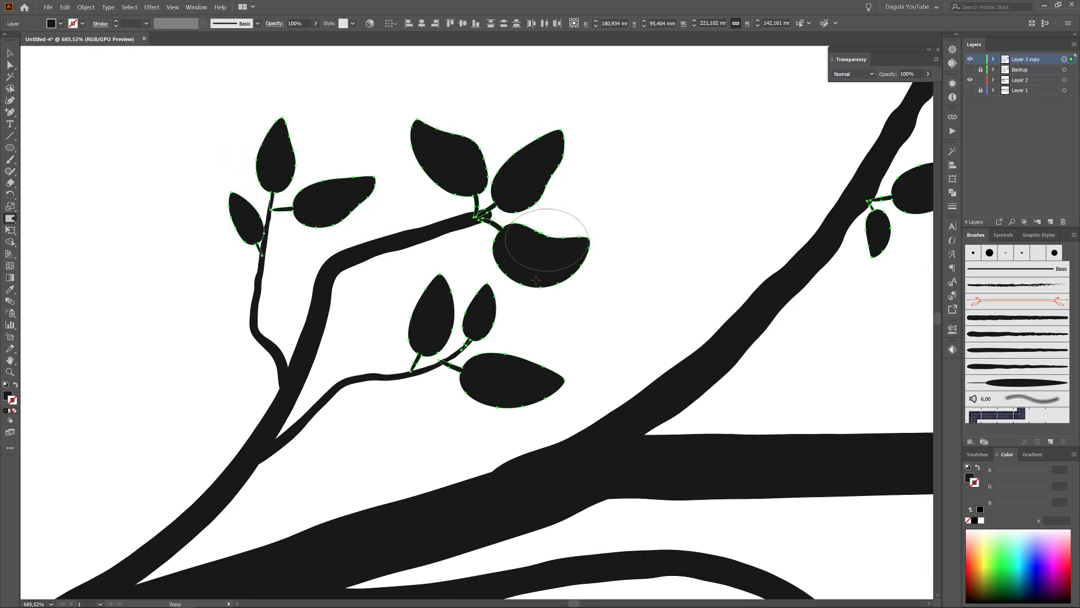
pyautogui.moveTo(680, 212)
pyautogui.mouseDown()
pyautogui.moveTo(410, 352)
pyautogui.moveTo(357, 497)
pyautogui.mouseUp()
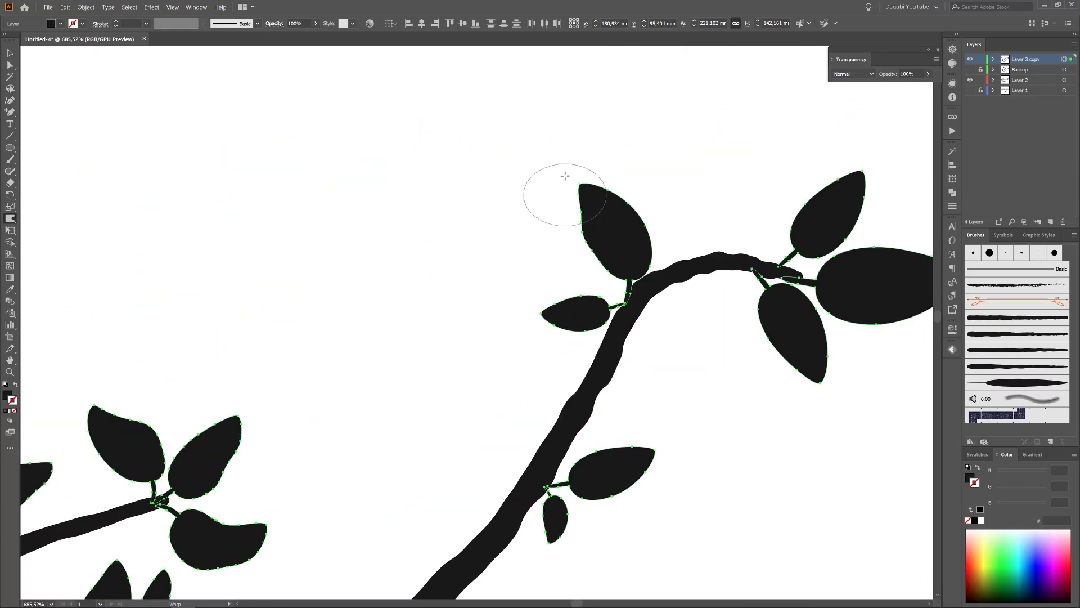
# Warp the leaves along the tall side branch rising from the upper branch's left half into more irregular, pointed shapes.
pyautogui.moveTo(657, 229); pyautogui.dragTo(665, 225)
pyautogui.moveTo(831, 296); pyautogui.dragTo(498, 338)
pyautogui.moveTo(602, 351)
pyautogui.mouseDown()
pyautogui.moveTo(642, 371)
pyautogui.moveTo(591, 367)
pyautogui.mouseUp()
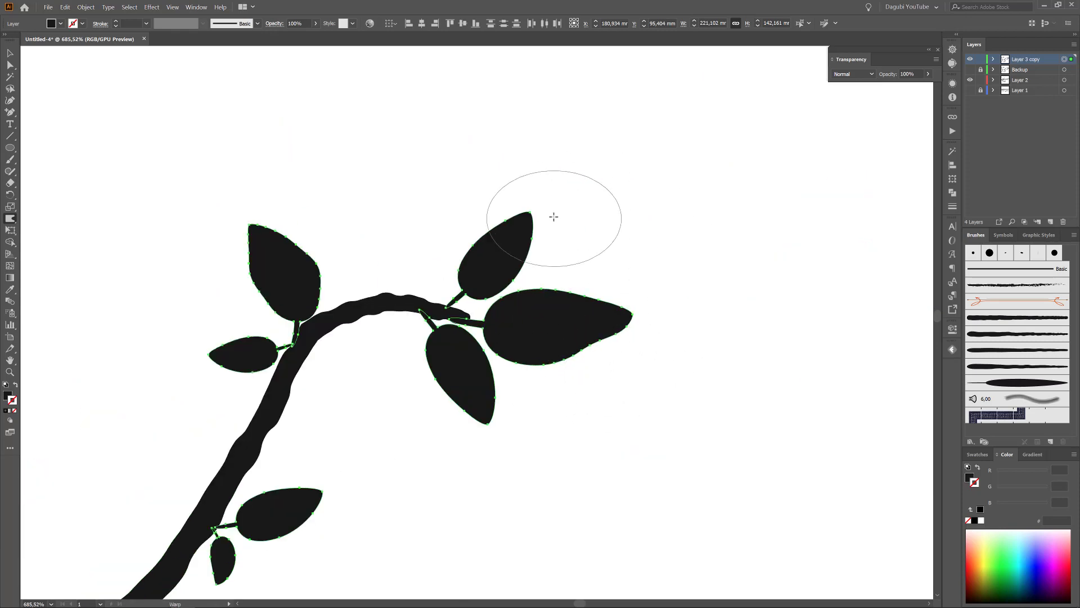
pyautogui.moveTo(552, 218); pyautogui.dragTo(529, 214)
pyautogui.moveTo(438, 418); pyautogui.dragTo(444, 409)
pyautogui.moveTo(298, 556); pyautogui.dragTo(482, 328)
pyautogui.moveTo(512, 543); pyautogui.dragTo(639, 275)
# Warp the leaves on the side branch hanging below the upper branch's left half.
pyautogui.scroll(-5, 664, 270)
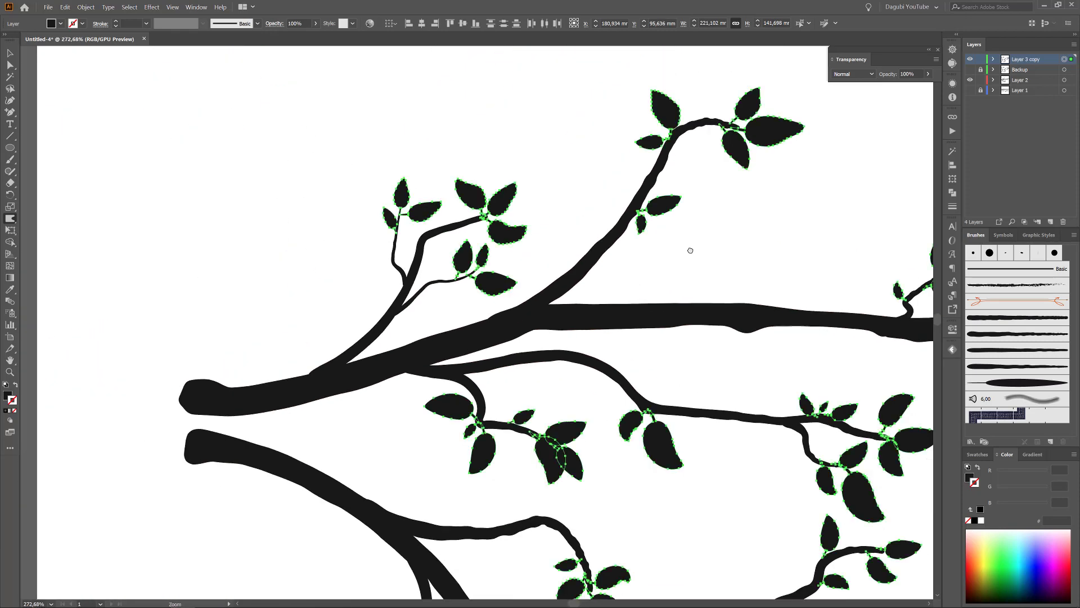
pyautogui.moveTo(690, 251); pyautogui.dragTo(383, 215)
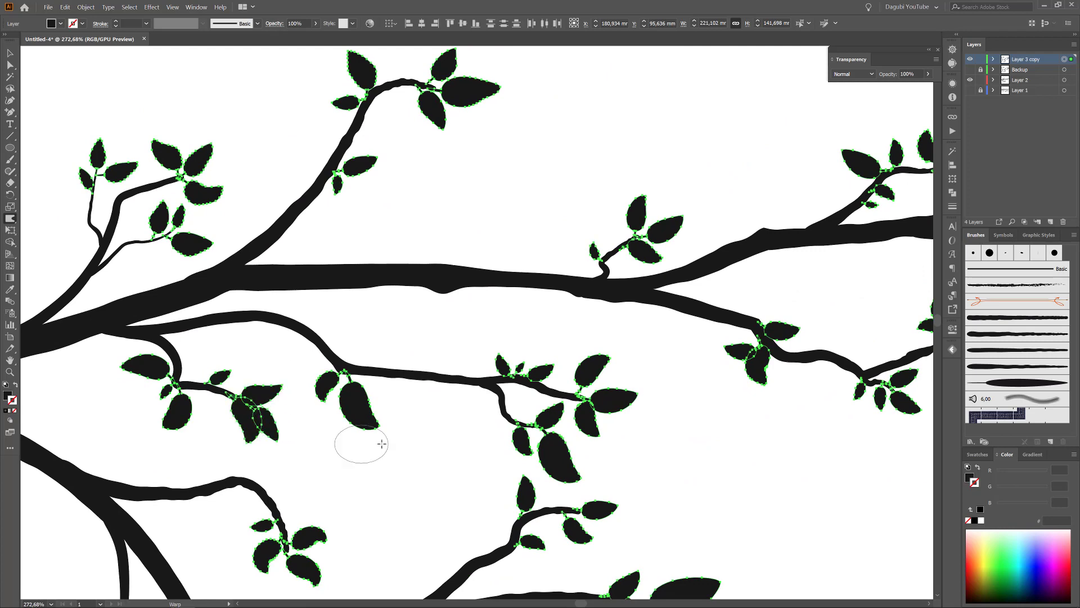
pyautogui.moveTo(625, 415); pyautogui.dragTo(495, 281)
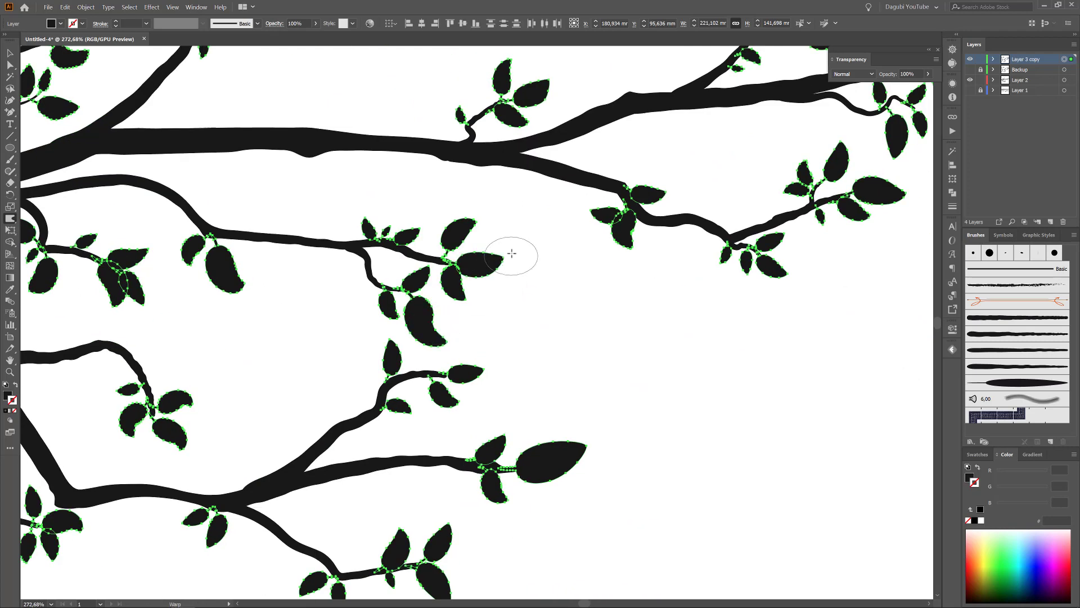
pyautogui.moveTo(685, 178); pyautogui.dragTo(415, 321)
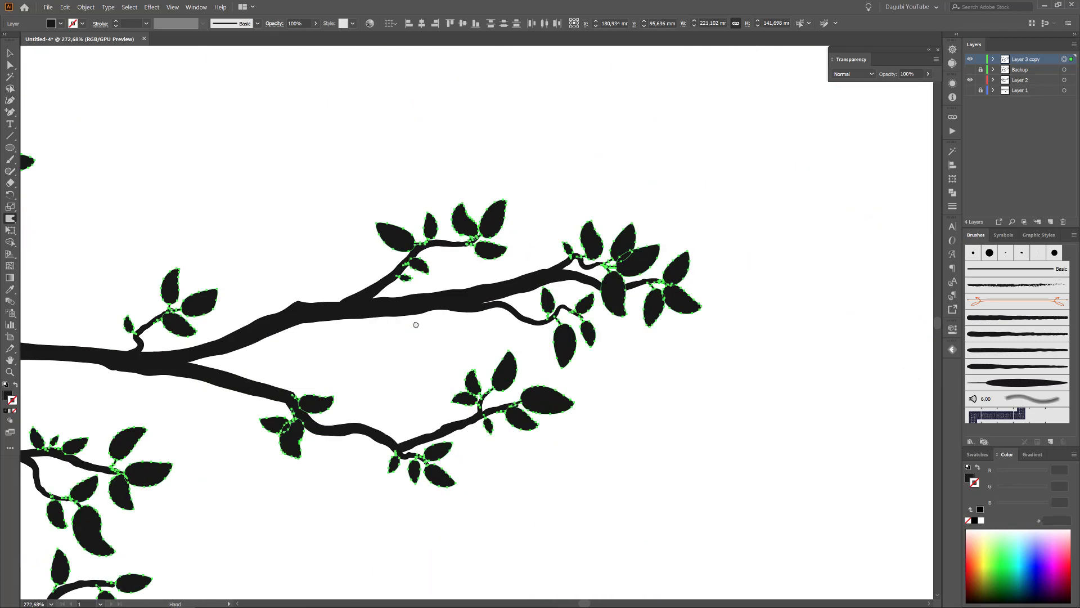
# Hide the selection edges and warp the leaves around the twigs at the upper branch's right end.
pyautogui.click(173, 7)
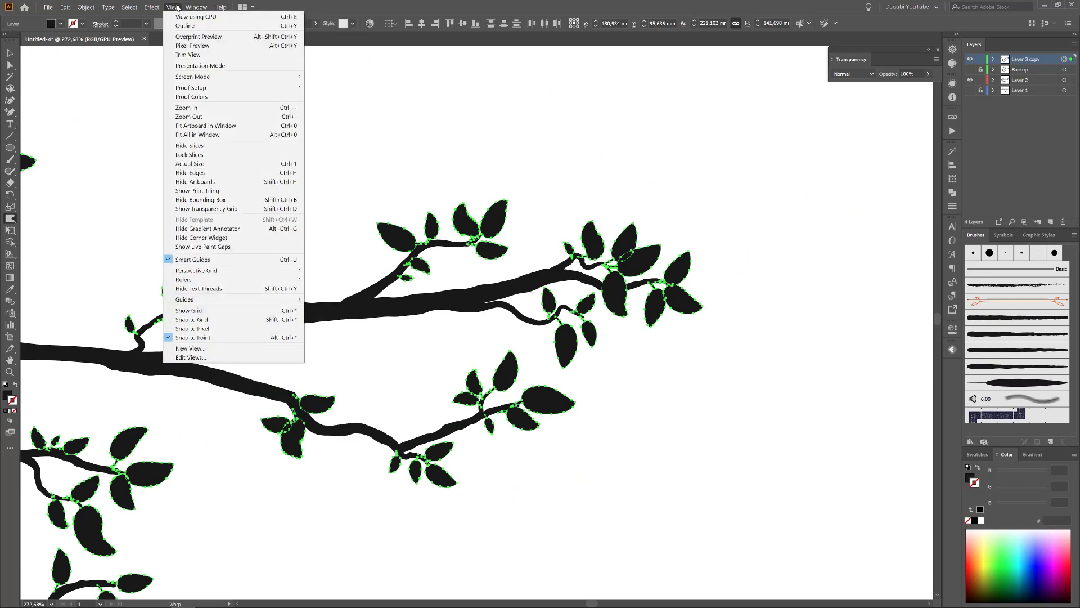
pyautogui.click(191, 173)
pyautogui.scroll(3, 525, 265)
pyautogui.moveTo(793, 239); pyautogui.dragTo(727, 257)
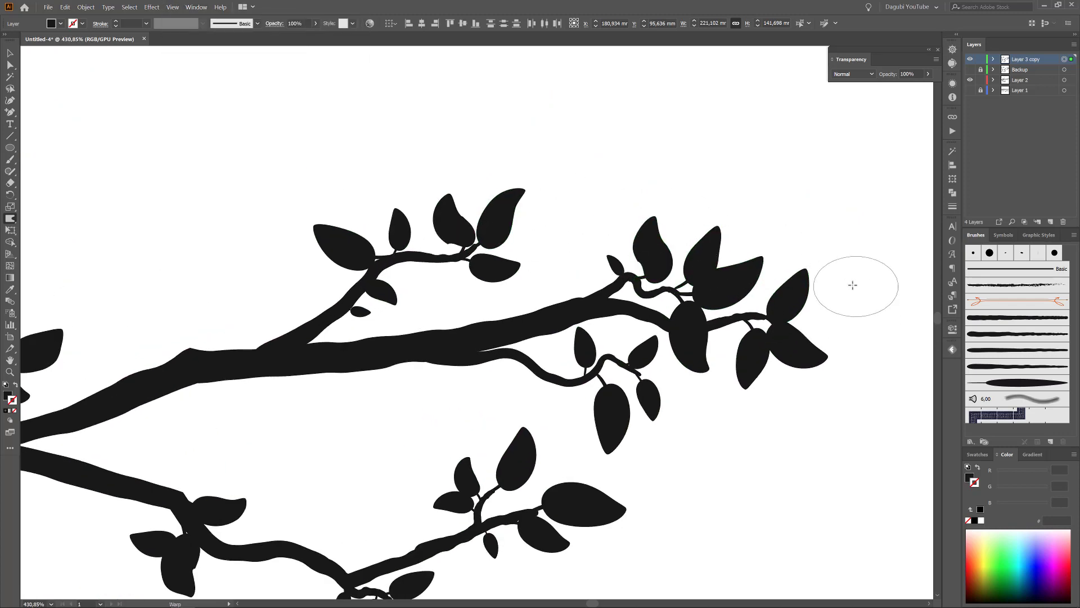
pyautogui.moveTo(851, 285); pyautogui.dragTo(830, 310)
pyautogui.moveTo(820, 400); pyautogui.dragTo(809, 377)
pyautogui.moveTo(725, 403); pyautogui.dragTo(682, 397)
pyautogui.moveTo(616, 451)
pyautogui.mouseDown()
pyautogui.moveTo(605, 443)
pyautogui.moveTo(610, 506)
pyautogui.mouseUp()
# Warp the leaves on the upper branch's lower-right side branch into curved, pointed shapes.
pyautogui.moveTo(502, 453); pyautogui.dragTo(463, 447)
pyautogui.moveTo(432, 506)
pyautogui.mouseDown()
pyautogui.moveTo(414, 509)
pyautogui.moveTo(497, 228)
pyautogui.mouseUp()
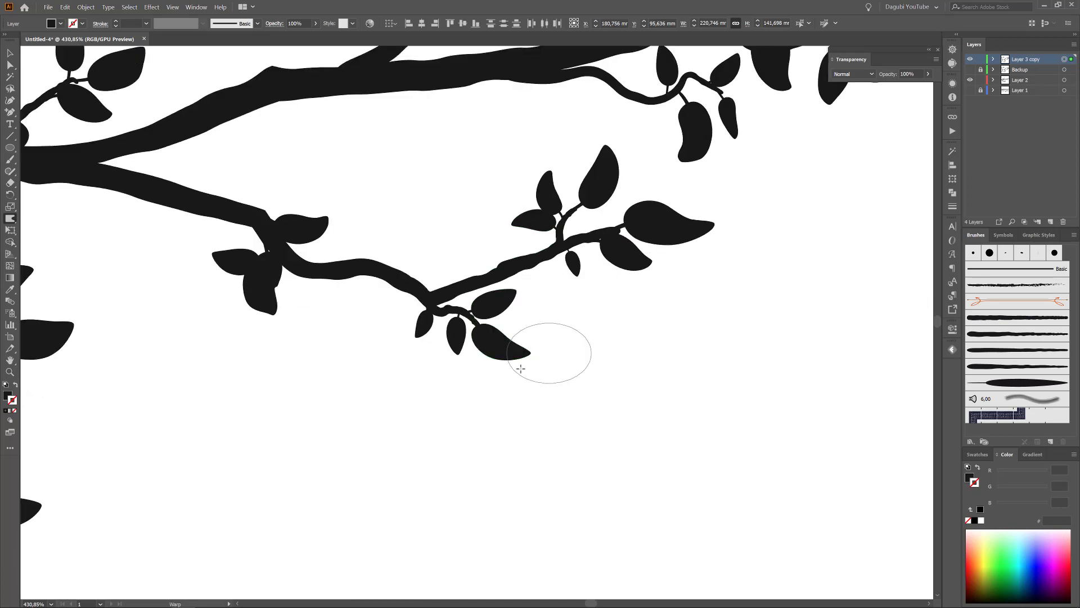
pyautogui.moveTo(257, 333); pyautogui.dragTo(244, 301)
# Warp the leaves clustered at the right end of the side branch hanging below the upper branch.
pyautogui.moveTo(350, 214)
pyautogui.mouseDown()
pyautogui.moveTo(324, 201)
pyautogui.moveTo(758, 180)
pyautogui.mouseUp()
pyautogui.moveTo(451, 279); pyautogui.dragTo(453, 272)
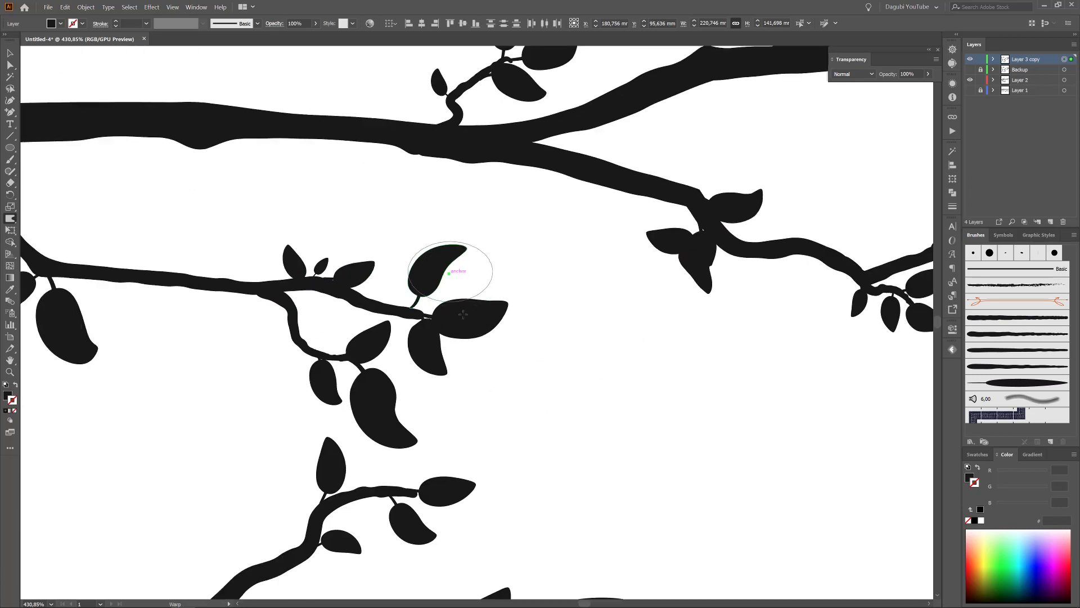
pyautogui.moveTo(414, 394); pyautogui.dragTo(406, 396)
pyautogui.moveTo(424, 444); pyautogui.dragTo(417, 437)
# Warp the leaves on the three right-hand side branches of the lower branch, including its large end leaf.
pyautogui.moveTo(308, 485); pyautogui.dragTo(315, 473)
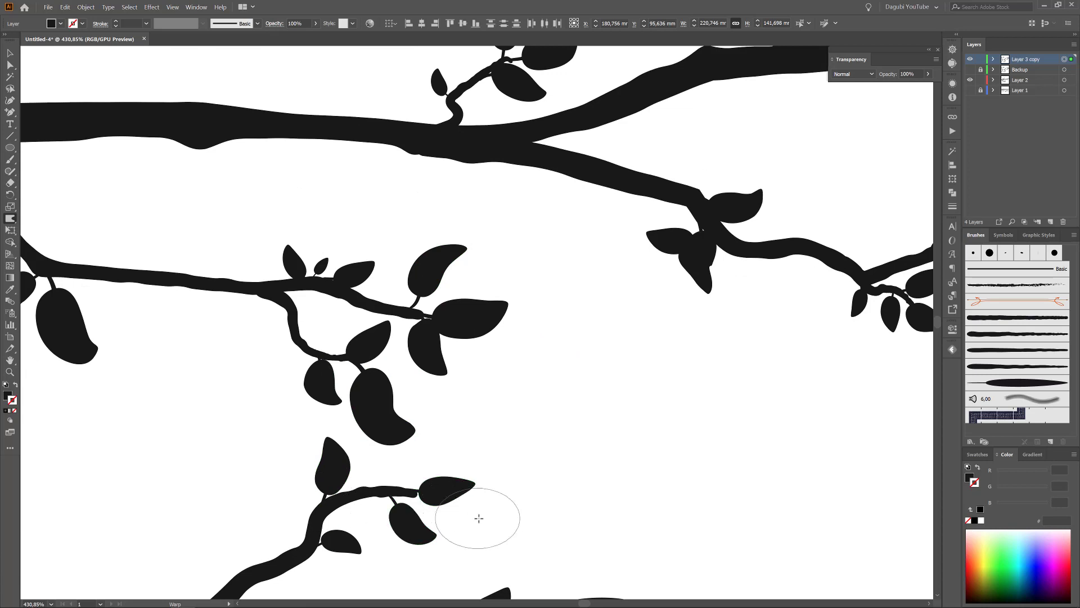
pyautogui.moveTo(479, 517); pyautogui.dragTo(587, 269)
pyautogui.moveTo(756, 423); pyautogui.dragTo(743, 407)
pyautogui.moveTo(528, 477); pyautogui.dragTo(437, 204)
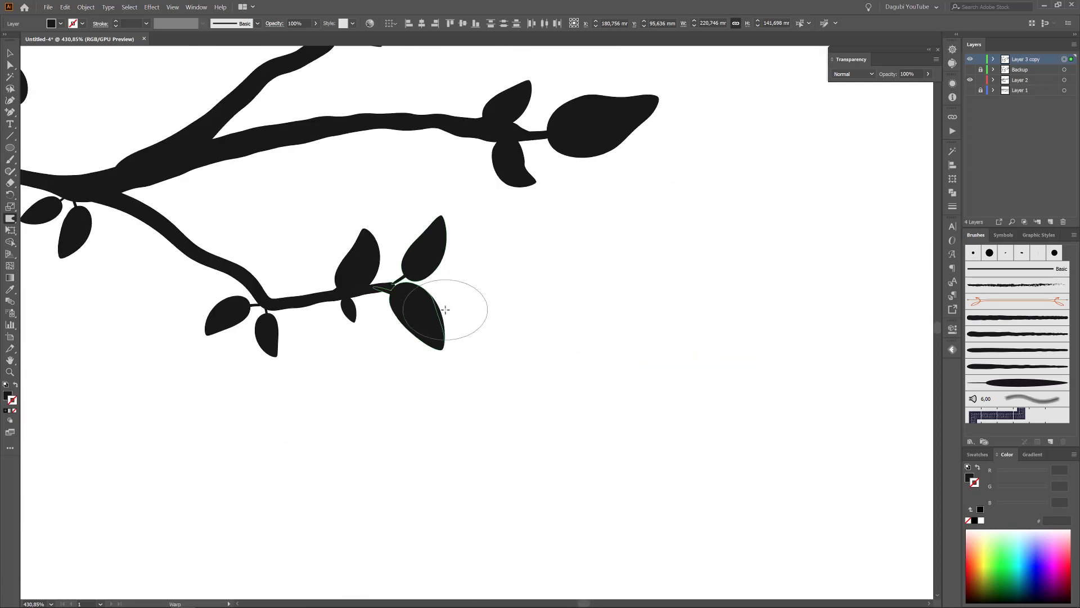
pyautogui.moveTo(444, 309); pyautogui.dragTo(437, 304)
pyautogui.moveTo(249, 354); pyautogui.dragTo(255, 349)
pyautogui.moveTo(186, 343); pyautogui.dragTo(191, 336)
# Warp the leaves on the lower branch's middle and left twigs into irregular, curved shapes.
pyautogui.moveTo(192, 337); pyautogui.dragTo(534, 380)
pyautogui.moveTo(442, 300); pyautogui.dragTo(431, 294)
pyautogui.moveTo(219, 286); pyautogui.dragTo(227, 292)
pyautogui.moveTo(159, 332)
pyautogui.mouseDown()
pyautogui.moveTo(165, 325)
pyautogui.moveTo(116, 333)
pyautogui.mouseUp()
pyautogui.moveTo(24, 294); pyautogui.dragTo(224, 360)
pyautogui.moveTo(204, 288); pyautogui.dragTo(209, 276)
pyautogui.moveTo(549, 230); pyautogui.dragTo(542, 227)
pyautogui.moveTo(492, 191); pyautogui.dragTo(496, 194)
# Sharpen and bend the leaf tips between the two branches' left halves with the Warp tool.
pyautogui.moveTo(565, 121); pyautogui.dragTo(656, 318)
pyautogui.moveTo(659, 304)
pyautogui.mouseDown()
pyautogui.moveTo(610, 273)
pyautogui.moveTo(654, 295)
pyautogui.mouseUp()
pyautogui.moveTo(650, 233); pyautogui.dragTo(612, 259)
pyautogui.moveTo(436, 138); pyautogui.dragTo(488, 202)
pyautogui.moveTo(415, 191); pyautogui.dragTo(410, 195)
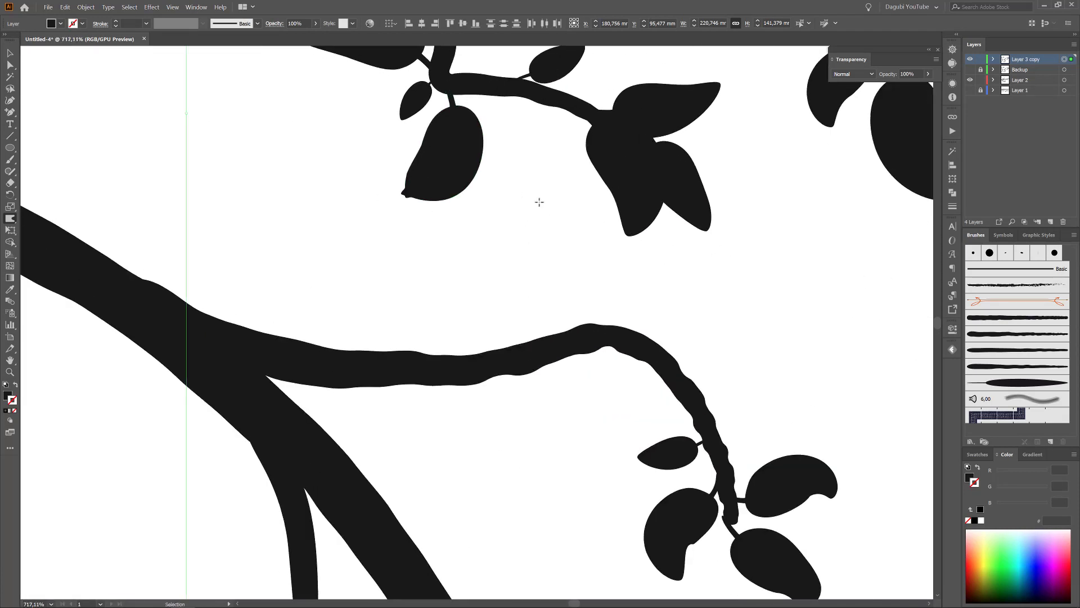
pyautogui.moveTo(627, 233); pyautogui.dragTo(622, 242)
pyautogui.moveTo(707, 226)
pyautogui.mouseDown()
pyautogui.moveTo(714, 237)
pyautogui.moveTo(312, 255)
pyautogui.mouseUp()
pyautogui.moveTo(568, 198); pyautogui.dragTo(580, 188)
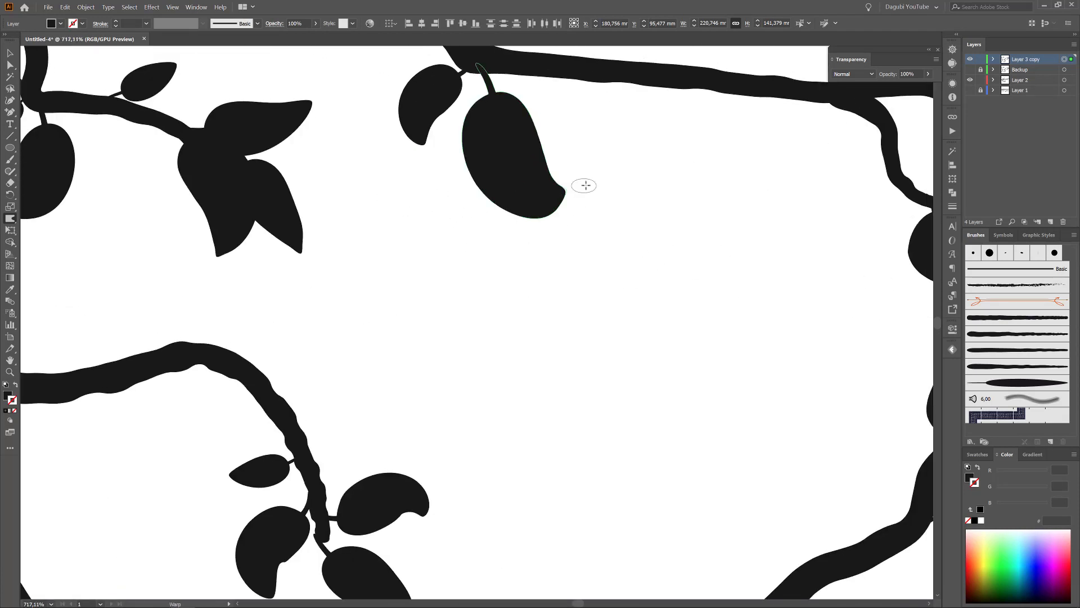
# Touch up the remaining leaf tips across both branches with the Warp tool.
pyautogui.moveTo(429, 518); pyautogui.dragTo(477, 298)
pyautogui.moveTo(599, 313); pyautogui.dragTo(514, 368)
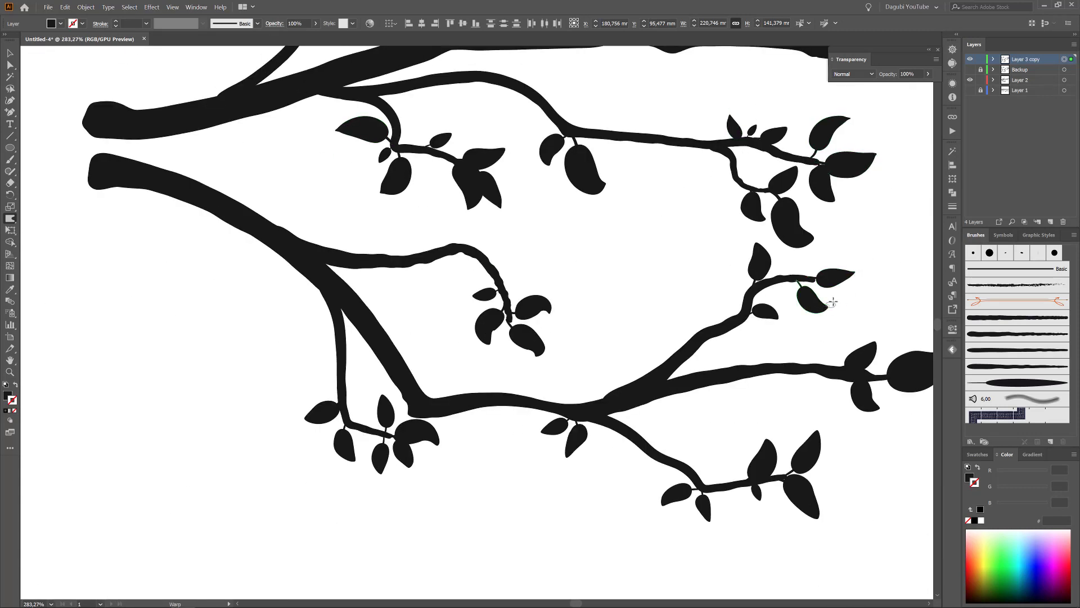
pyautogui.moveTo(782, 327); pyautogui.dragTo(326, 434)
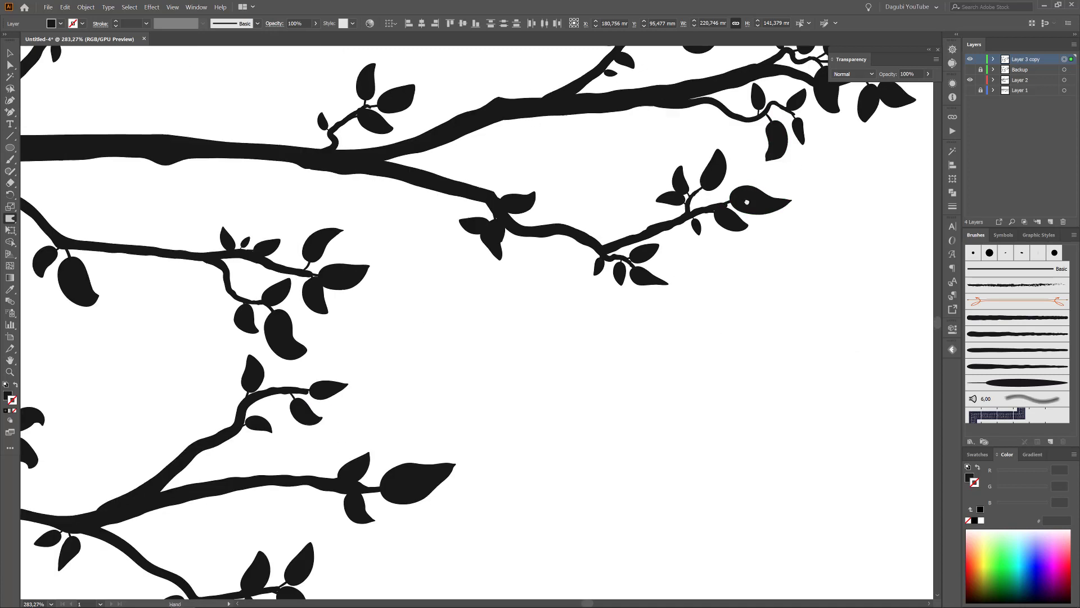
pyautogui.moveTo(743, 202); pyautogui.dragTo(481, 310)
pyautogui.moveTo(722, 316)
pyautogui.mouseDown()
pyautogui.moveTo(654, 168)
pyautogui.moveTo(656, 179)
pyautogui.mouseUp()
pyautogui.hotkey('ctrl', '0')
# Add a new layer, lock Layer 3 copy, and draw a black upright ellipse about 8 × 10.8 mm above the upper branch.
pyautogui.click(1051, 222)
pyautogui.click(981, 69)
pyautogui.click(10, 147)
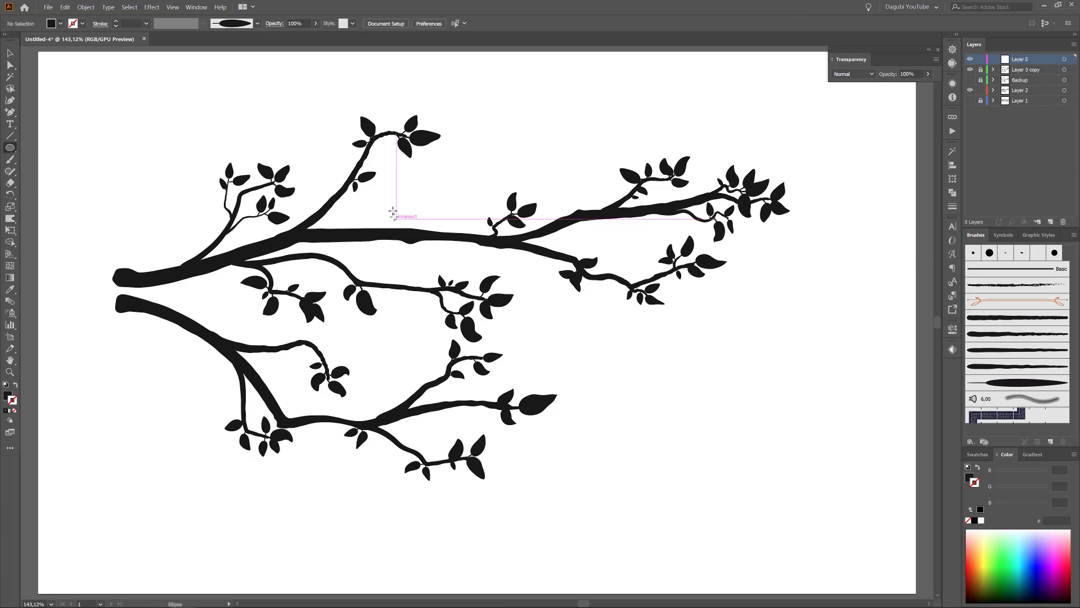
pyautogui.moveTo(424, 192); pyautogui.dragTo(444, 220)
pyautogui.moveTo(424, 207); pyautogui.dragTo(501, 280)
pyautogui.moveTo(502, 202)
pyautogui.mouseDown()
pyautogui.moveTo(544, 297)
pyautogui.moveTo(506, 302)
pyautogui.mouseUp()
# Warp the ellipse into a bird body with a rounded head, a beak facing left, and the start of a tail.
pyautogui.click(12, 220)
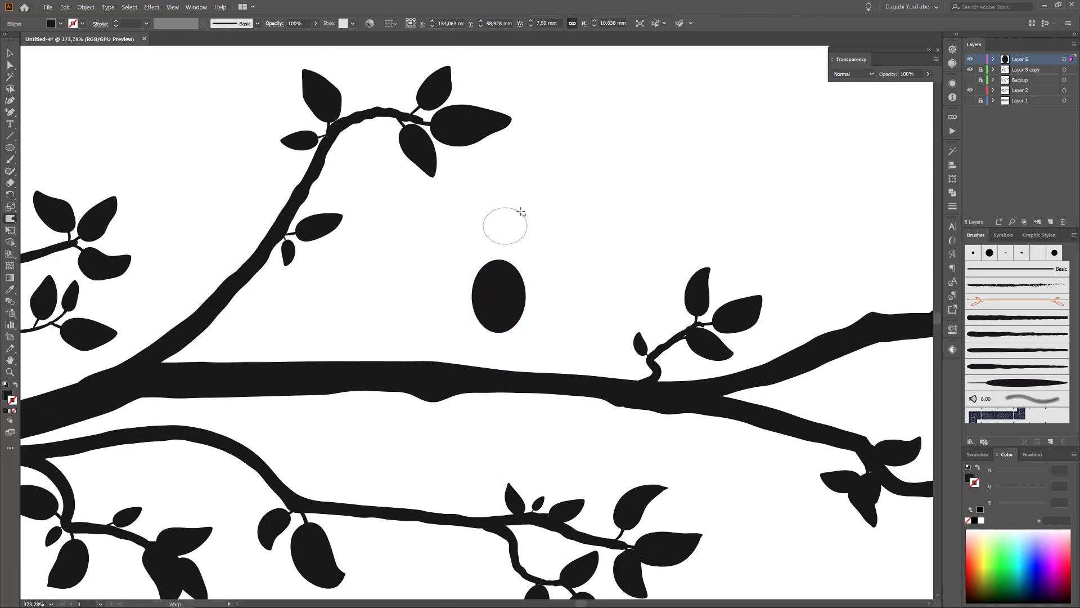
pyautogui.moveTo(497, 261); pyautogui.dragTo(493, 233)
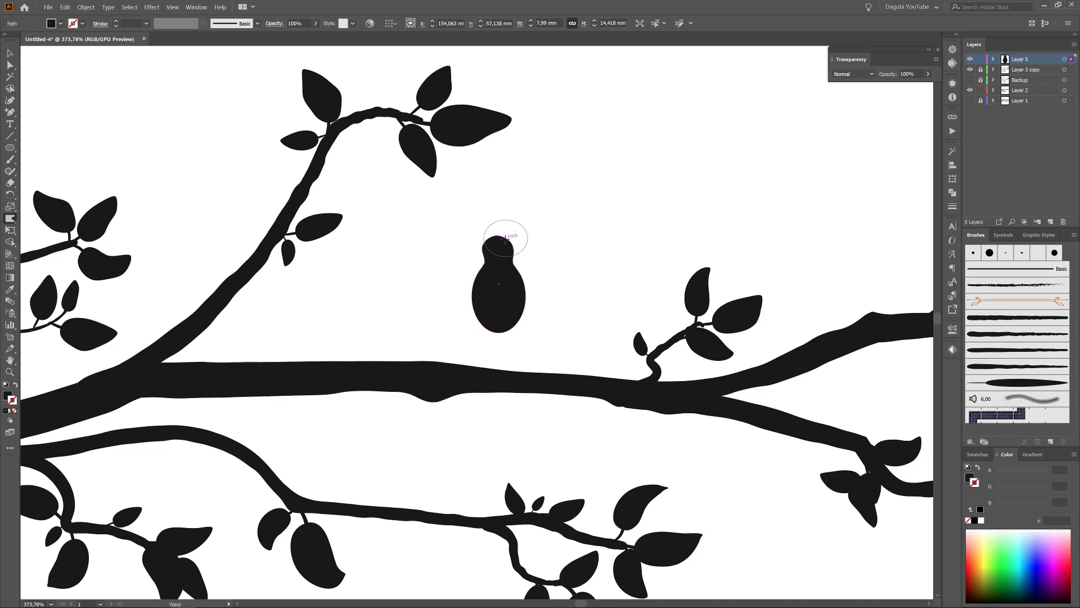
pyautogui.scroll(4, 483, 243)
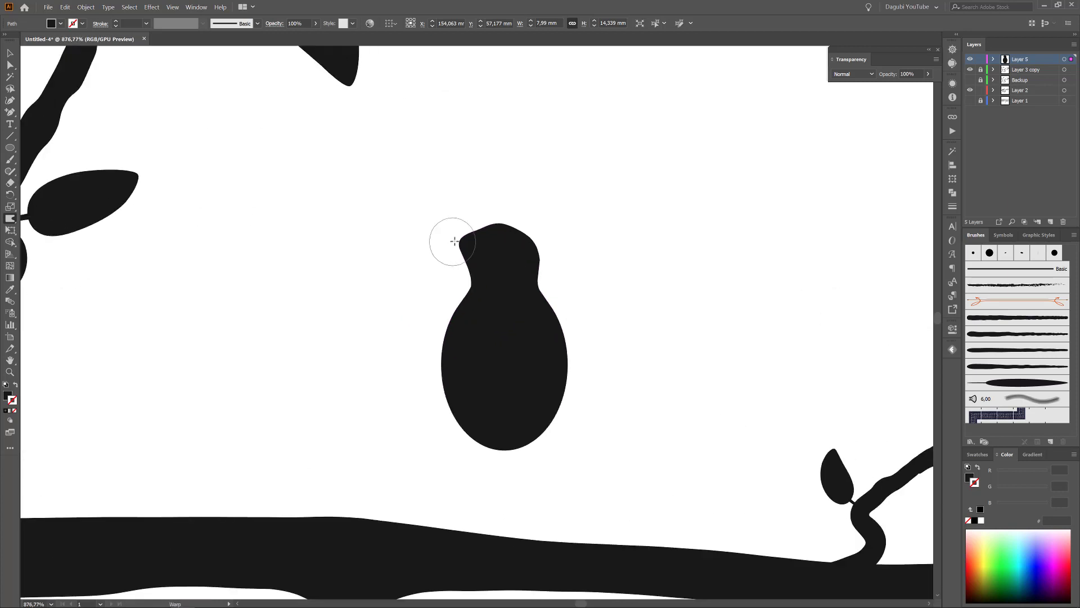
pyautogui.scroll(-3, 495, 269)
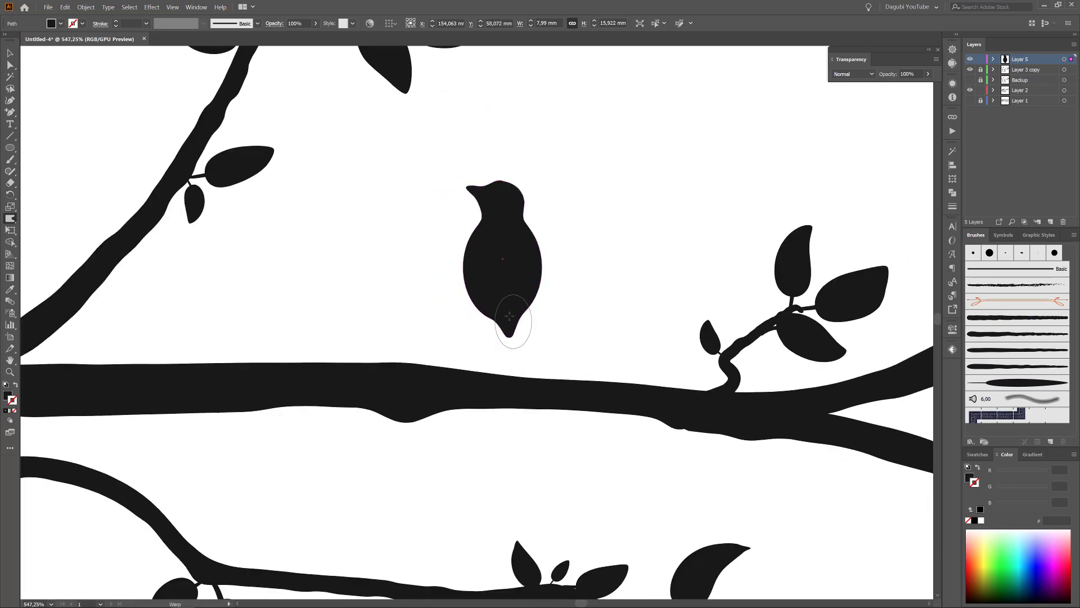
# Lengthen and shape the bird's tail with the Warp tool and seat the bird on the upper branch.
pyautogui.moveTo(509, 316); pyautogui.dragTo(508, 366)
pyautogui.scroll(-2, 508, 366)
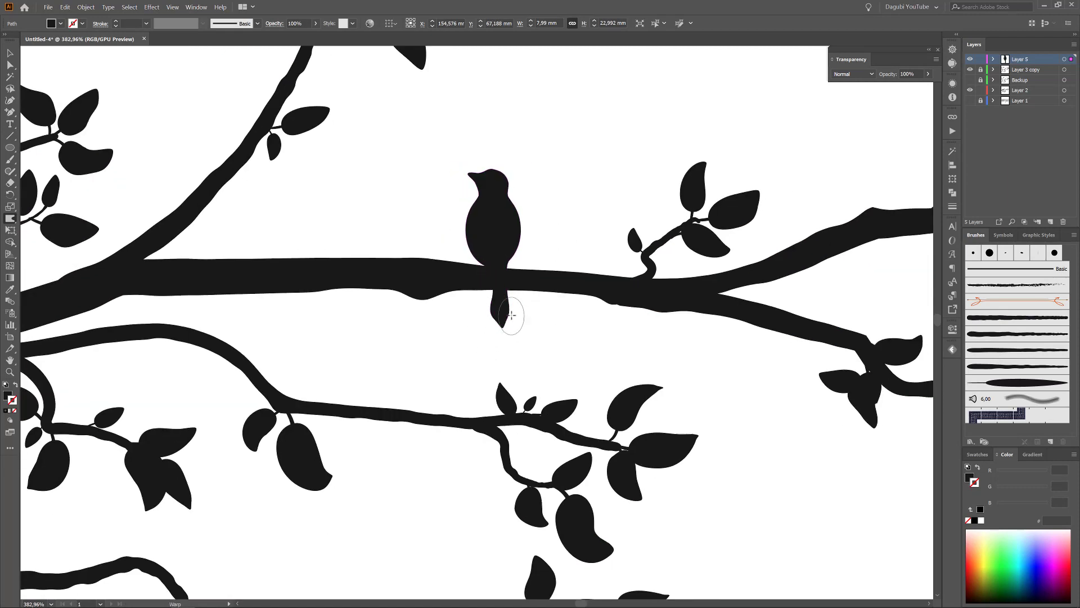
pyautogui.moveTo(512, 248); pyautogui.dragTo(512, 253)
pyautogui.moveTo(362, 183); pyautogui.dragTo(404, 149)
pyautogui.moveTo(505, 311); pyautogui.dragTo(512, 327)
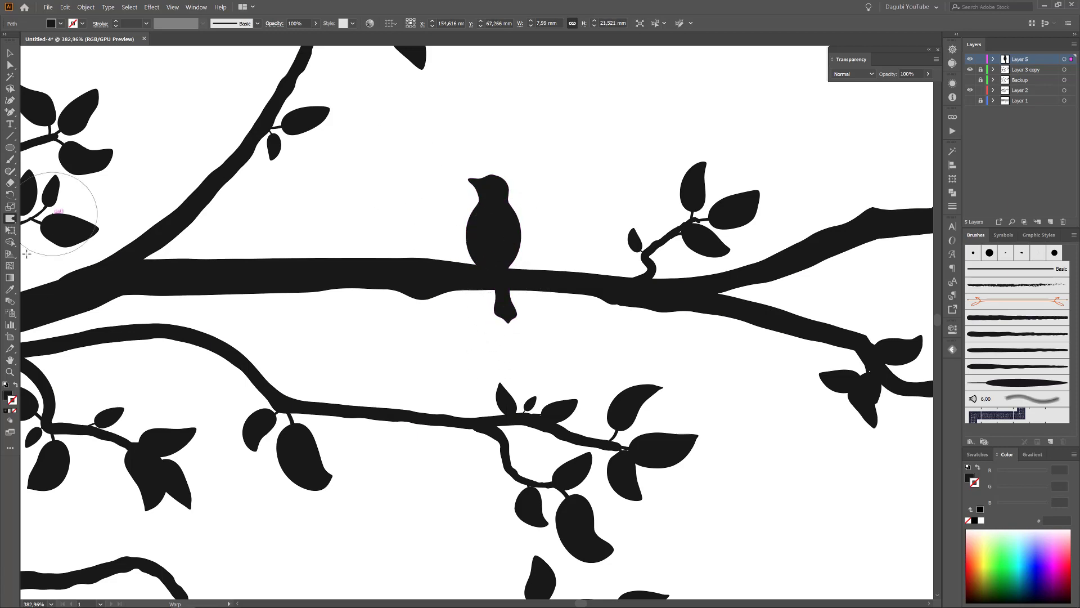
# Duplicate the bird to the left along the upper branch.
pyautogui.press('e')
pyautogui.keyDown('ctrl'); pyautogui.click(575, 175); pyautogui.keyUp('ctrl')
pyautogui.moveTo(585, 179); pyautogui.dragTo(586, 230)
pyautogui.click(9, 55)
pyautogui.moveTo(504, 274); pyautogui.dragTo(431, 277)
# Tilt the copied bird to the left and shift it right along the branch, closer to the first bird.
pyautogui.click(10, 230)
pyautogui.moveTo(423, 336); pyautogui.dragTo(454, 333)
pyautogui.moveTo(434, 264); pyautogui.dragTo(481, 320)
pyautogui.click(10, 218)
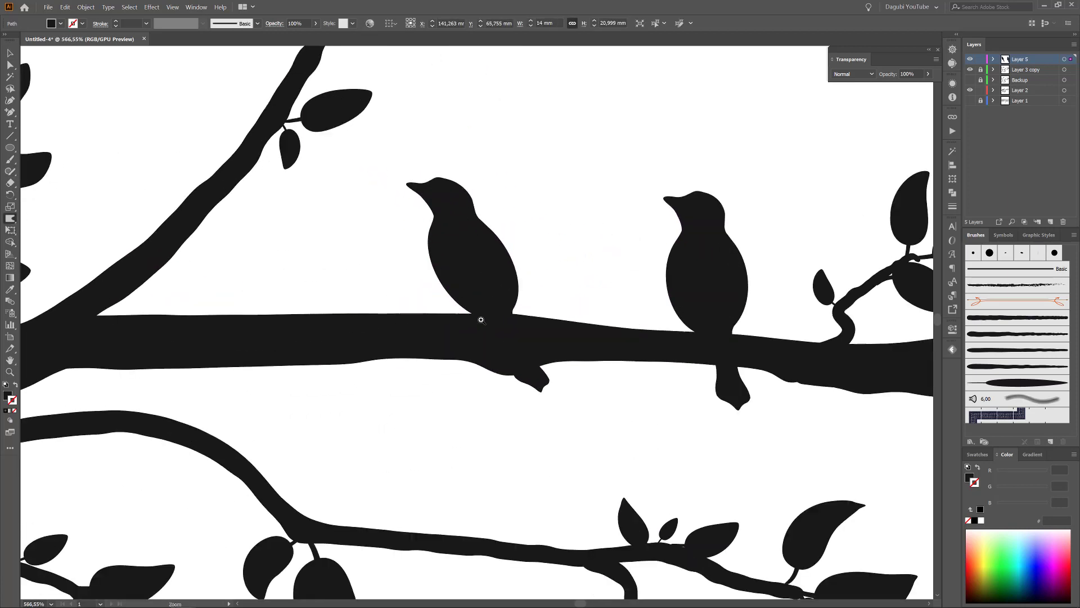
pyautogui.moveTo(498, 274); pyautogui.dragTo(528, 274)
pyautogui.moveTo(533, 267); pyautogui.dragTo(545, 269)
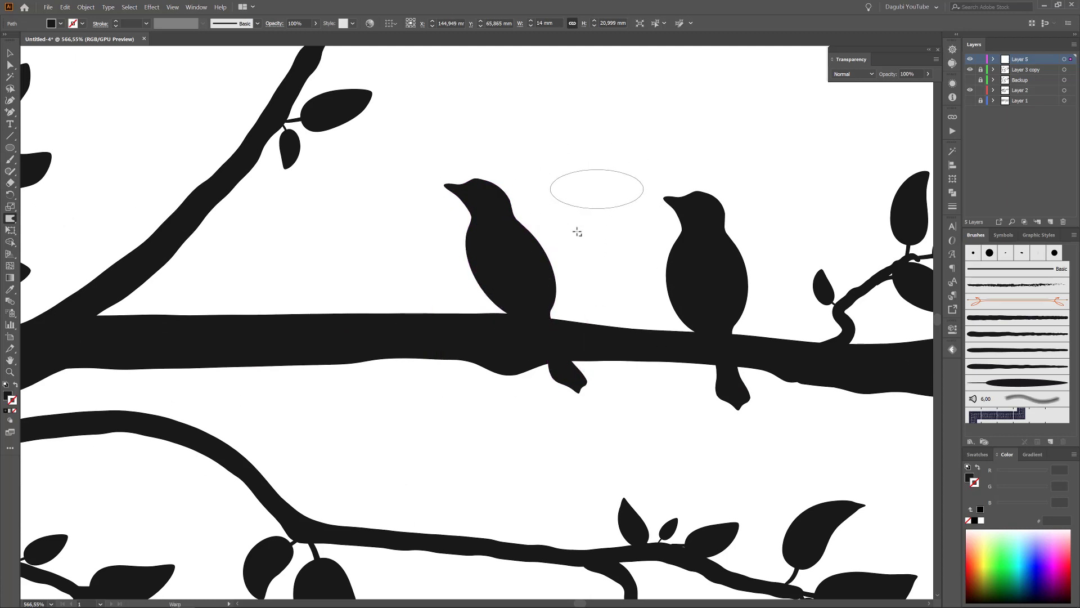
# Warp the left bird's beak and tail with the Warp tool, and shift the bird right, closer to the other bird.
pyautogui.moveTo(434, 185); pyautogui.dragTo(431, 193)
pyautogui.moveTo(568, 316)
pyautogui.mouseDown()
pyautogui.moveTo(587, 339)
pyautogui.moveTo(584, 364)
pyautogui.moveTo(554, 410)
pyautogui.moveTo(587, 364)
pyautogui.moveTo(592, 374)
pyautogui.moveTo(566, 308)
pyautogui.moveTo(548, 343)
pyautogui.mouseUp()
pyautogui.moveTo(562, 304)
pyautogui.mouseDown()
pyautogui.moveTo(577, 304)
pyautogui.moveTo(566, 333)
pyautogui.moveTo(586, 360)
pyautogui.mouseUp()
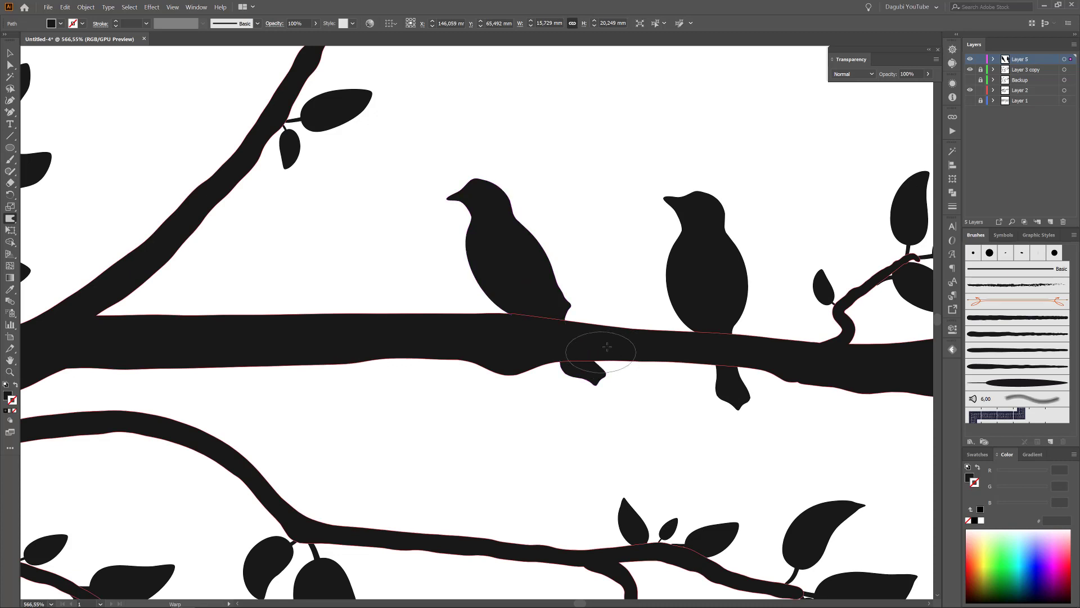
pyautogui.press('v')
pyautogui.moveTo(525, 296); pyautogui.dragTo(555, 295)
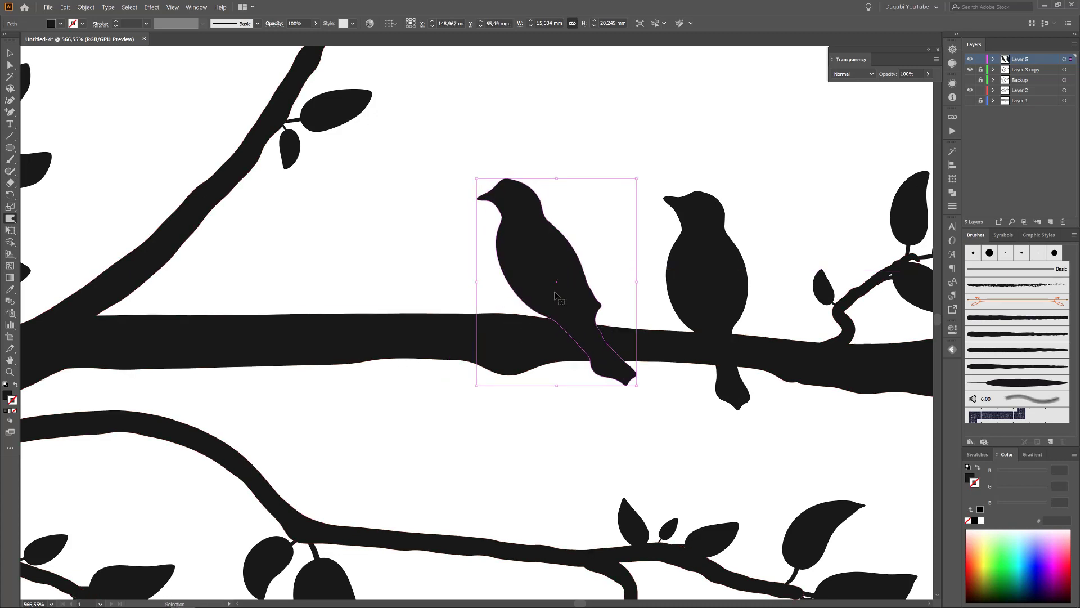
pyautogui.keyDown('ctrl'); pyautogui.click(402, 259); pyautogui.keyUp('ctrl')
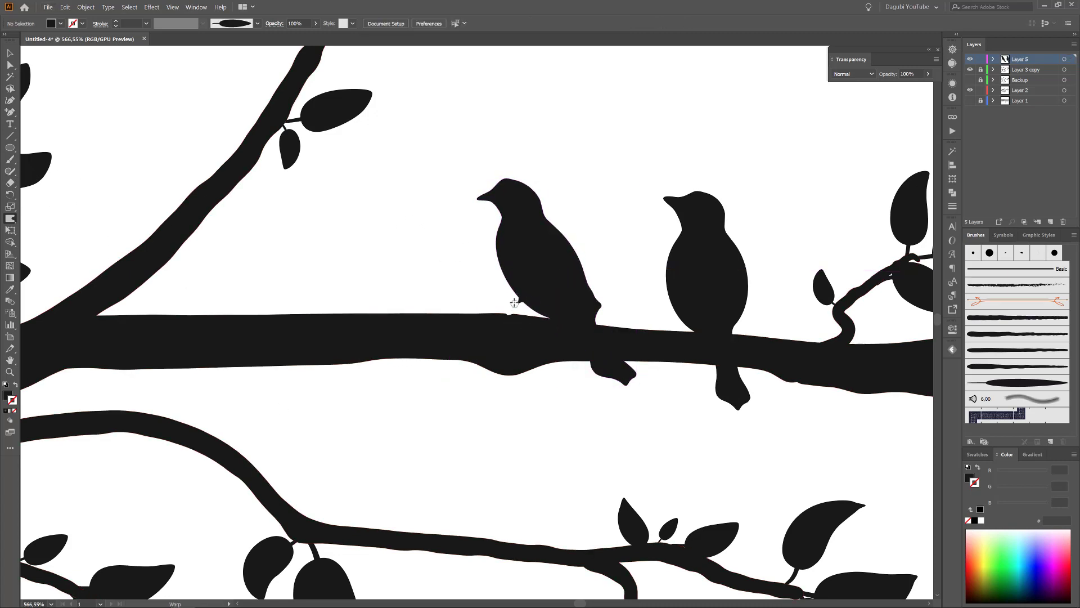
# Undo the last warp and pull a new leg with a small foot from the left bird's belly down onto the branch.
pyautogui.click(65, 8)
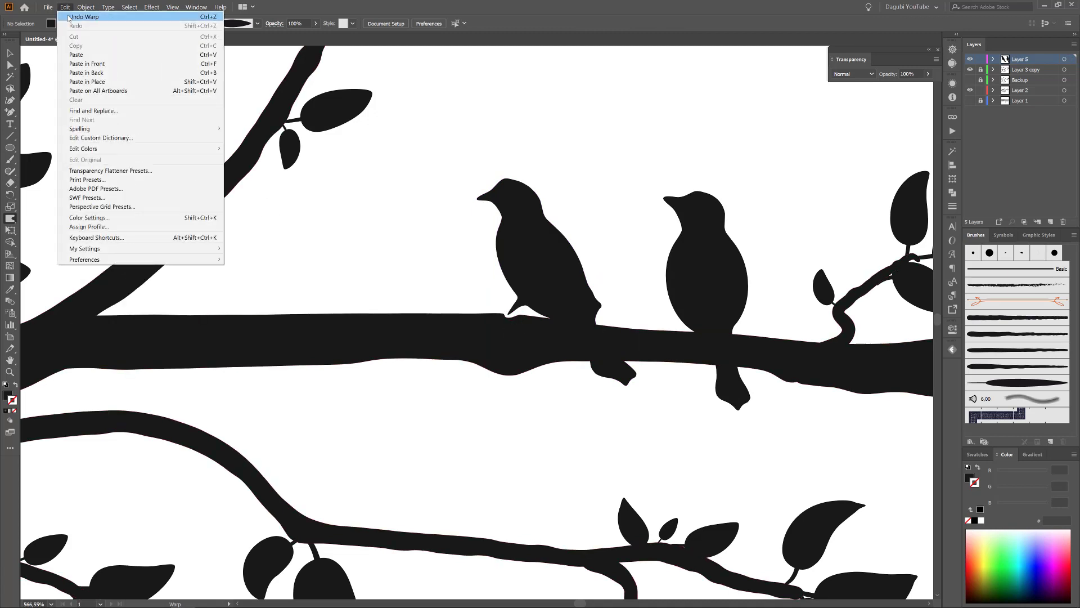
pyautogui.click(70, 18)
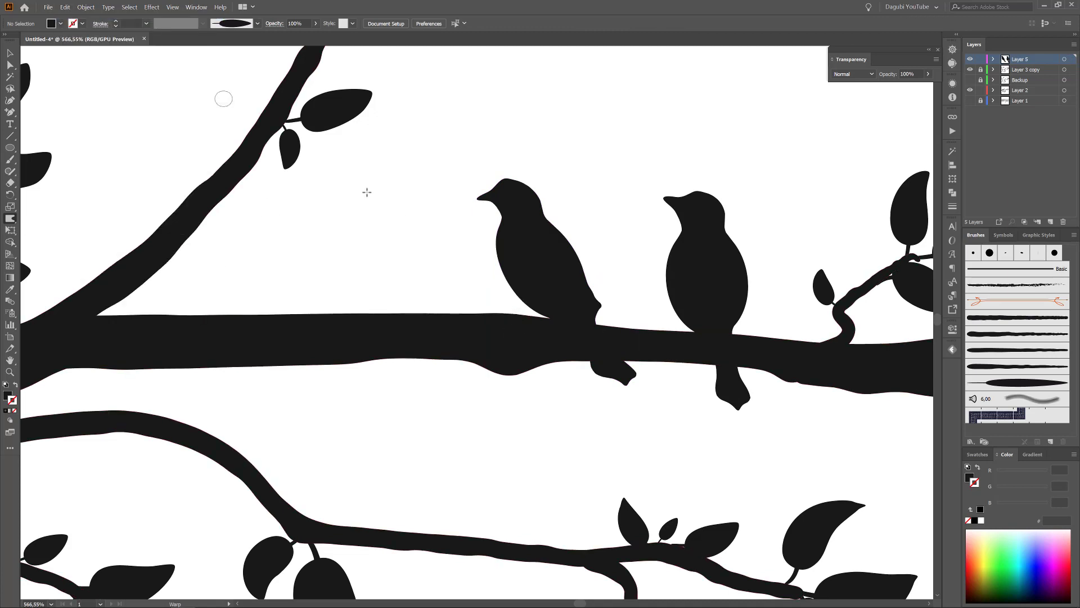
pyautogui.moveTo(513, 305); pyautogui.dragTo(515, 313)
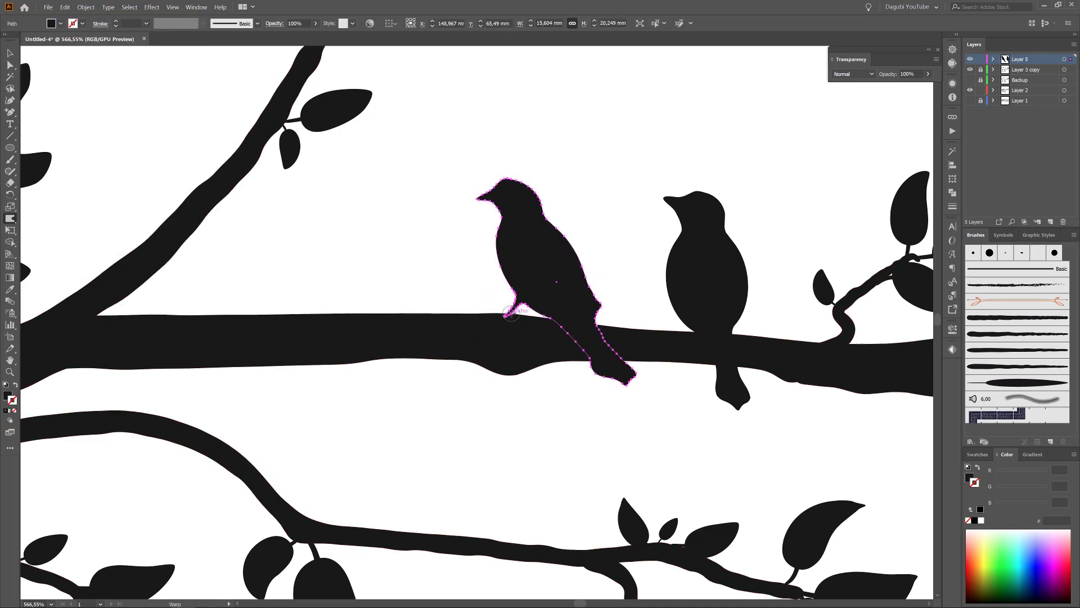
pyautogui.moveTo(635, 406); pyautogui.dragTo(671, 421)
pyautogui.moveTo(404, 169); pyautogui.dragTo(408, 237)
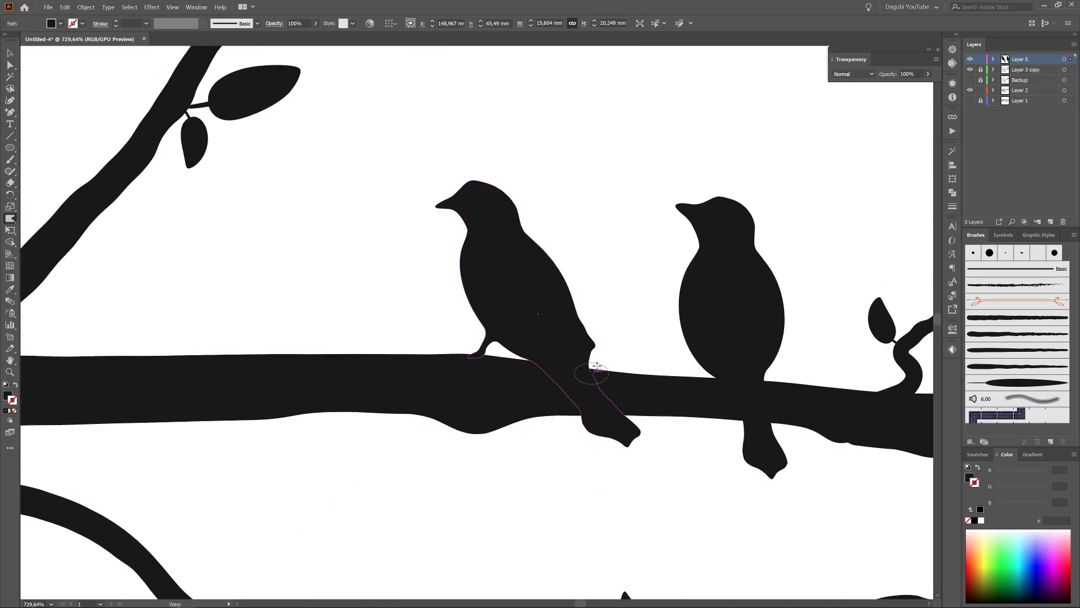
# Lasso and remove the uneven anchor points along the right edge of the left bird's tail, and lock Layer 2.
pyautogui.moveTo(600, 389)
pyautogui.mouseDown()
pyautogui.moveTo(616, 382)
pyautogui.moveTo(631, 397)
pyautogui.mouseUp()
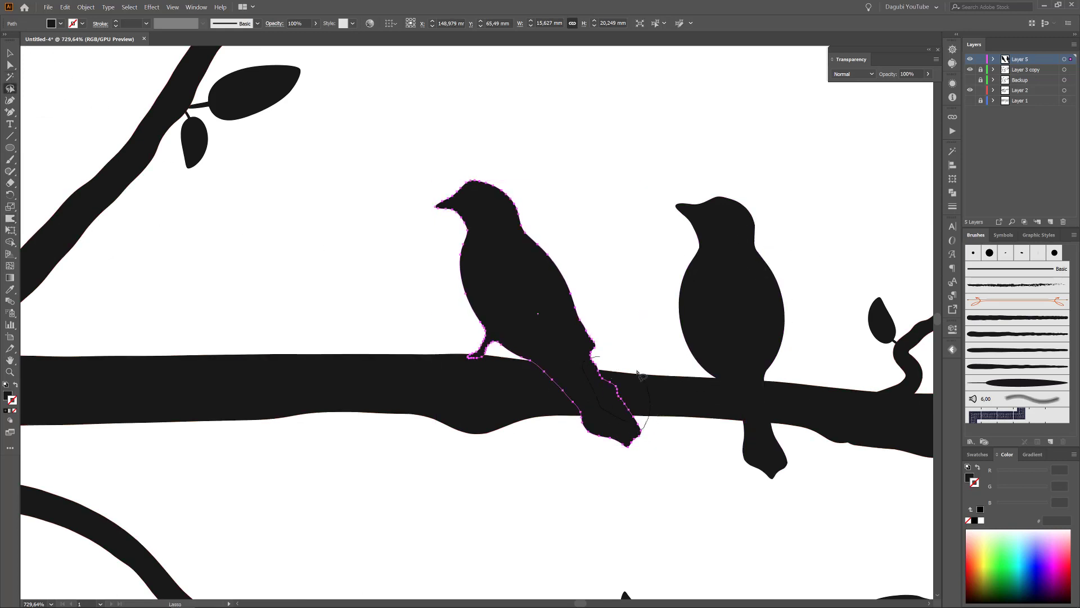
pyautogui.hotkey('ctrl', 'a')
pyautogui.click(981, 90)
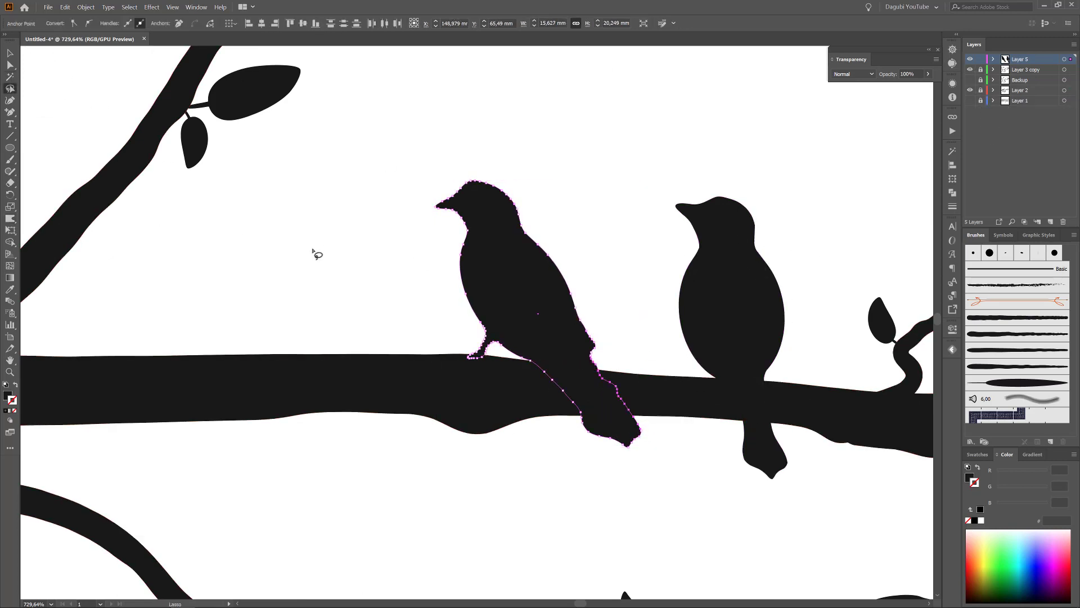
pyautogui.click(10, 218)
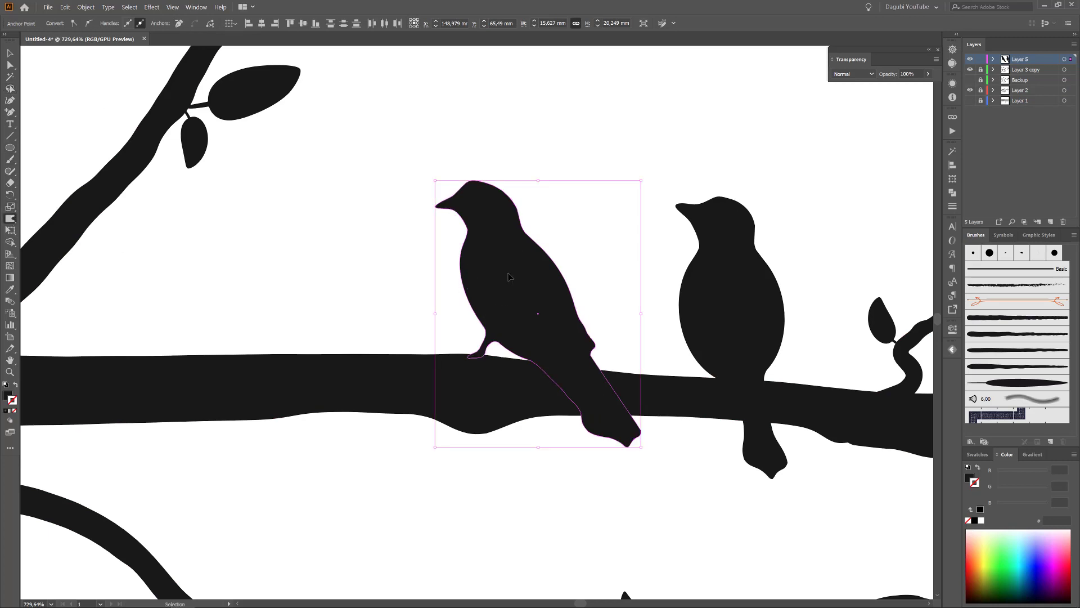
# Slim and straighten the underside of the left bird's tail with a larger Warp brush.
pyautogui.moveTo(543, 394)
pyautogui.mouseDown()
pyautogui.moveTo(559, 386)
pyautogui.moveTo(563, 397)
pyautogui.mouseUp()
pyautogui.moveTo(538, 439); pyautogui.dragTo(558, 406)
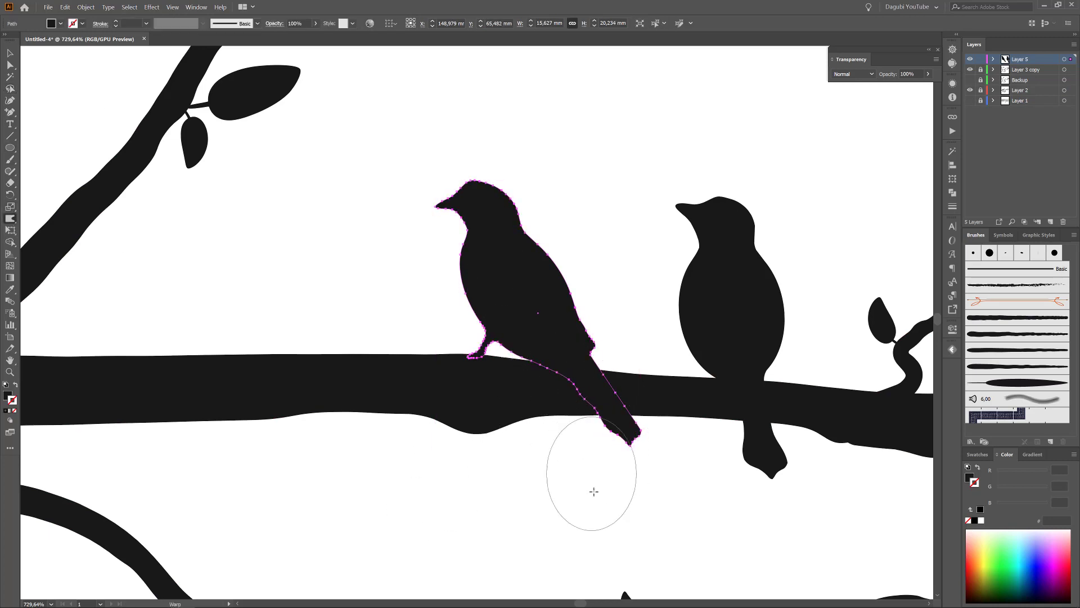
pyautogui.moveTo(593, 490)
pyautogui.mouseDown()
pyautogui.moveTo(593, 458)
pyautogui.moveTo(623, 468)
pyautogui.mouseUp()
pyautogui.moveTo(566, 406); pyautogui.dragTo(555, 393)
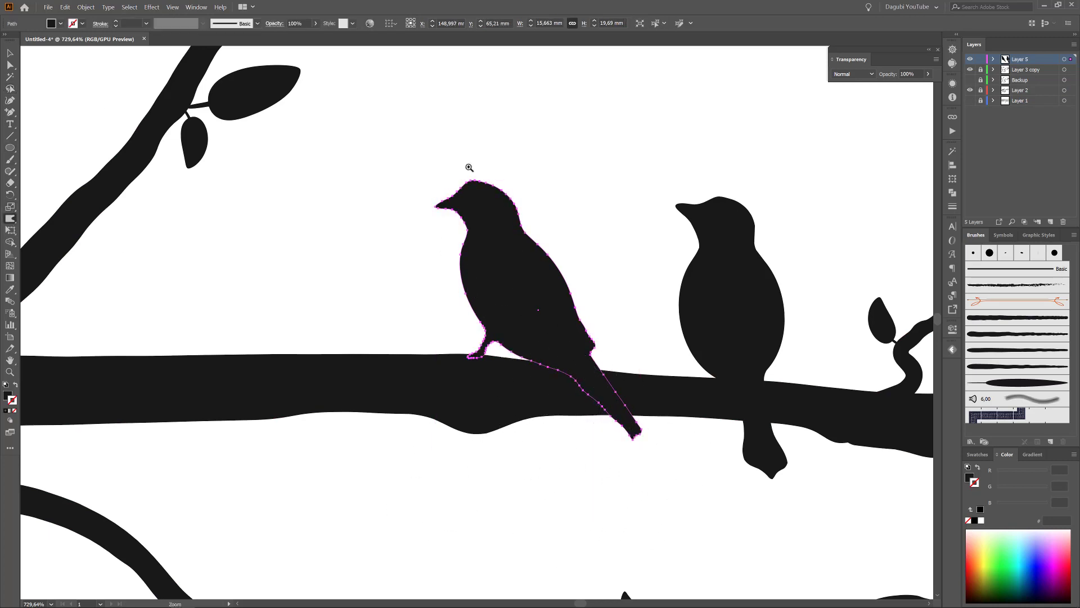
# Refine the outline of the left bird's head and beak with the Warp tool.
pyautogui.moveTo(469, 167); pyautogui.dragTo(547, 250)
pyautogui.moveTo(513, 206); pyautogui.dragTo(470, 290)
pyautogui.moveTo(483, 186); pyautogui.dragTo(485, 198)
pyautogui.moveTo(552, 240); pyautogui.dragTo(569, 231)
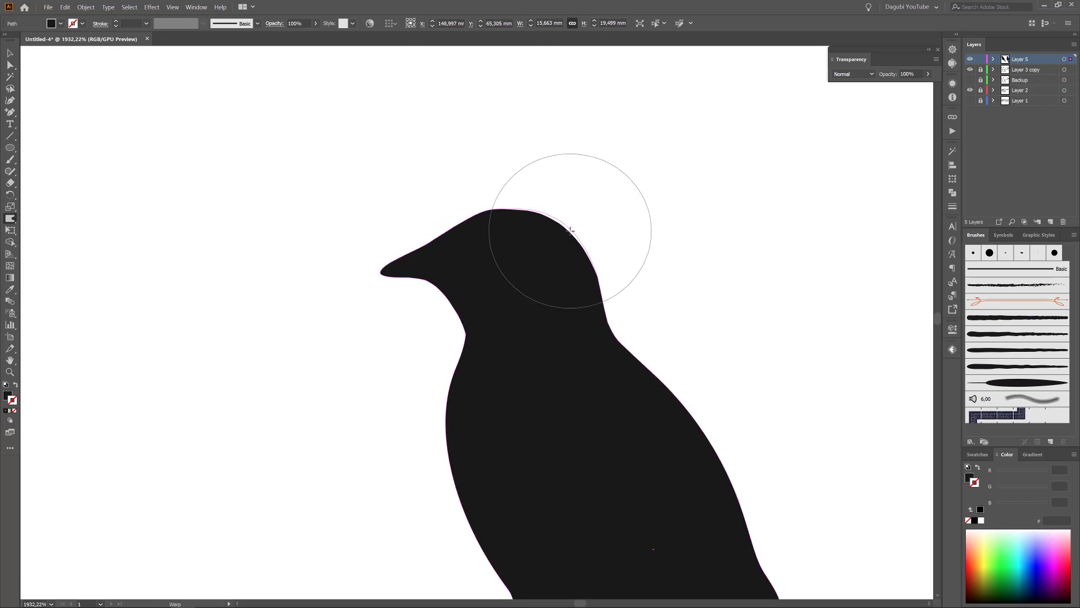
pyautogui.moveTo(378, 263); pyautogui.dragTo(393, 255)
pyautogui.moveTo(427, 180)
pyautogui.mouseDown()
pyautogui.moveTo(426, 204)
pyautogui.moveTo(442, 211)
pyautogui.mouseUp()
pyautogui.moveTo(684, 357)
pyautogui.mouseDown()
pyautogui.moveTo(653, 343)
pyautogui.moveTo(698, 336)
pyautogui.mouseUp()
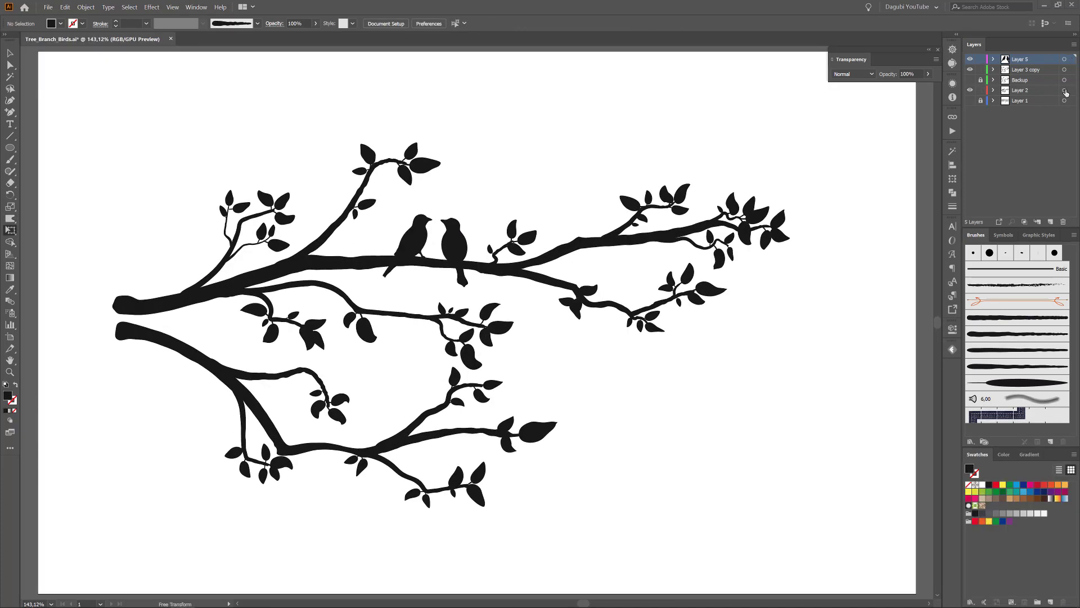
# Expand all branches on Layer 2 into outlined shapes and unite them with Pathfinder.
pyautogui.click(1065, 90)
pyautogui.moveTo(734, 216); pyautogui.dragTo(785, 218)
pyautogui.click(86, 8)
pyautogui.click(104, 112)
pyautogui.click(953, 192)
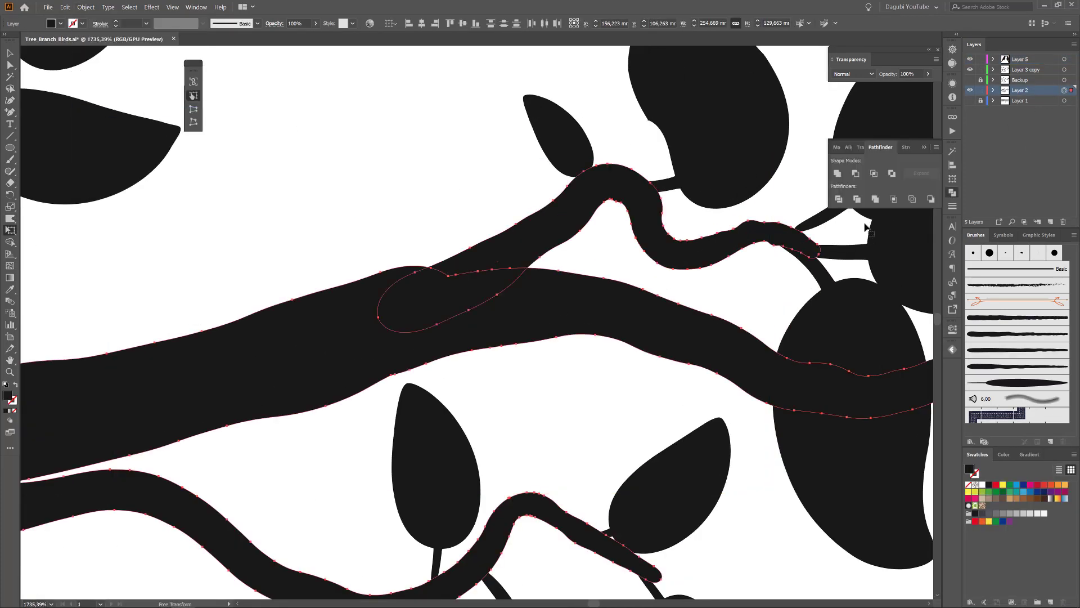
pyautogui.click(837, 173)
# Smooth the joints where the united branches meet with the Warp tool, and deselect the artwork.
pyautogui.hotkey('shift', 'r')
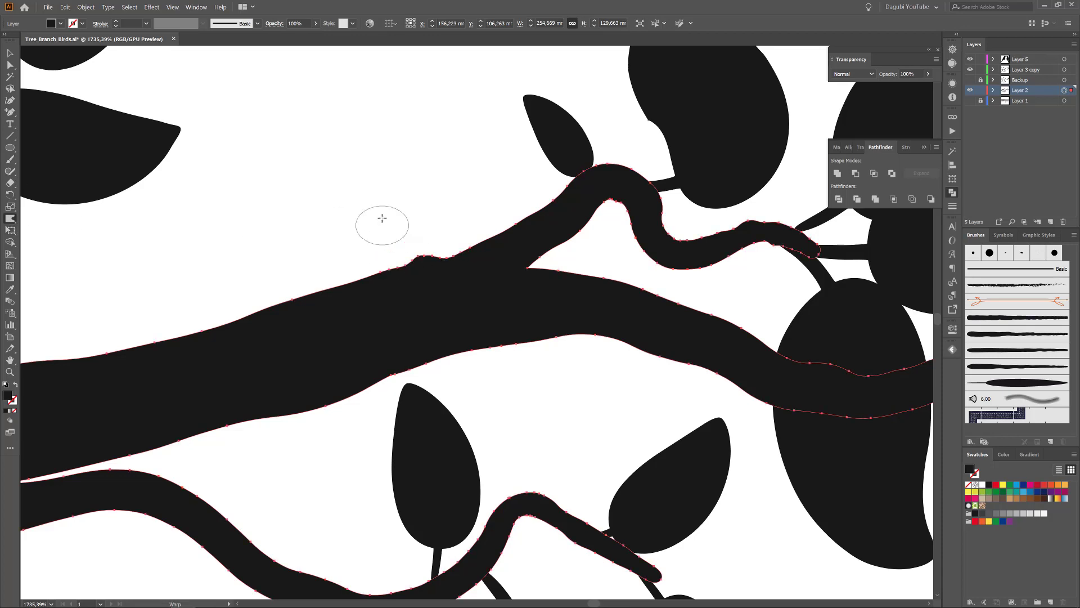
pyautogui.scroll(-4, 382, 218)
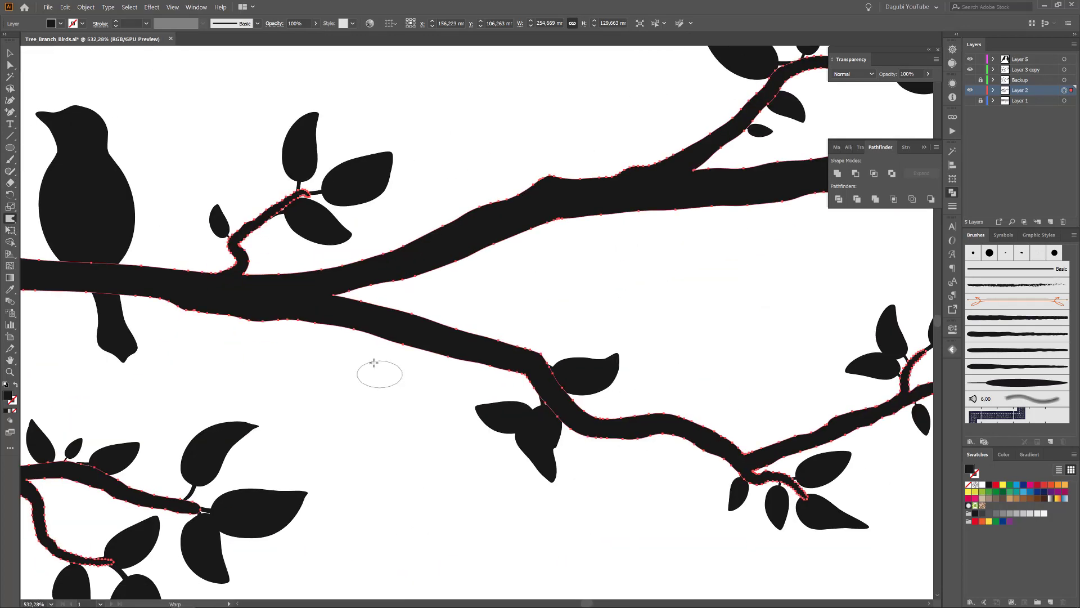
pyautogui.moveTo(242, 450); pyautogui.dragTo(360, 101)
pyautogui.moveTo(241, 362); pyautogui.dragTo(636, 100)
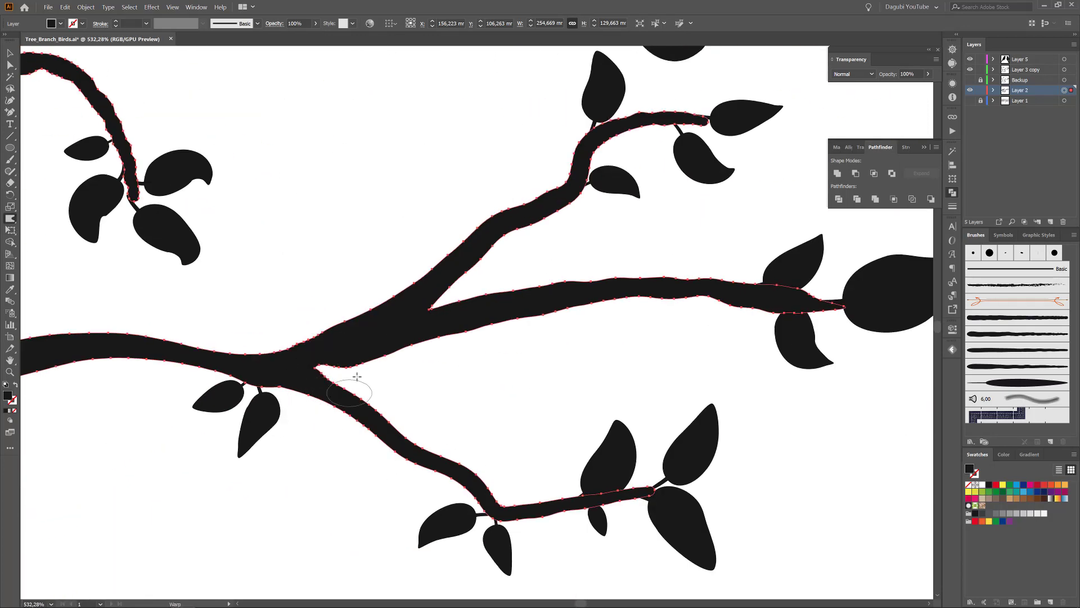
pyautogui.scroll(-3, 356, 376)
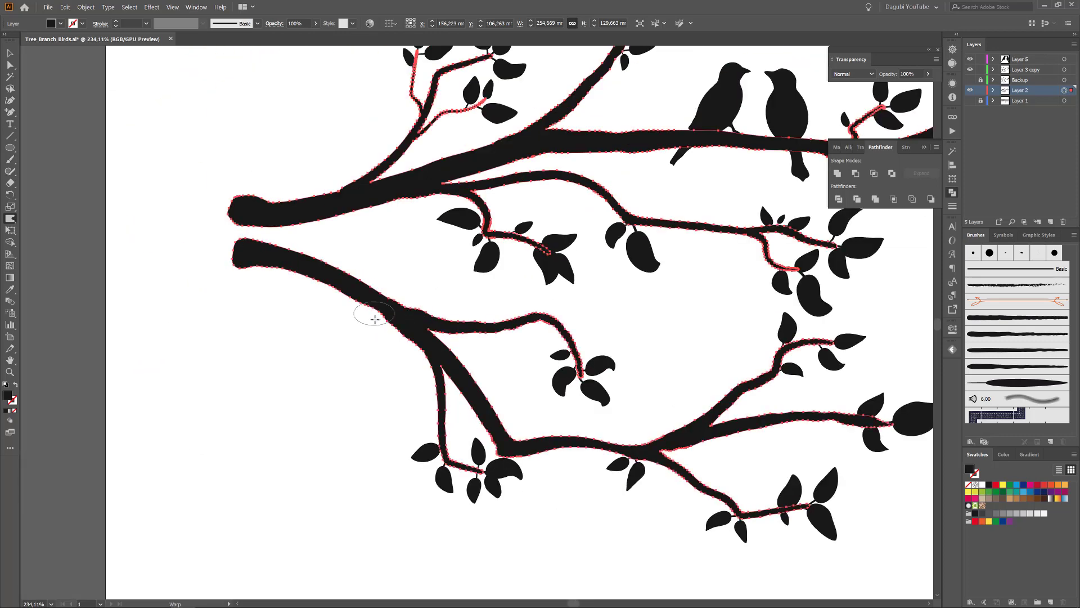
pyautogui.scroll(2, 350, 230)
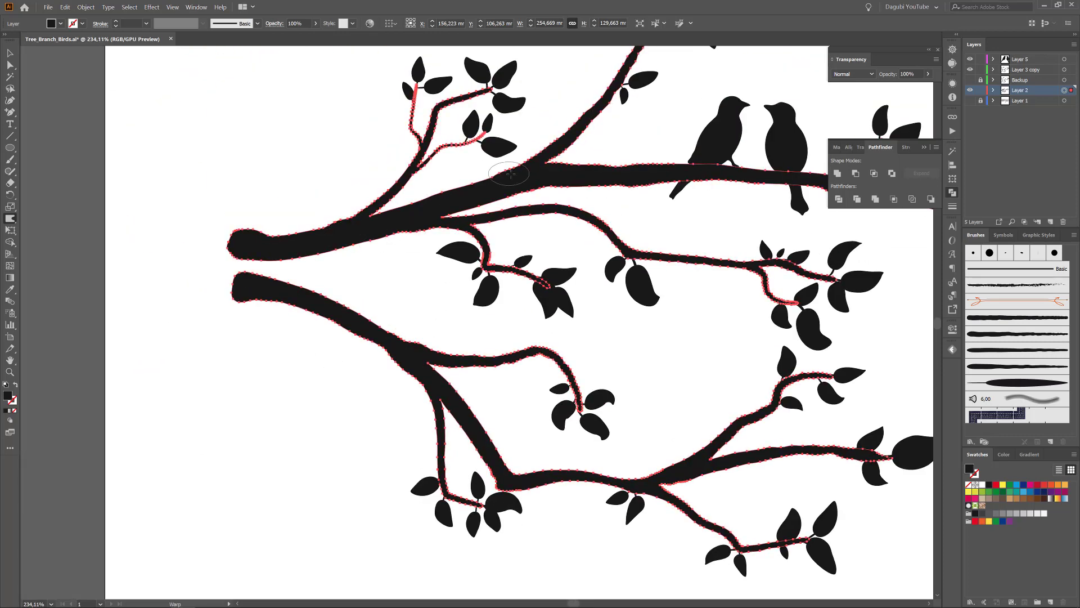
pyautogui.hotkey('ctrl', '0')
pyautogui.keyDown('ctrl'); pyautogui.click(691, 99); pyautogui.keyUp('ctrl')
# Hide the bird layer and copy all the leaf and branch artwork on Layer 3 copy and Layer 2.
pyautogui.click(970, 60)
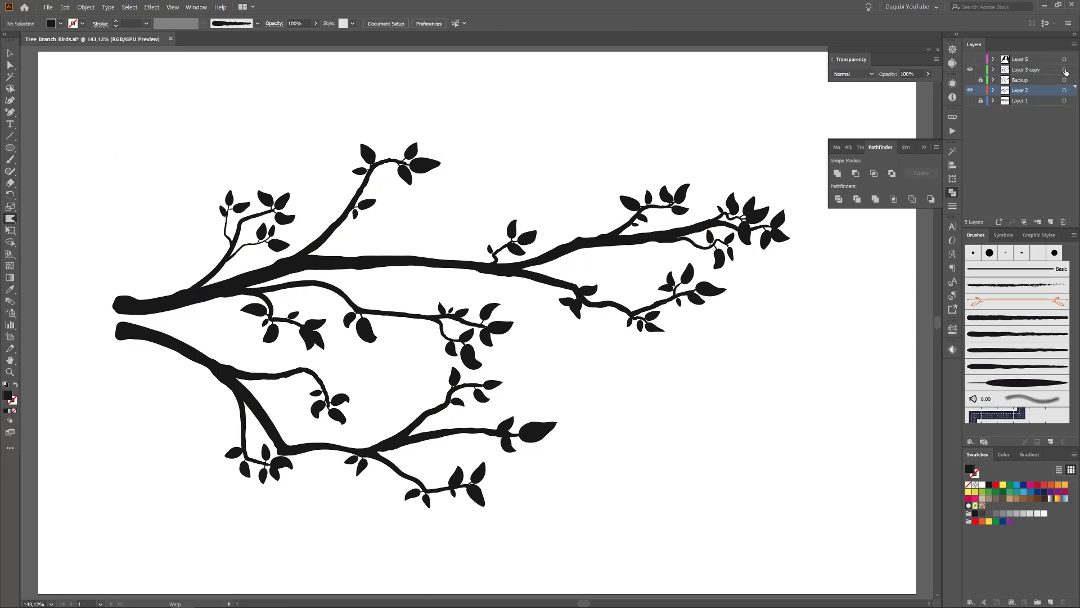
pyautogui.click(1065, 70)
pyautogui.keyDown('shift'); pyautogui.click(1065, 90); pyautogui.keyUp('shift')
pyautogui.click(65, 7)
pyautogui.click(110, 46)
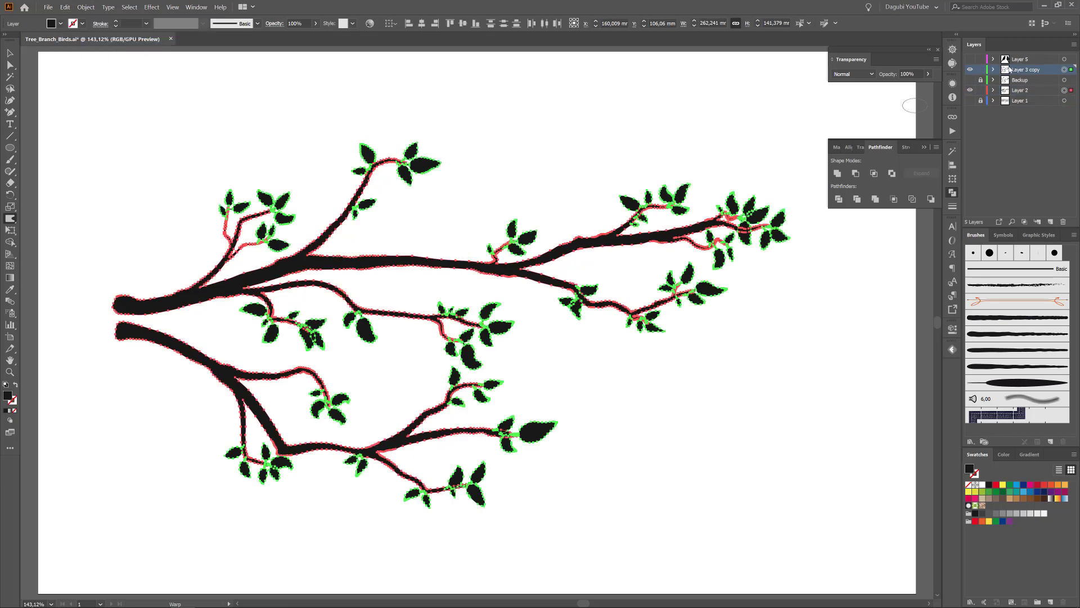
# Create a new layer directly above Layer 1 and paste the copied branches and leaves in place.
pyautogui.click(1040, 101)
pyautogui.click(1051, 222)
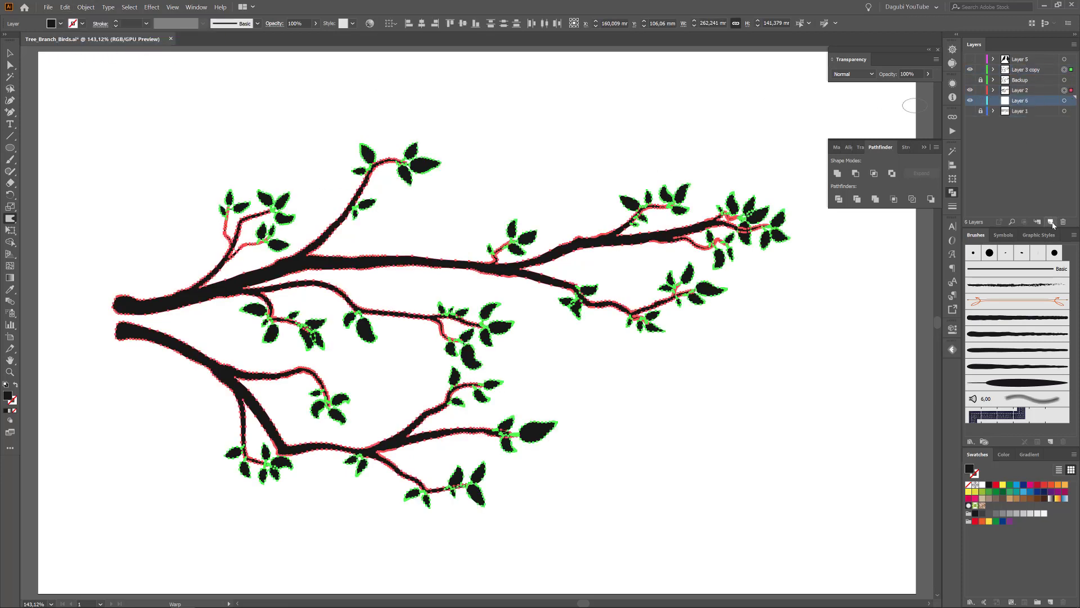
pyautogui.click(65, 7)
pyautogui.click(84, 83)
# Flip the pasted branches and leaves vertically and fill them with a medium-light gray.
pyautogui.click(952, 179)
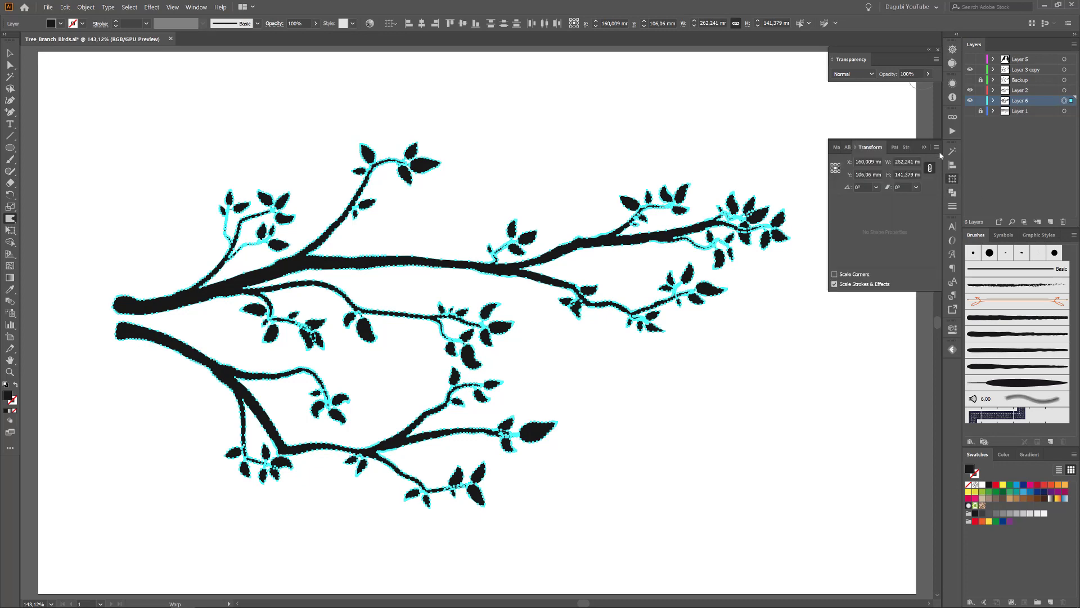
pyautogui.click(936, 147)
pyautogui.click(968, 178)
pyautogui.click(1016, 513)
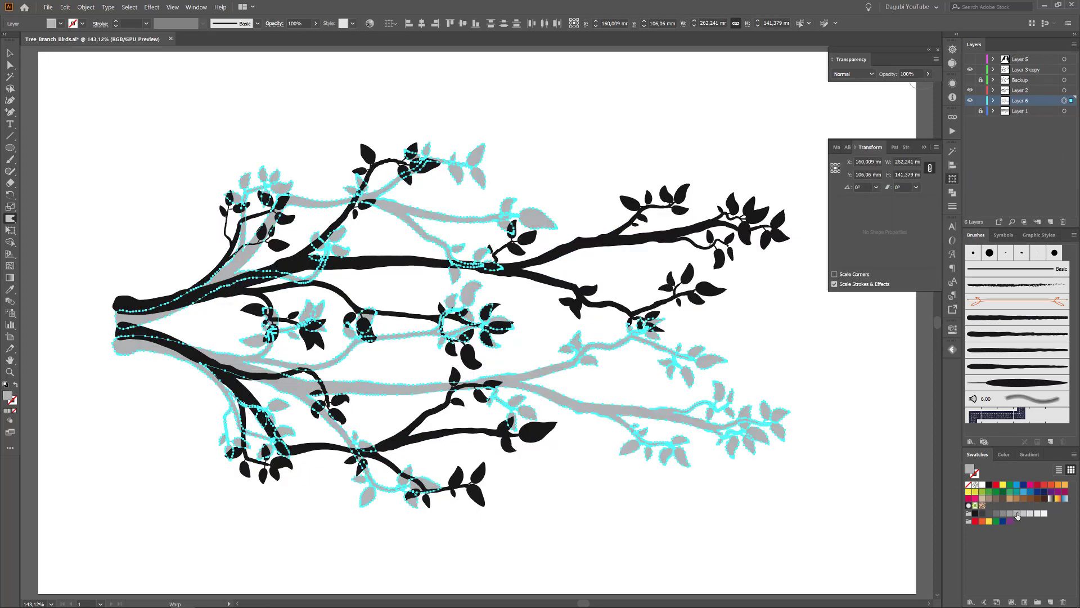
# Hide the selection edges, and rotate, reposition and scale the gray copy down to about 210 mm wide behind the black branches.
pyautogui.click(172, 7)
pyautogui.click(192, 176)
pyautogui.press('e')
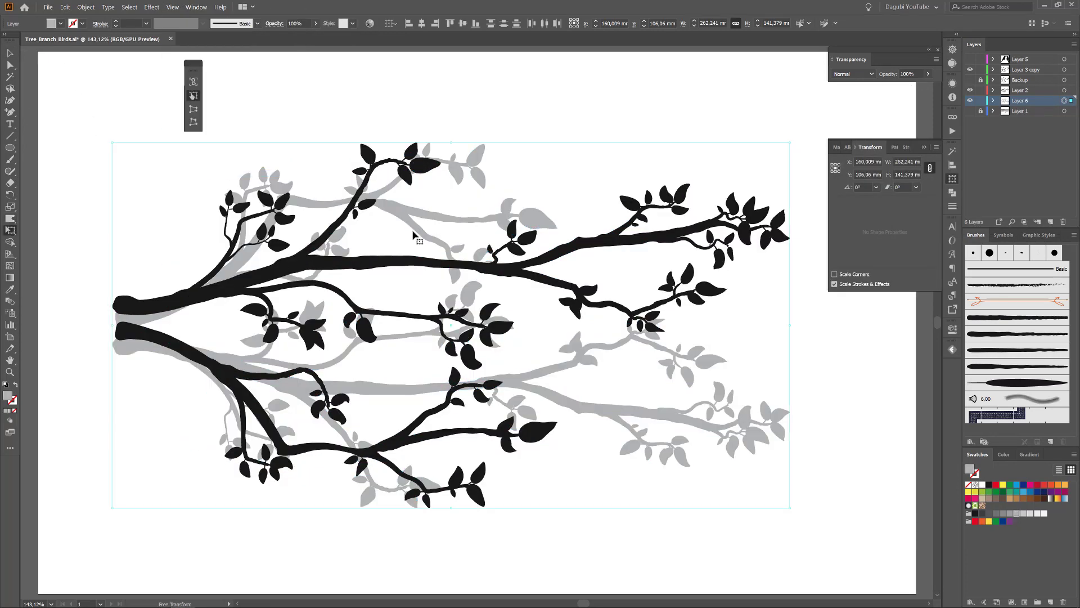
pyautogui.moveTo(413, 232); pyautogui.dragTo(418, 274)
pyautogui.moveTo(794, 368); pyautogui.dragTo(800, 255)
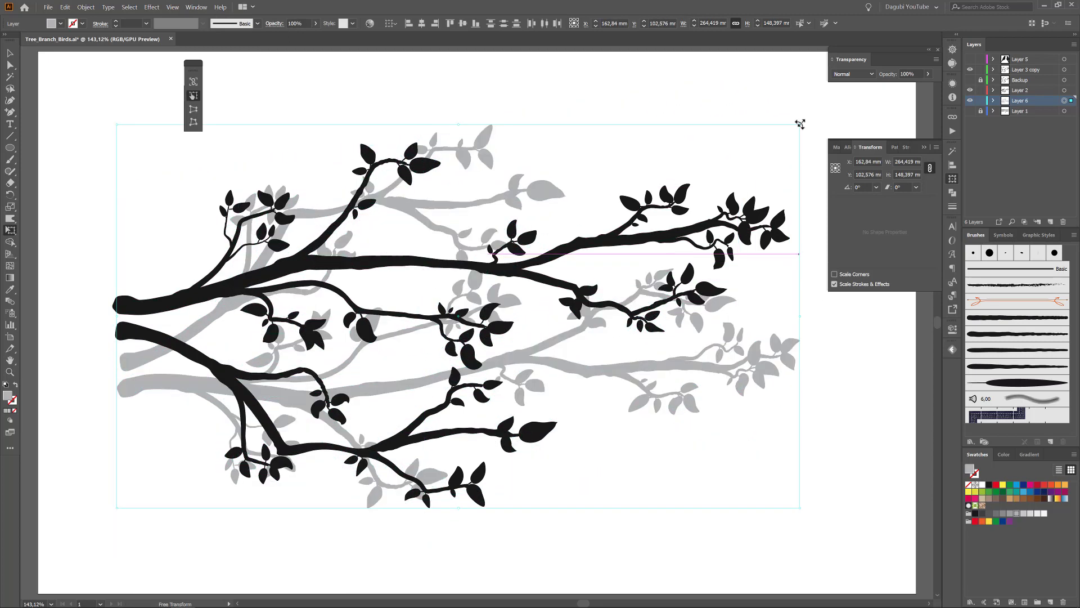
pyautogui.moveTo(800, 124); pyautogui.dragTo(660, 199)
pyautogui.moveTo(659, 356); pyautogui.dragTo(660, 314)
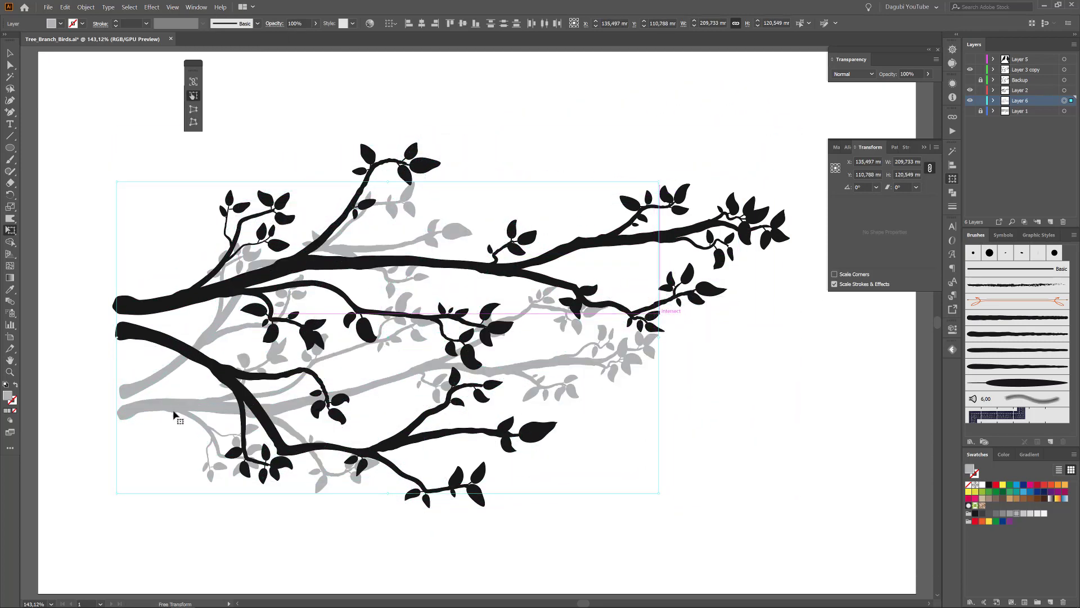
pyautogui.moveTo(174, 412); pyautogui.dragTo(174, 386)
# Isolate the gray layer to select its upper branch with leaves, restore the other layers, and rotate that branch clockwise and lower it.
pyautogui.click(970, 90)
pyautogui.click(10, 64)
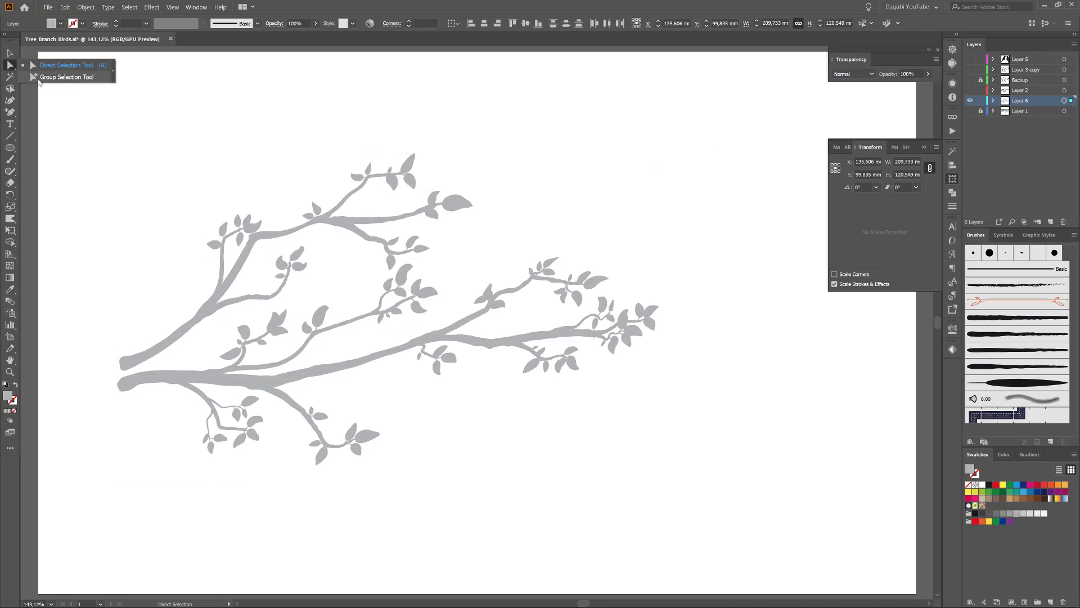
pyautogui.moveTo(446, 262); pyautogui.dragTo(444, 252)
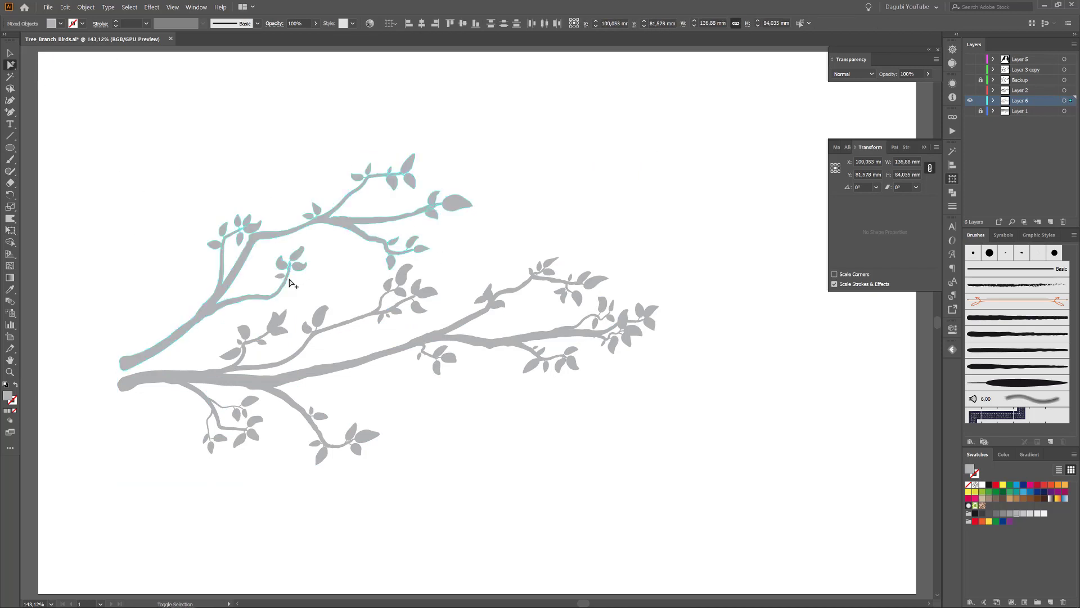
pyautogui.click(970, 70)
pyautogui.click(970, 90)
pyautogui.click(970, 59)
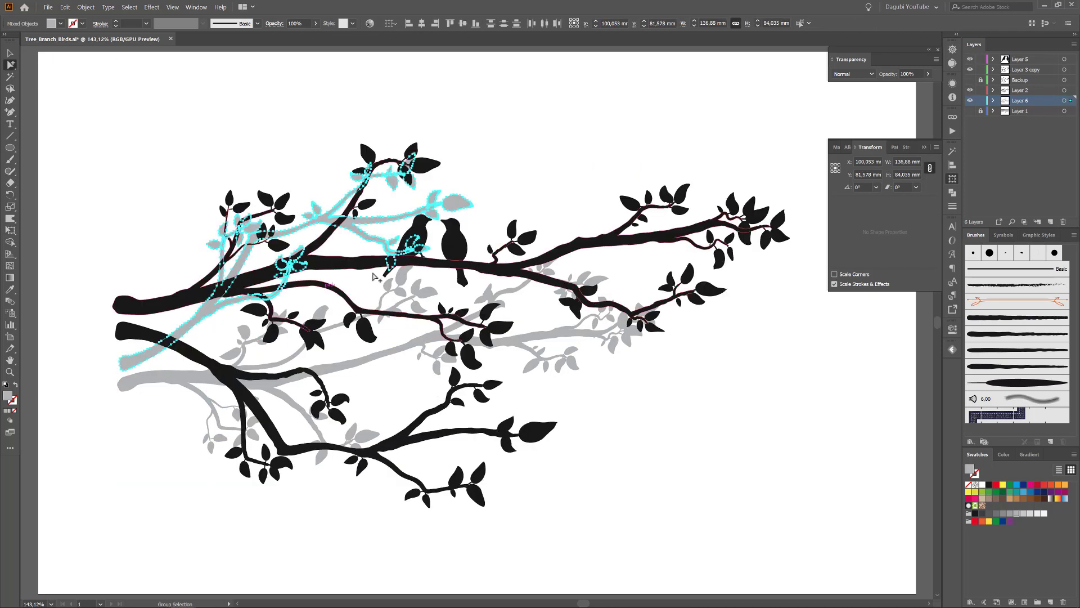
pyautogui.click(10, 230)
pyautogui.moveTo(484, 150); pyautogui.dragTo(502, 191)
pyautogui.moveTo(201, 290); pyautogui.dragTo(215, 323)
pyautogui.keyDown('ctrl'); pyautogui.click(638, 121); pyautogui.keyUp('ctrl')
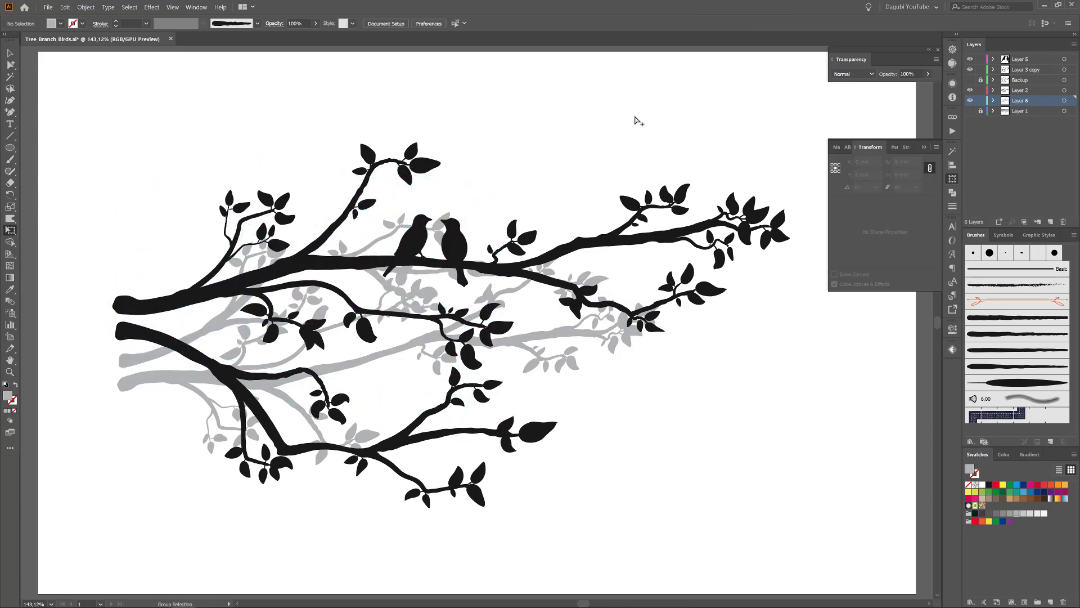
# Move the whole gray branch layer slightly left and down behind the black branches, and recolor it a lighter gray.
pyautogui.click(1065, 101)
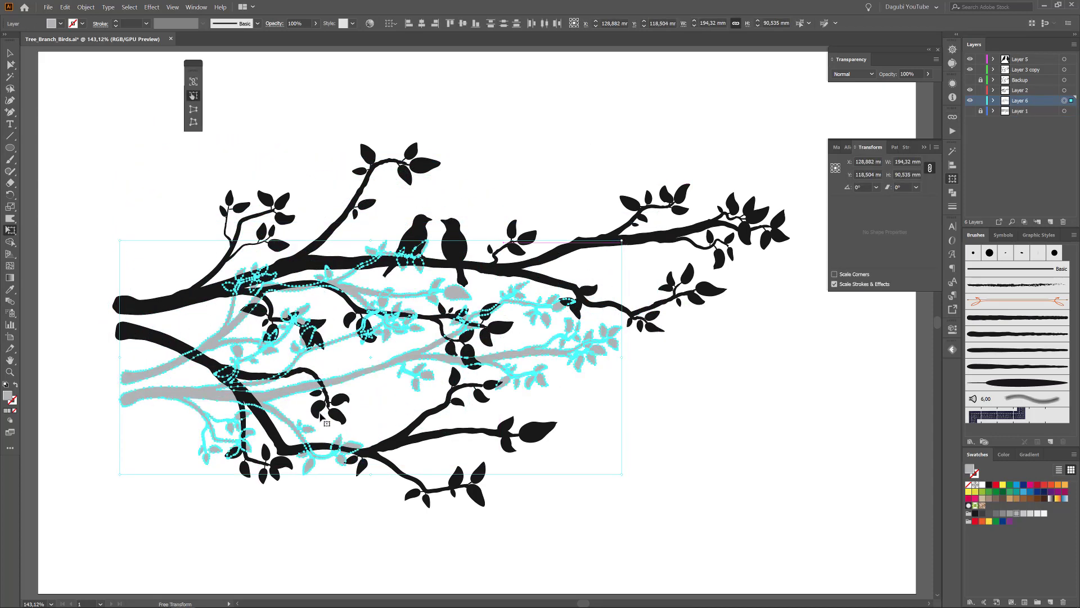
pyautogui.moveTo(321, 418); pyautogui.dragTo(277, 401)
pyautogui.click(1037, 514)
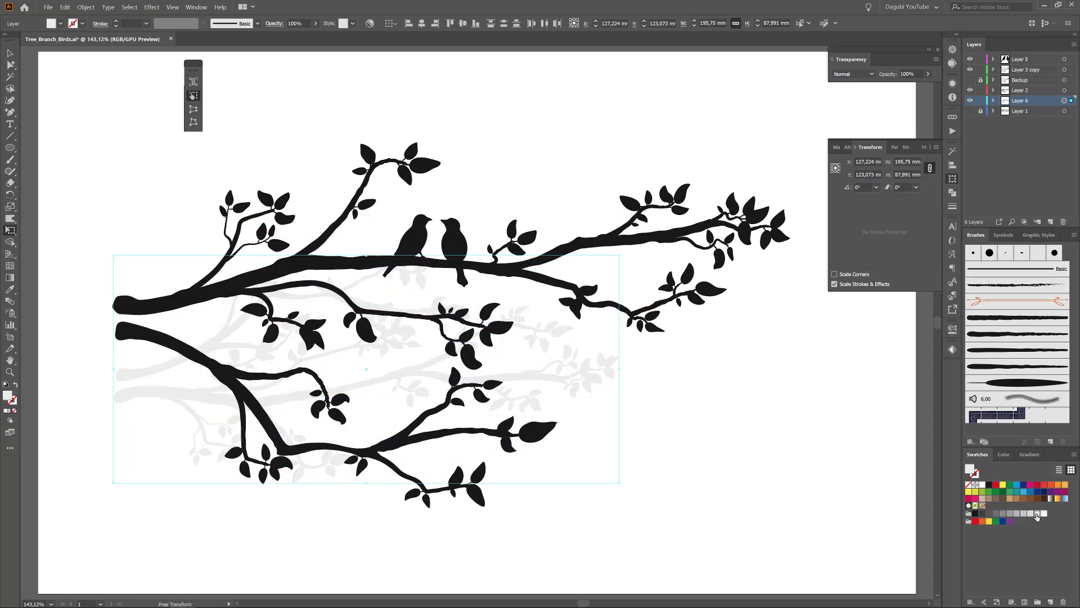
pyautogui.click(1029, 513)
pyautogui.keyDown('ctrl'); pyautogui.click(785, 409); pyautogui.keyUp('ctrl')
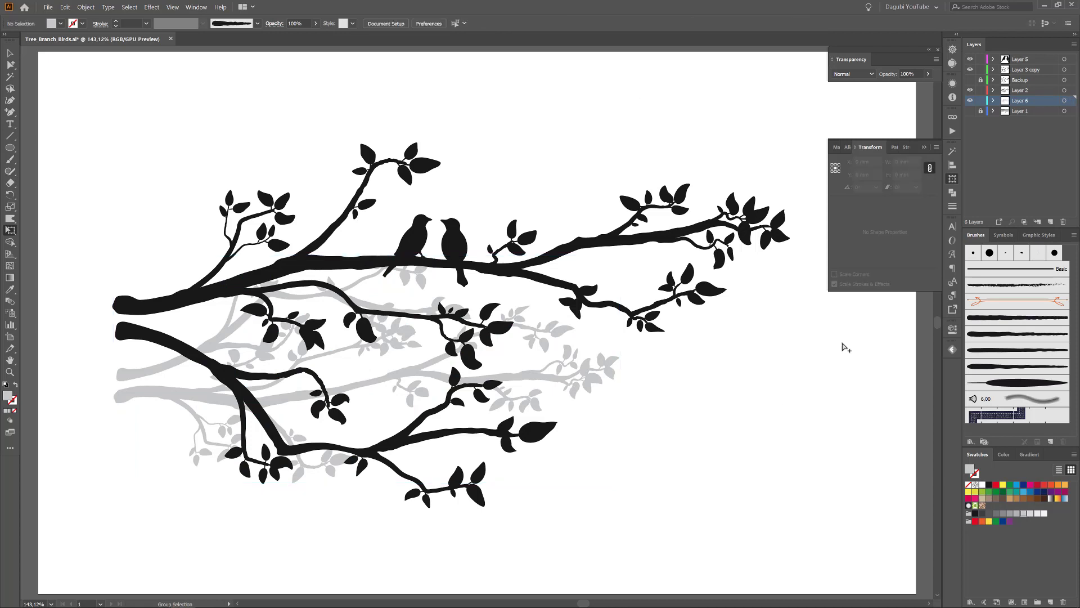
# Set up the Paintbrush with a light gray stroke, no fill and the tapered leaf brush.
pyautogui.click(953, 179)
pyautogui.click(10, 160)
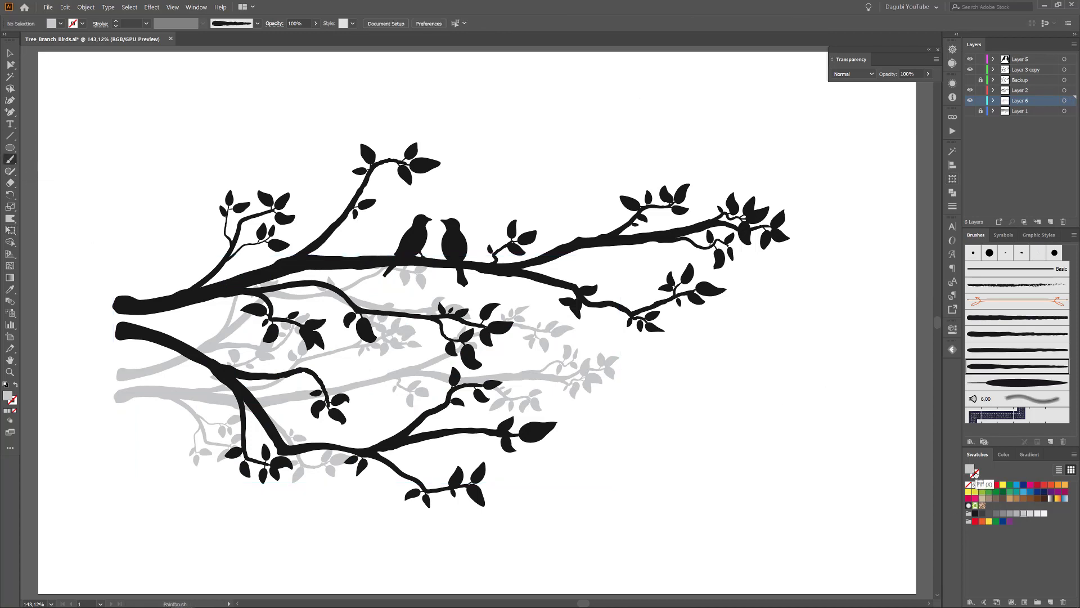
pyautogui.hotkey('shift', 'x')
pyautogui.click(1034, 384)
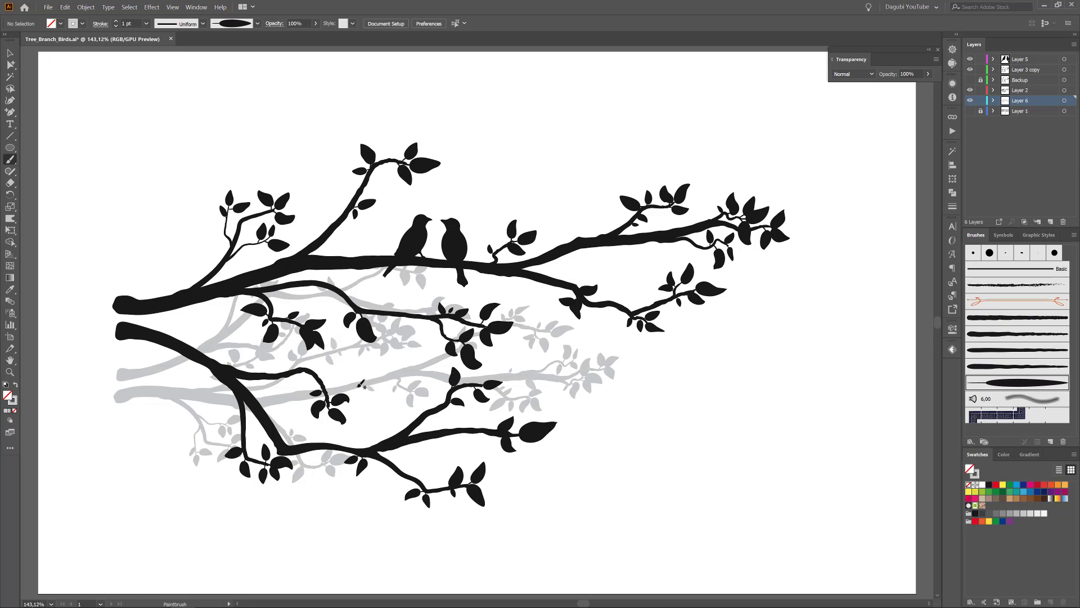
# Select the gray artwork on Layer 6 and erase the leaves at the ends of its right-hand and upper twigs.
pyautogui.hotkey('shift', 'e')
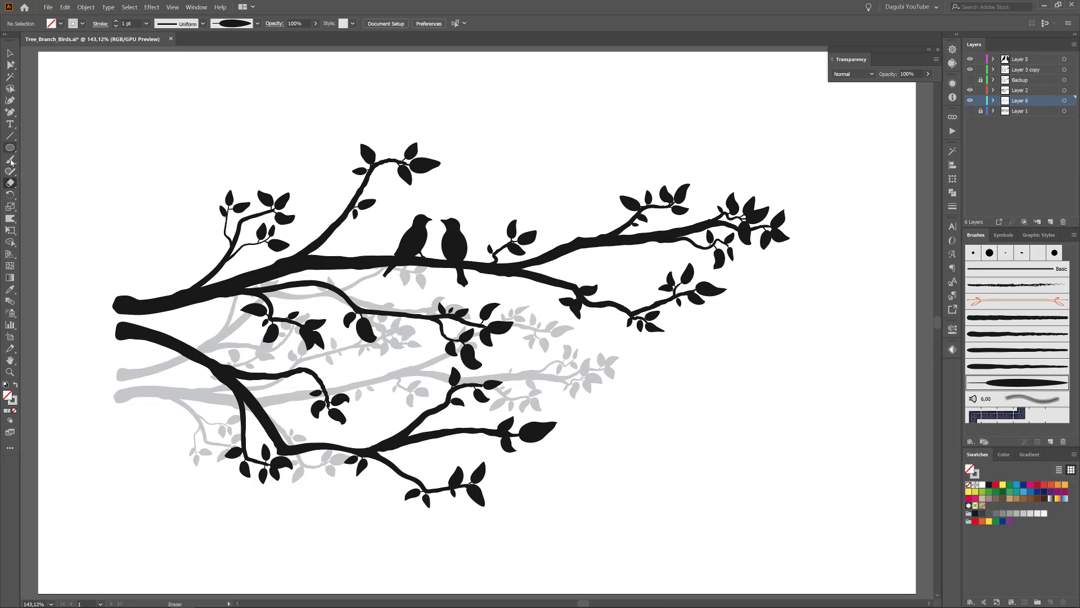
pyautogui.doubleClick(10, 183)
pyautogui.click(220, 273)
pyautogui.click(1064, 100)
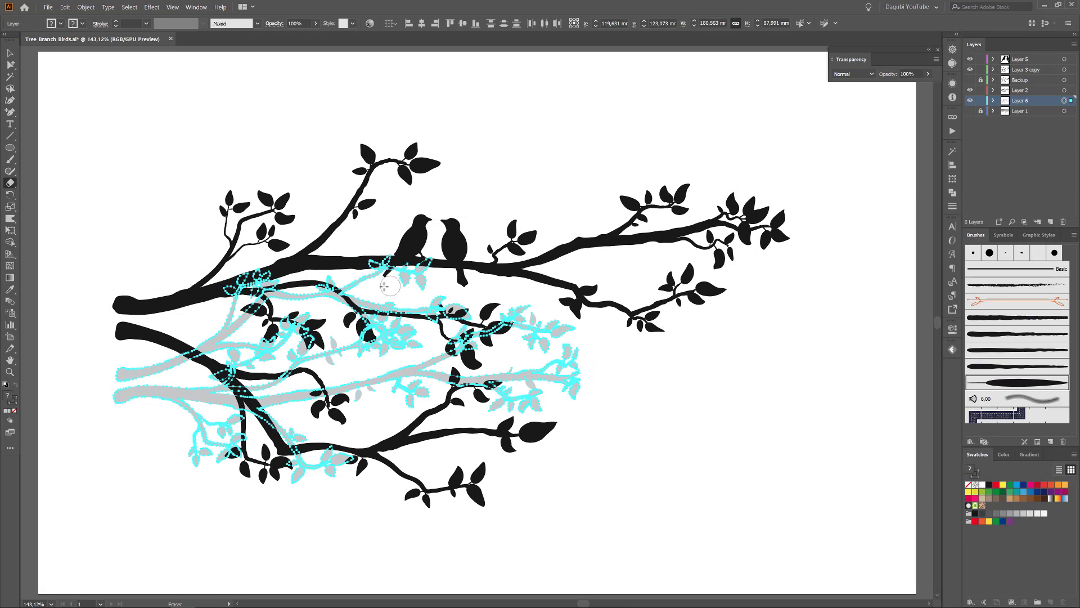
pyautogui.moveTo(363, 261)
pyautogui.mouseDown()
pyautogui.moveTo(426, 263)
pyautogui.moveTo(399, 270)
pyautogui.mouseUp()
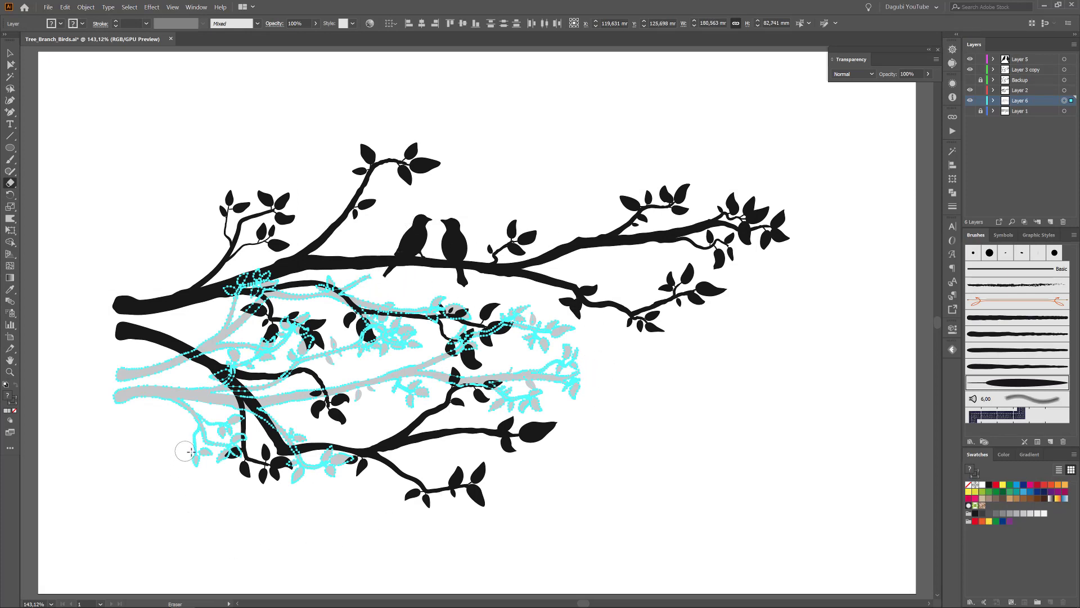
# Deselect the gray artwork and paint new light gray leaves and small twigs on the erased branch ends.
pyautogui.click(10, 160)
pyautogui.hotkey('ctrl', 'shift', 'a')
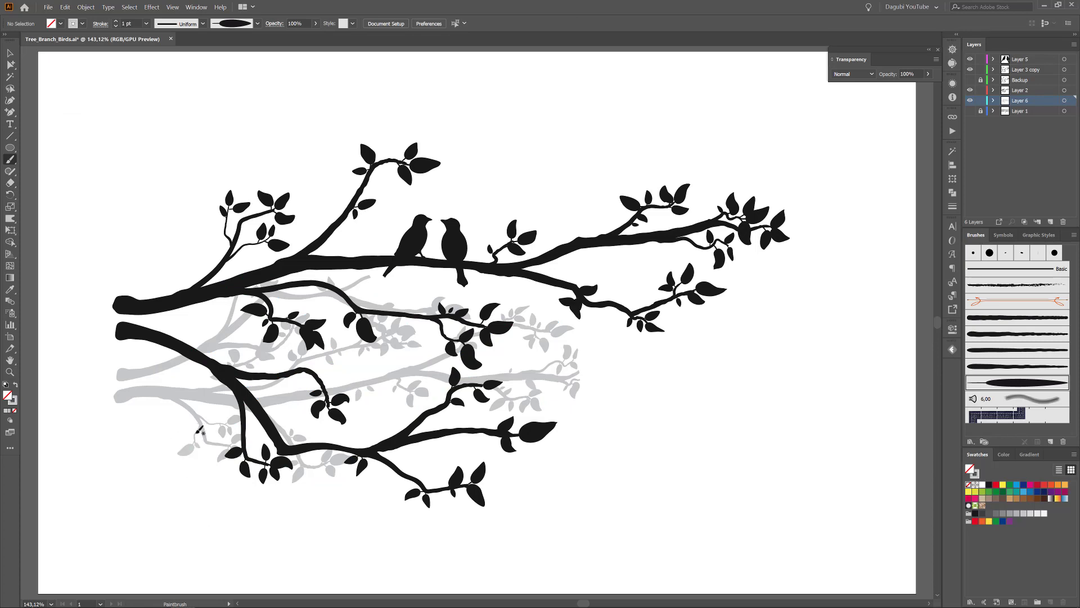
pyautogui.scroll(5, 583, 375)
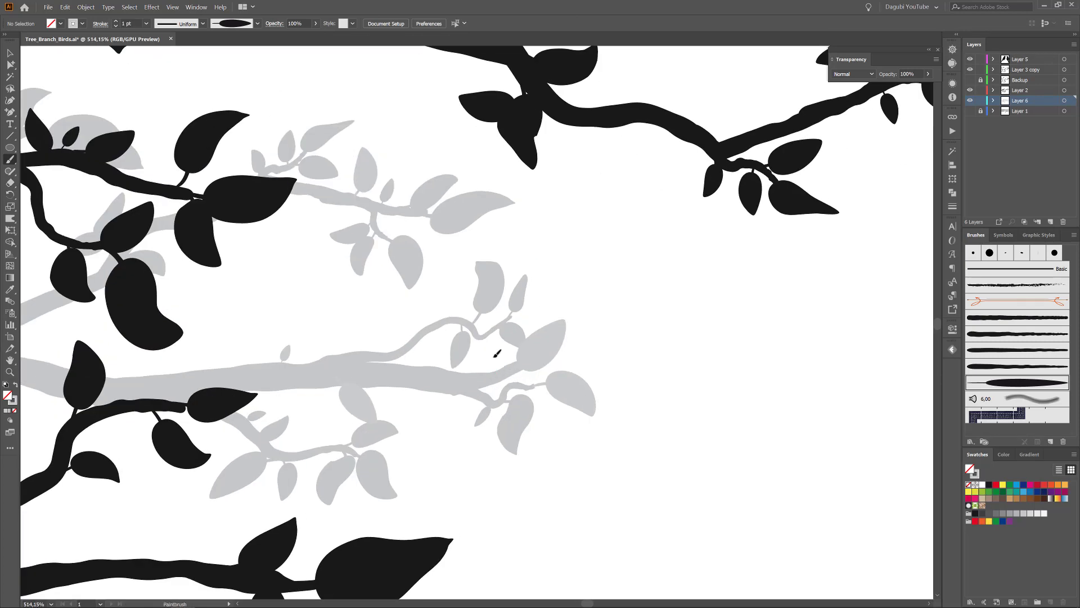
pyautogui.scroll(-3, 456, 296)
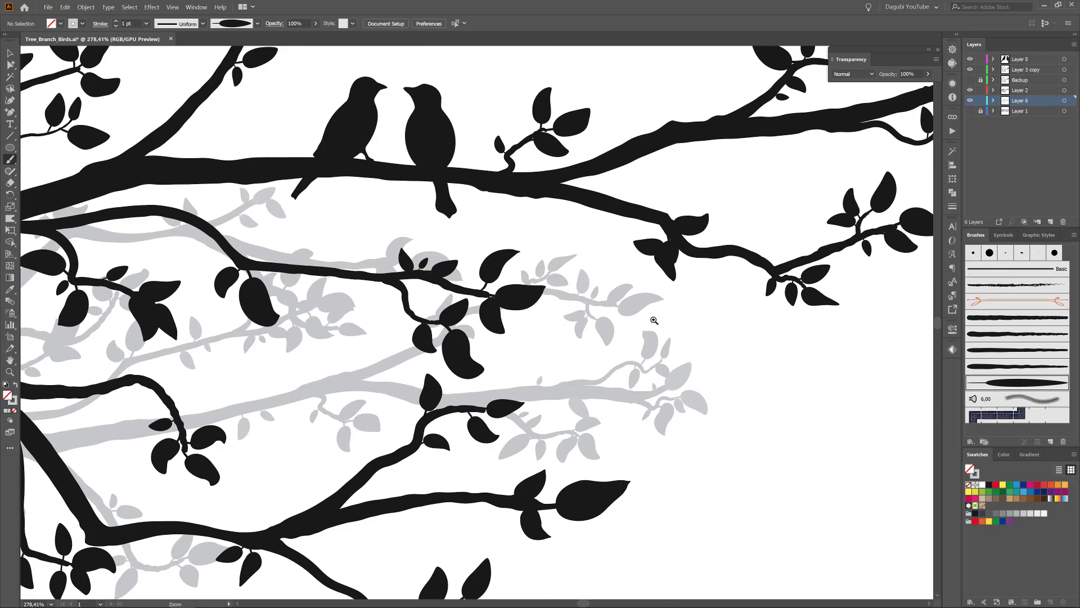
pyautogui.hotkey('ctrl', '0')
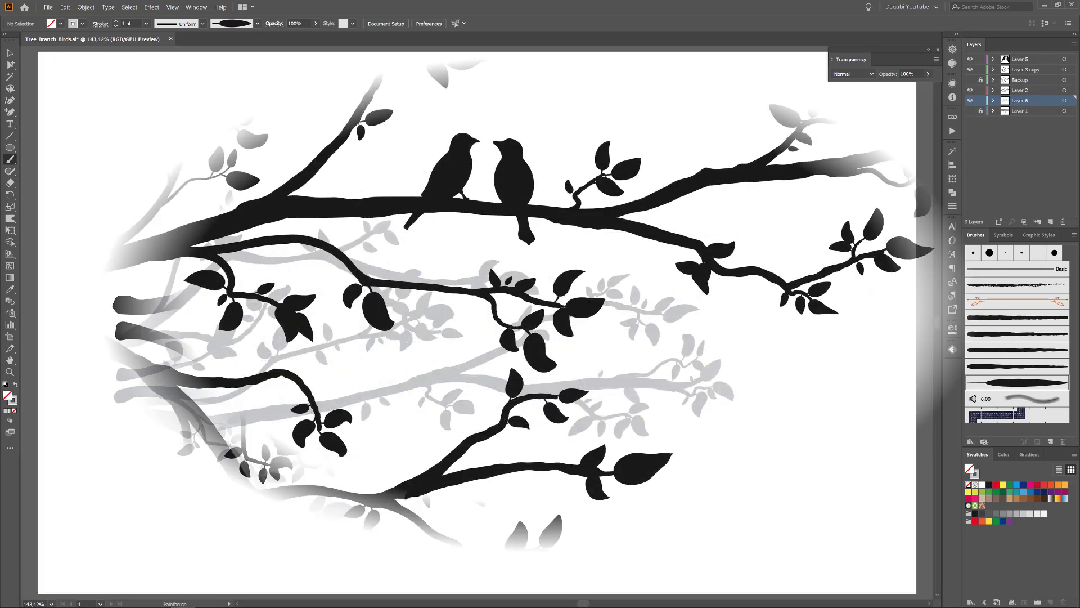